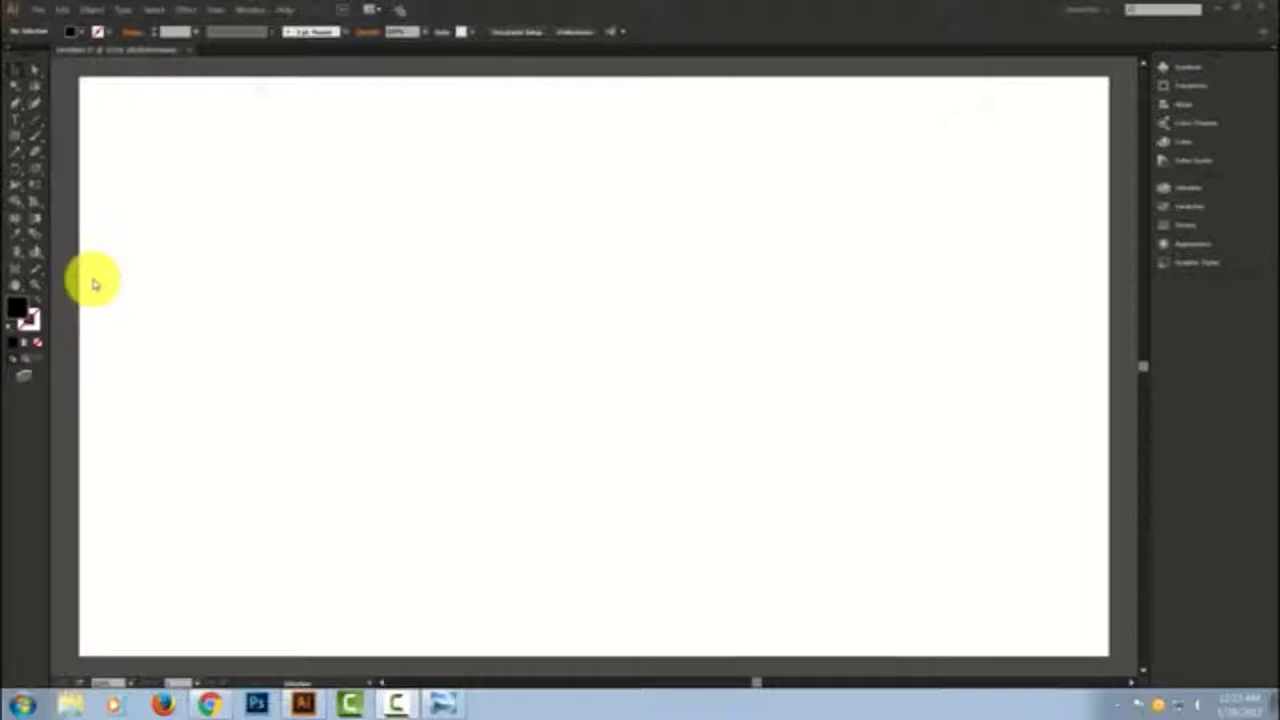
- Create a black rectangle 100 wide from the Rectangle dialog, then deselect it
{"action": "left_click_drag", "start_coordinate": [13, 143], "coordinate": [86, 131]}
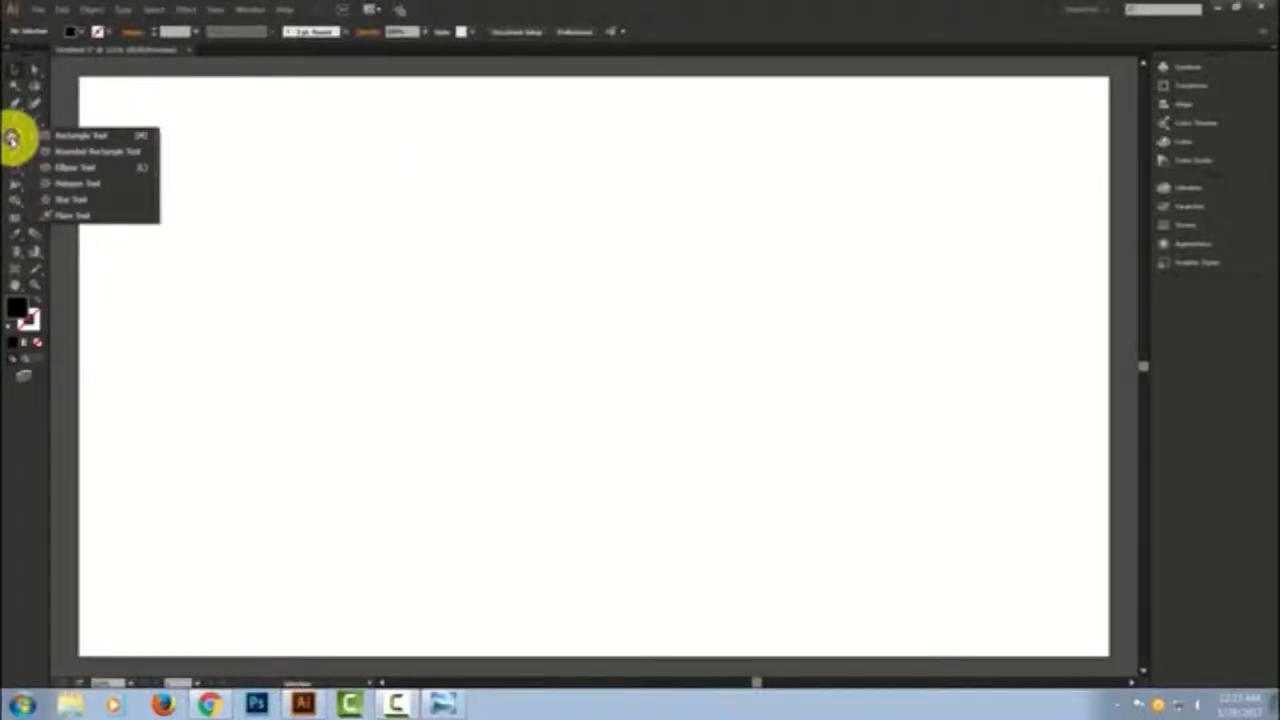
{"action": "left_click", "coordinate": [528, 268]}
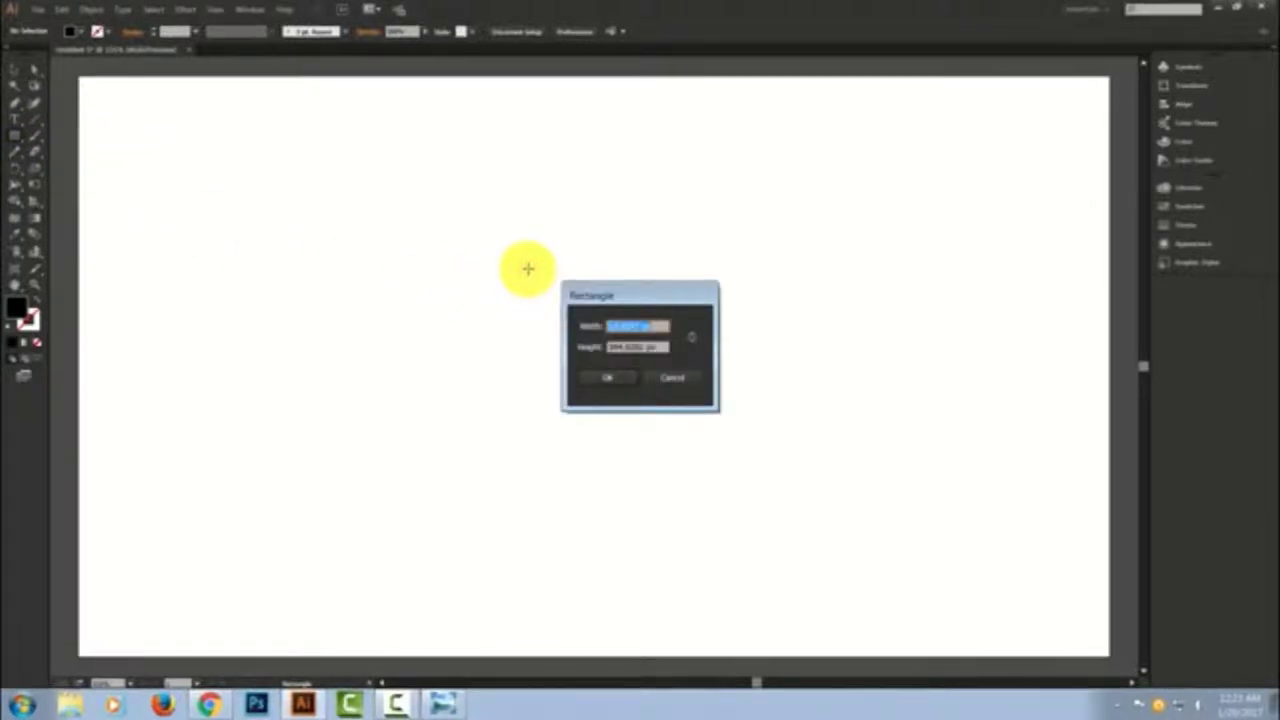
{"action": "type", "text": "100"}
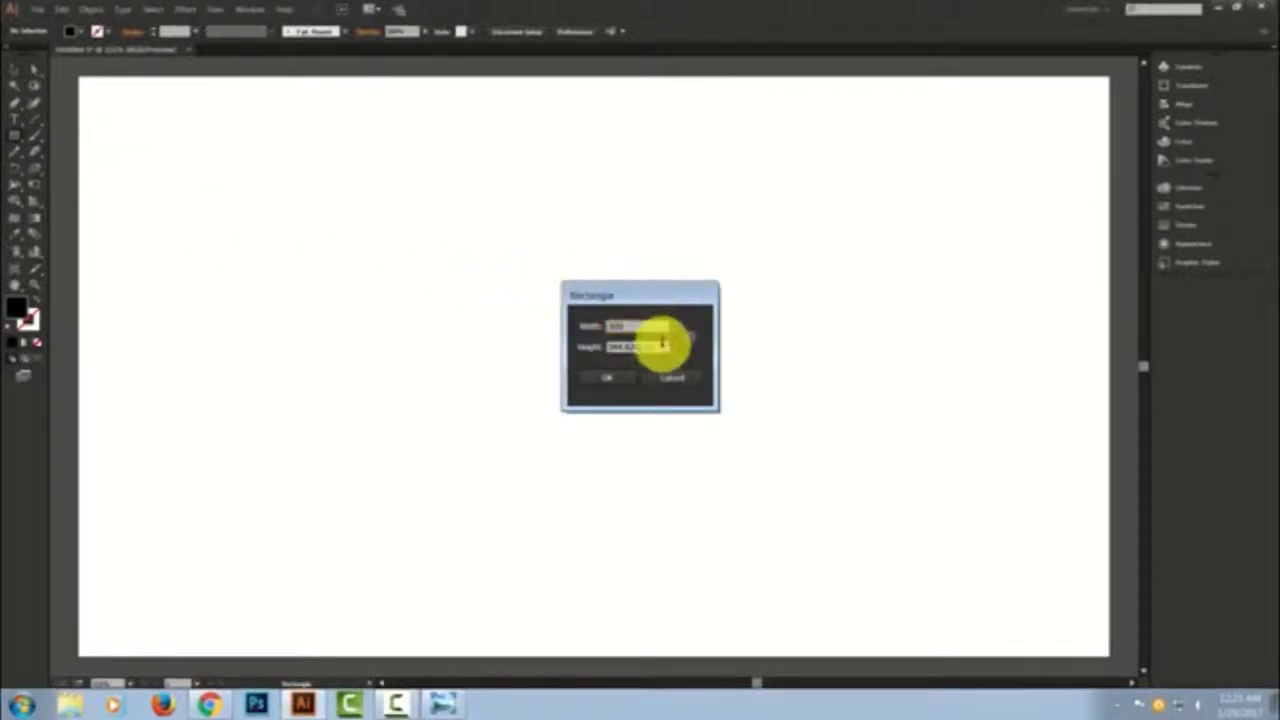
{"action": "key", "text": "Tab"}
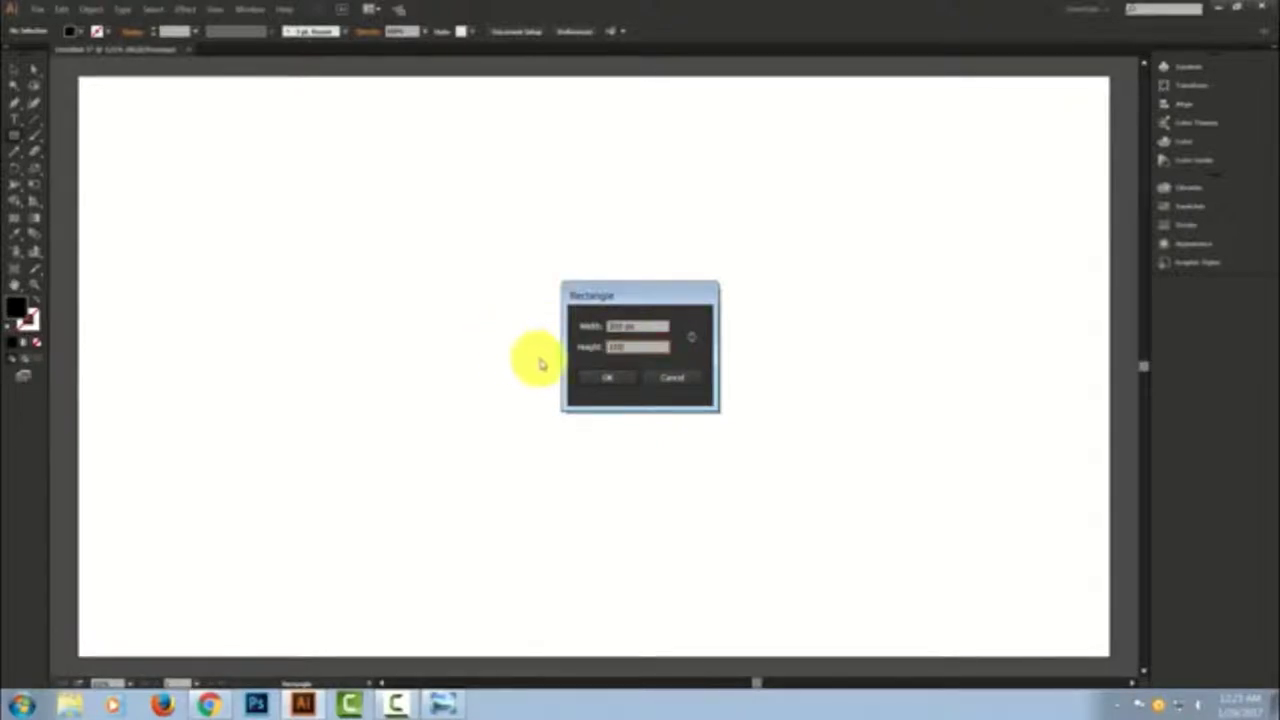
{"action": "left_click", "coordinate": [606, 379]}
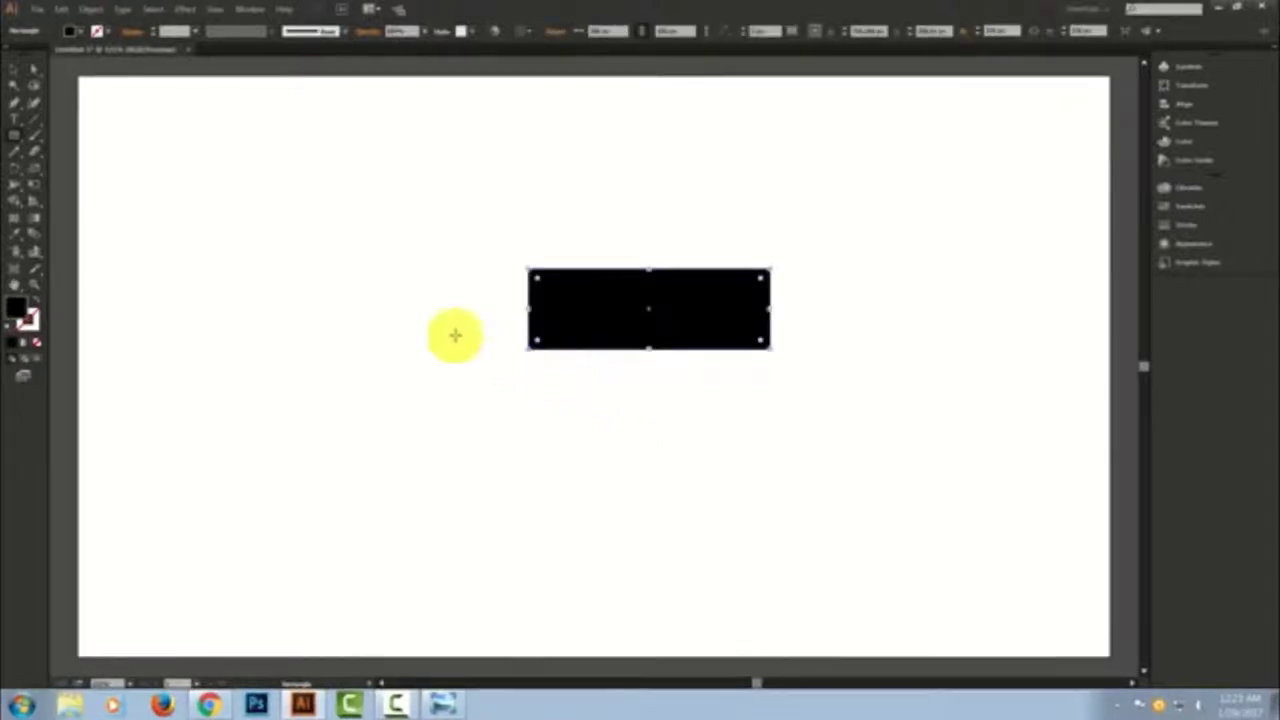
{"action": "left_click", "coordinate": [14, 68]}
{"action": "left_click", "coordinate": [370, 209]}
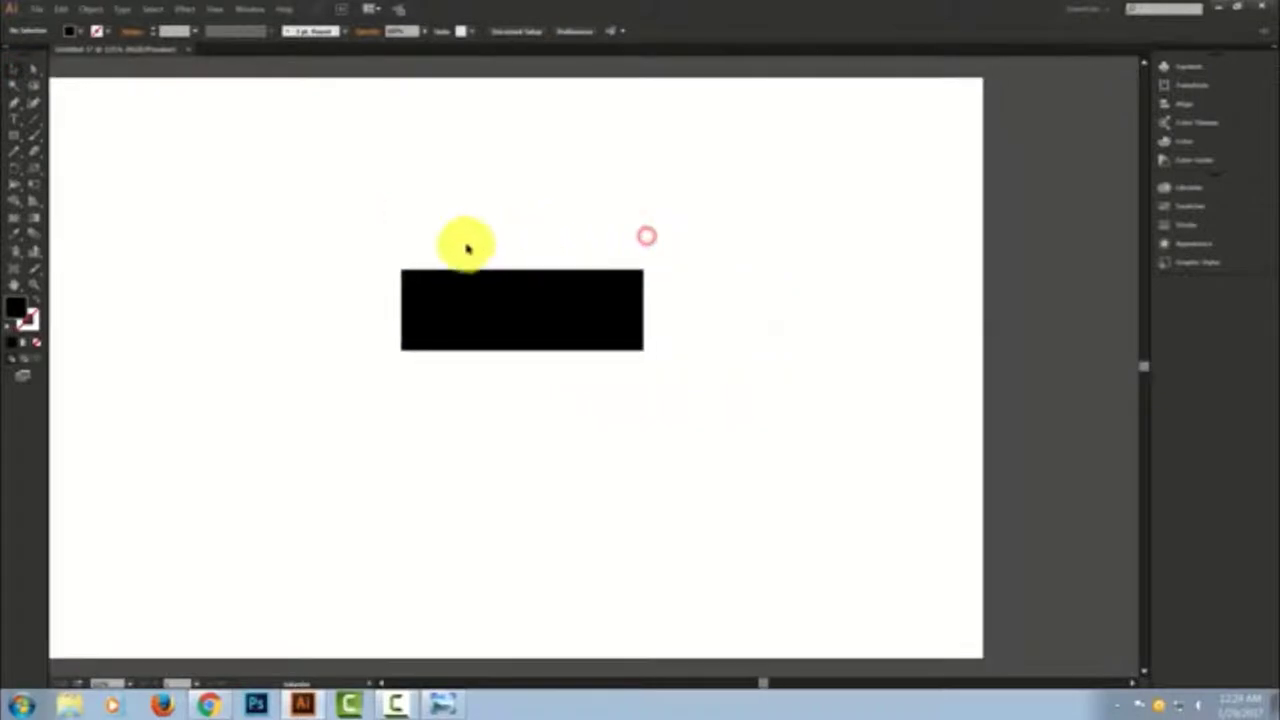
- Round the rectangle's corners fully into a pill and merge it with Pathfinder Unite
{"action": "left_click", "coordinate": [451, 297]}
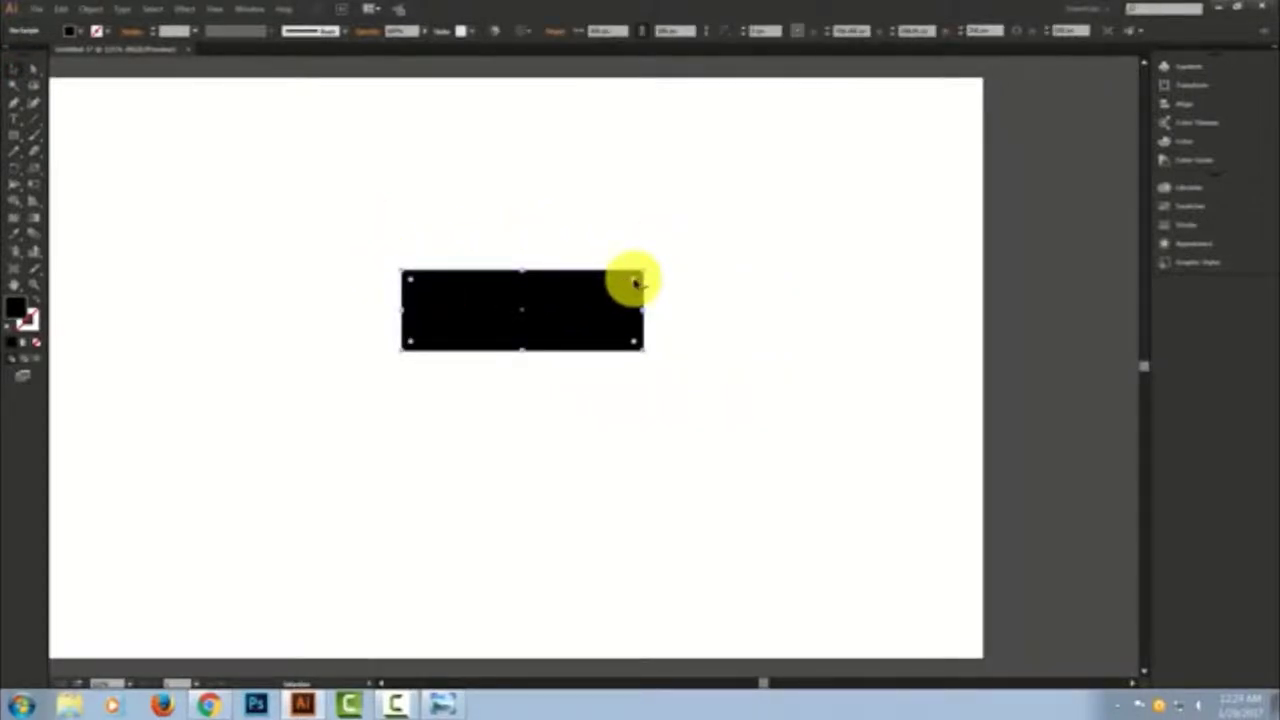
{"action": "left_click_drag", "start_coordinate": [636, 284], "coordinate": [509, 329]}
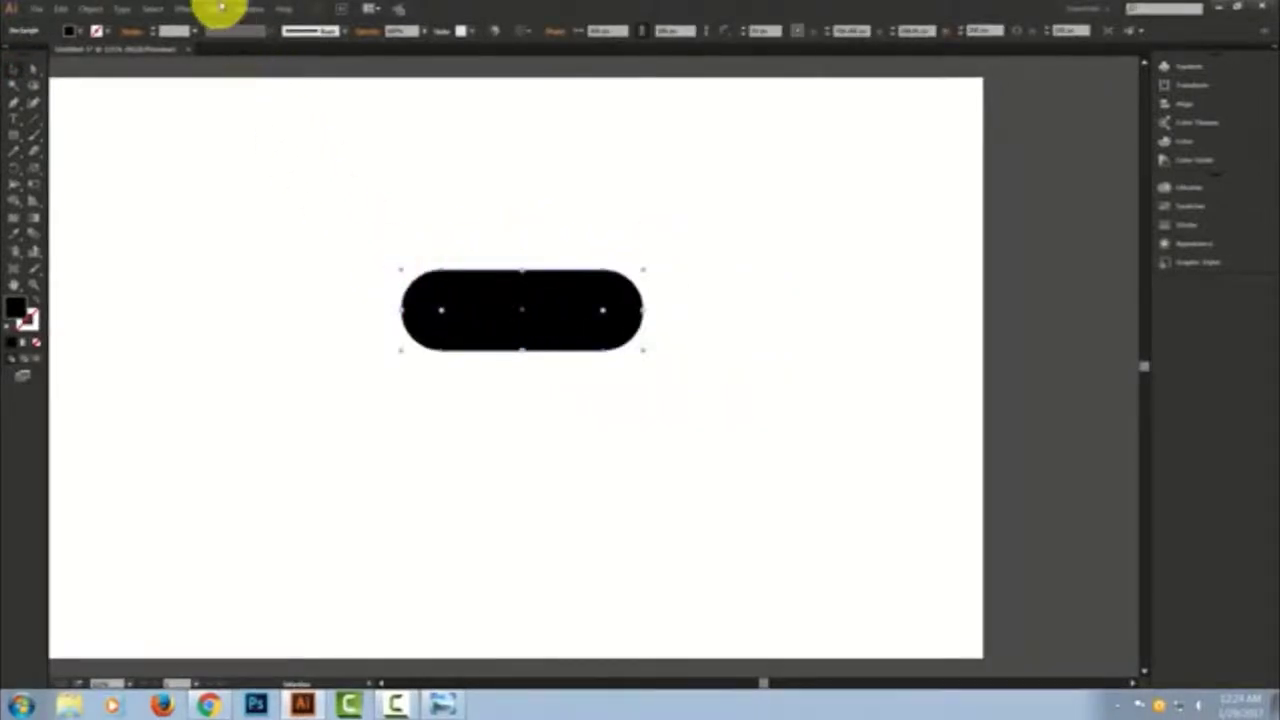
{"action": "left_click", "coordinate": [248, 8]}
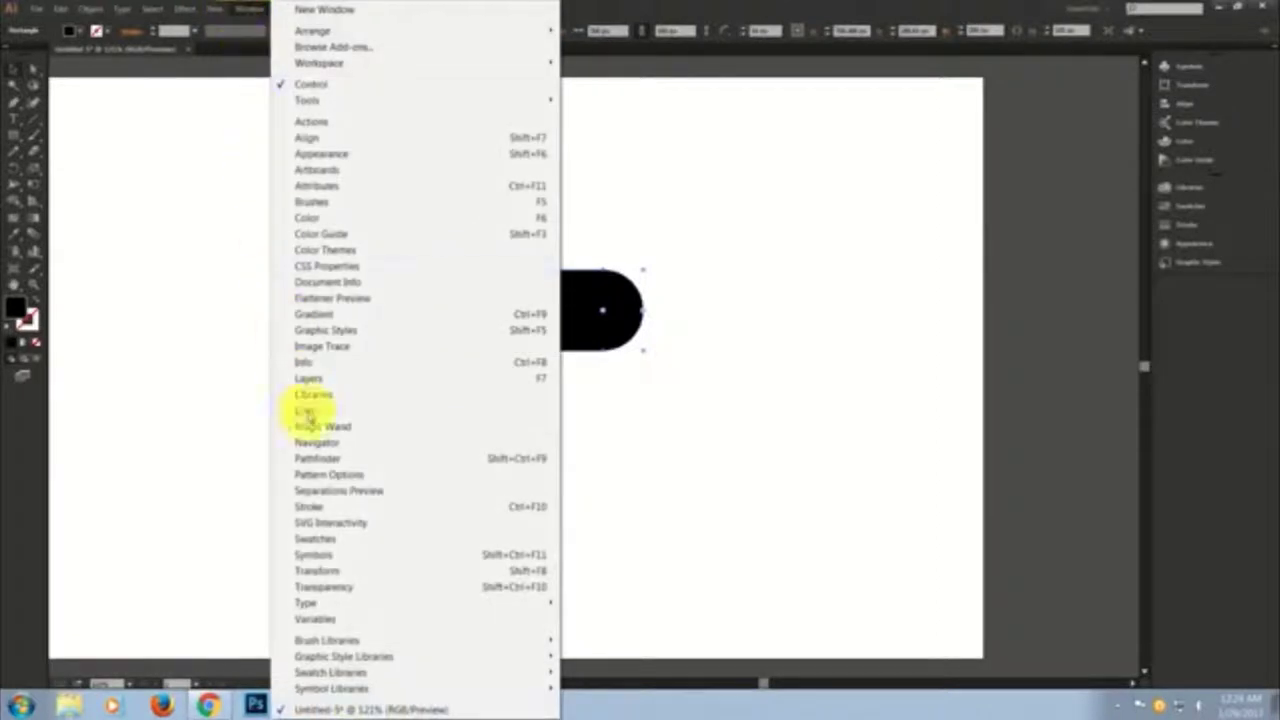
{"action": "left_click", "coordinate": [373, 461]}
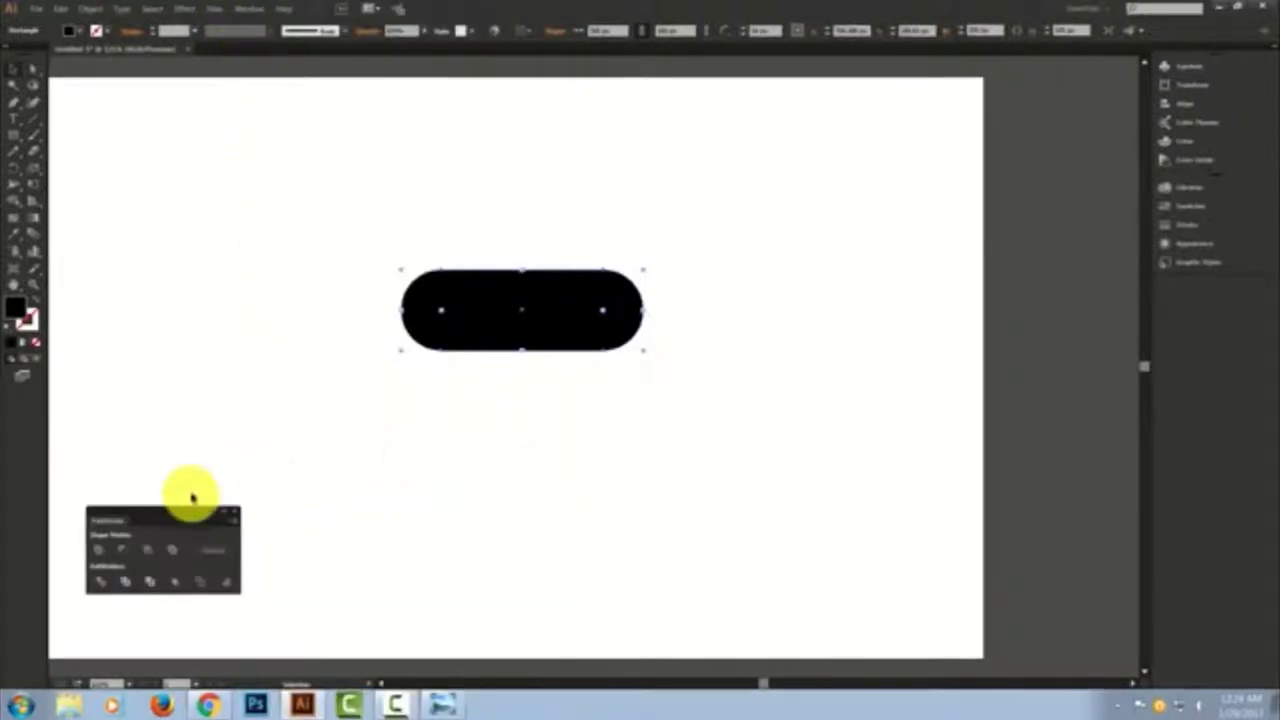
{"action": "left_click_drag", "start_coordinate": [190, 514], "coordinate": [263, 275]}
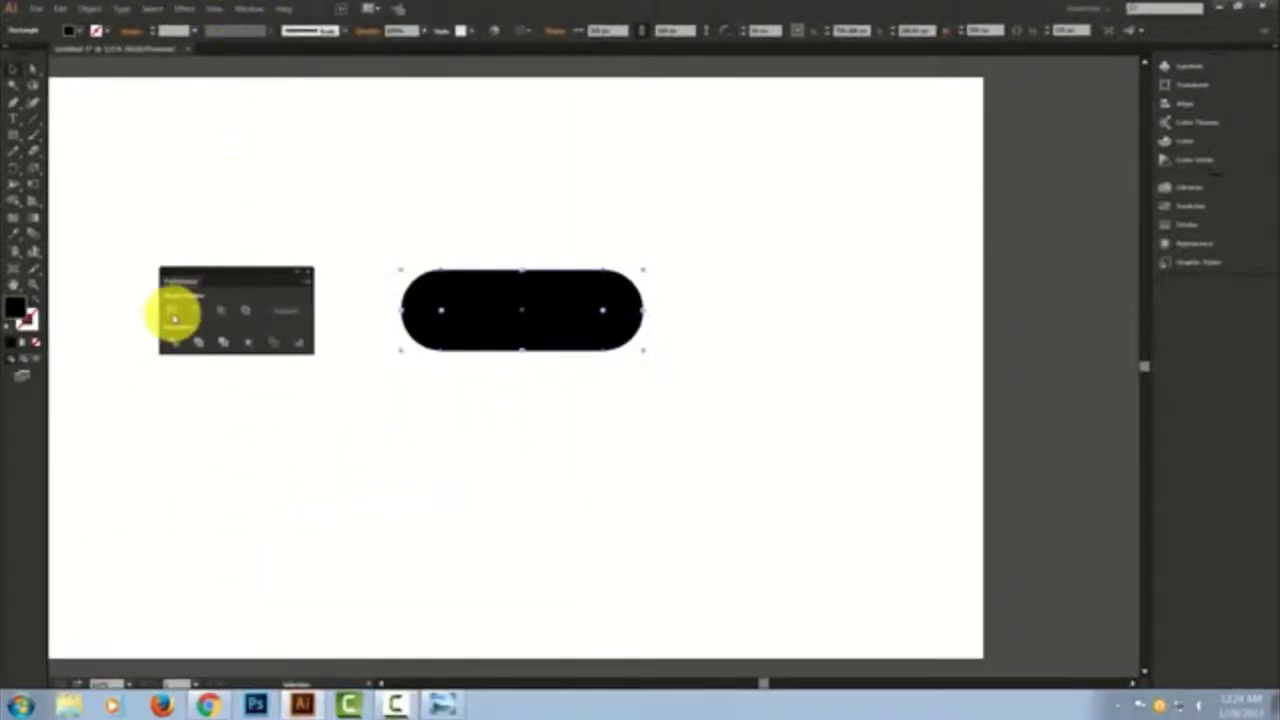
{"action": "left_click", "coordinate": [173, 318]}
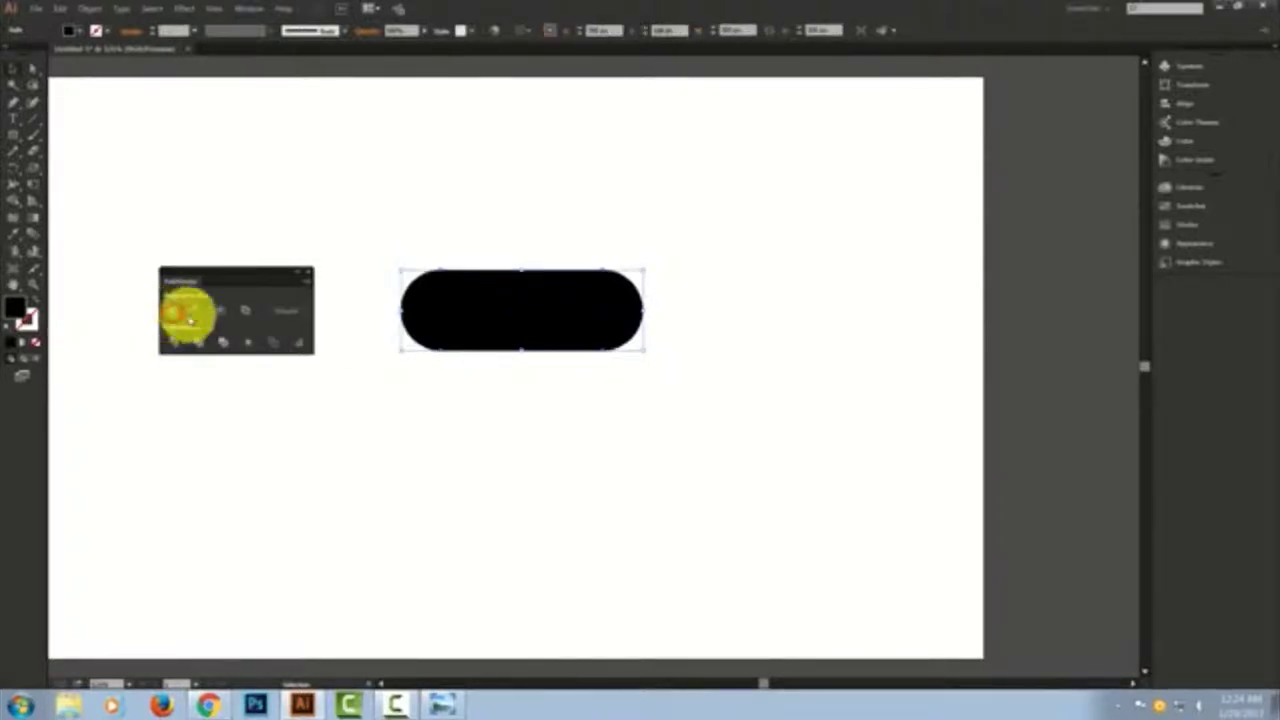
- Copy the pill shape to the clipboard
{"action": "left_click", "coordinate": [60, 8]}
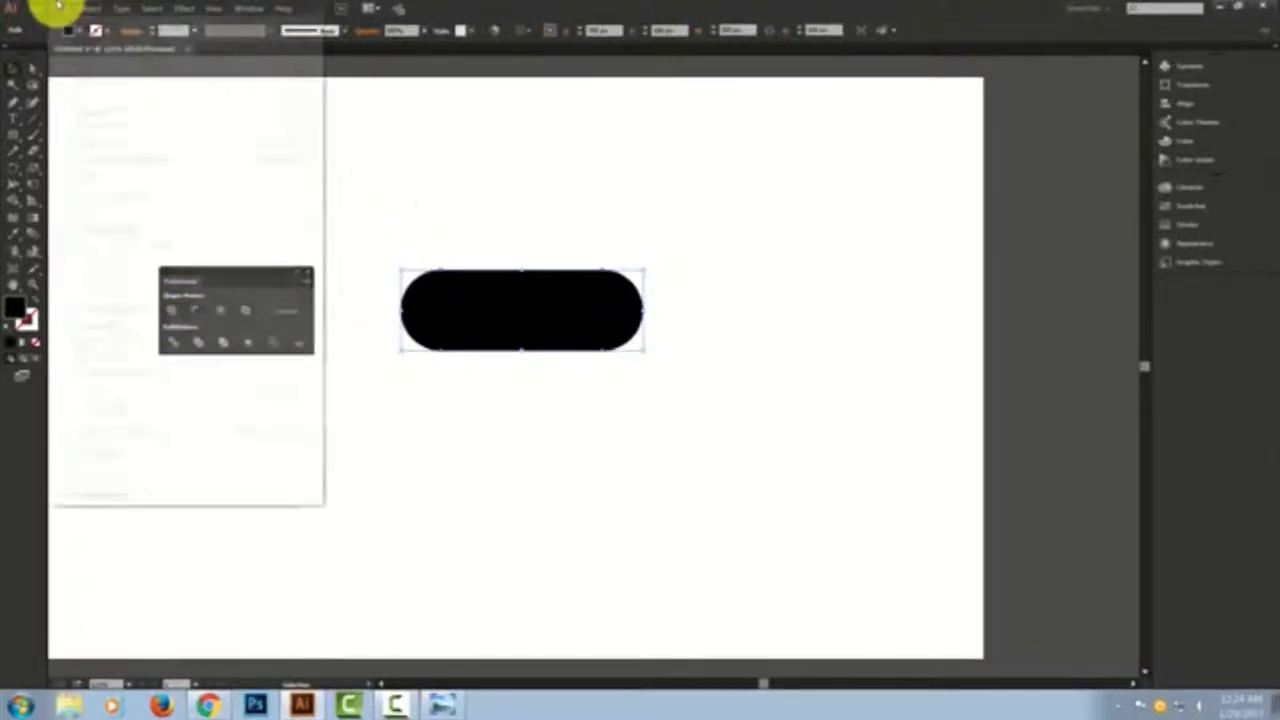
{"action": "left_click", "coordinate": [85, 78]}
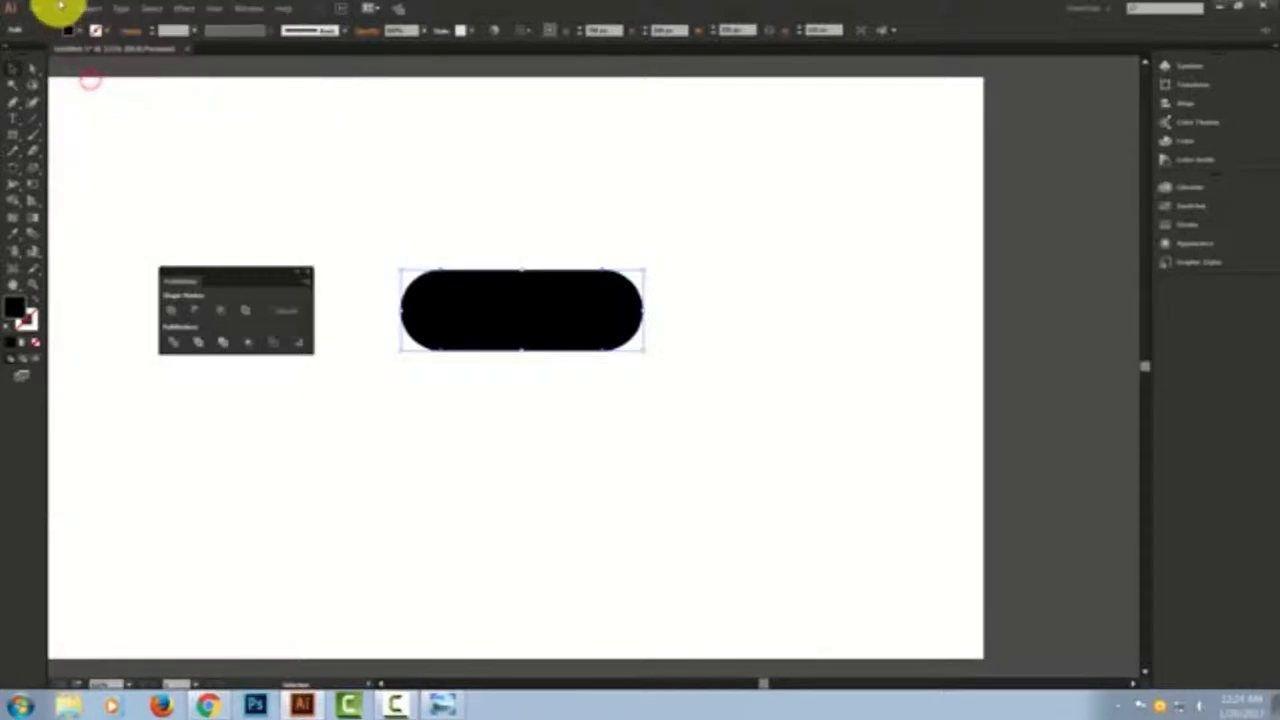
{"action": "left_click", "coordinate": [60, 8]}
- Paste a pill copy in front, turn it 90°, then rotate both 45° into an X
{"action": "left_click", "coordinate": [108, 115]}
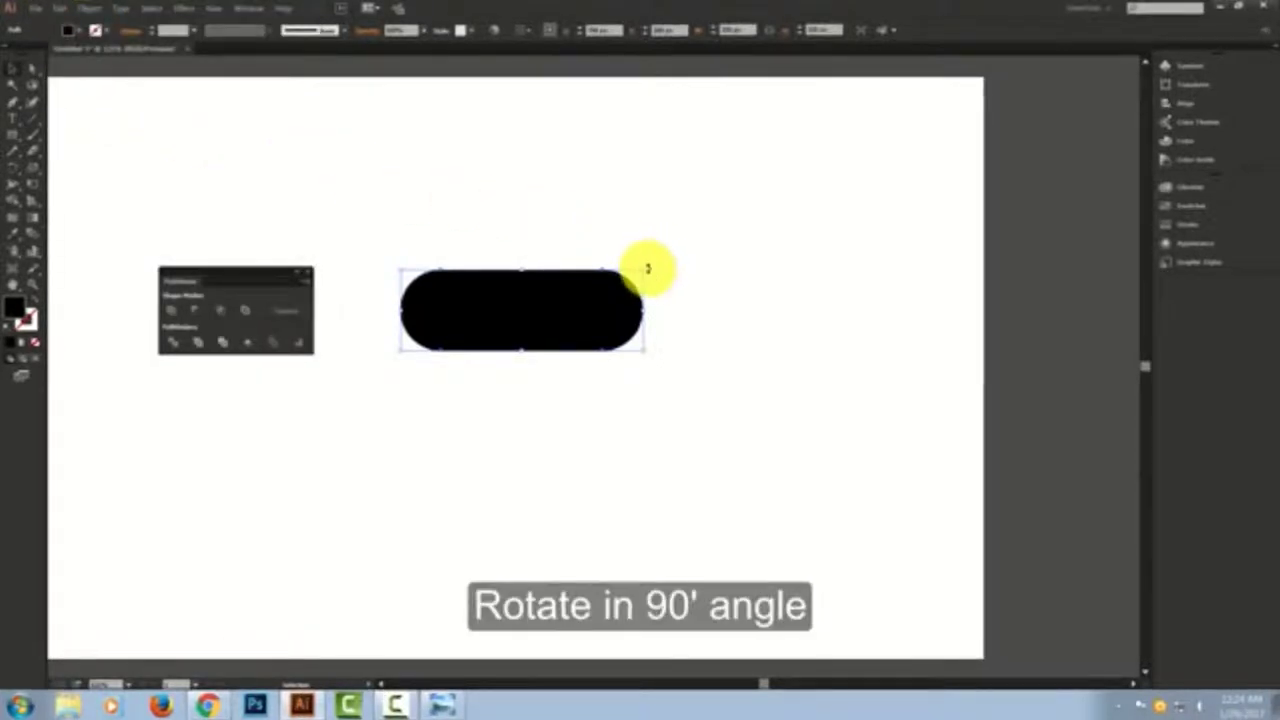
{"action": "mouse_move", "coordinate": [649, 268]}
{"action": "left_mouse_down"}
{"action": "mouse_move", "coordinate": [514, 168]}
{"action": "mouse_move", "coordinate": [463, 168]}
{"action": "mouse_move", "coordinate": [698, 416]}
{"action": "left_mouse_up"}
{"action": "mouse_move", "coordinate": [650, 186]}
{"action": "left_mouse_down"}
{"action": "mouse_move", "coordinate": [521, 126]}
{"action": "mouse_move", "coordinate": [545, 137]}
{"action": "left_mouse_up"}
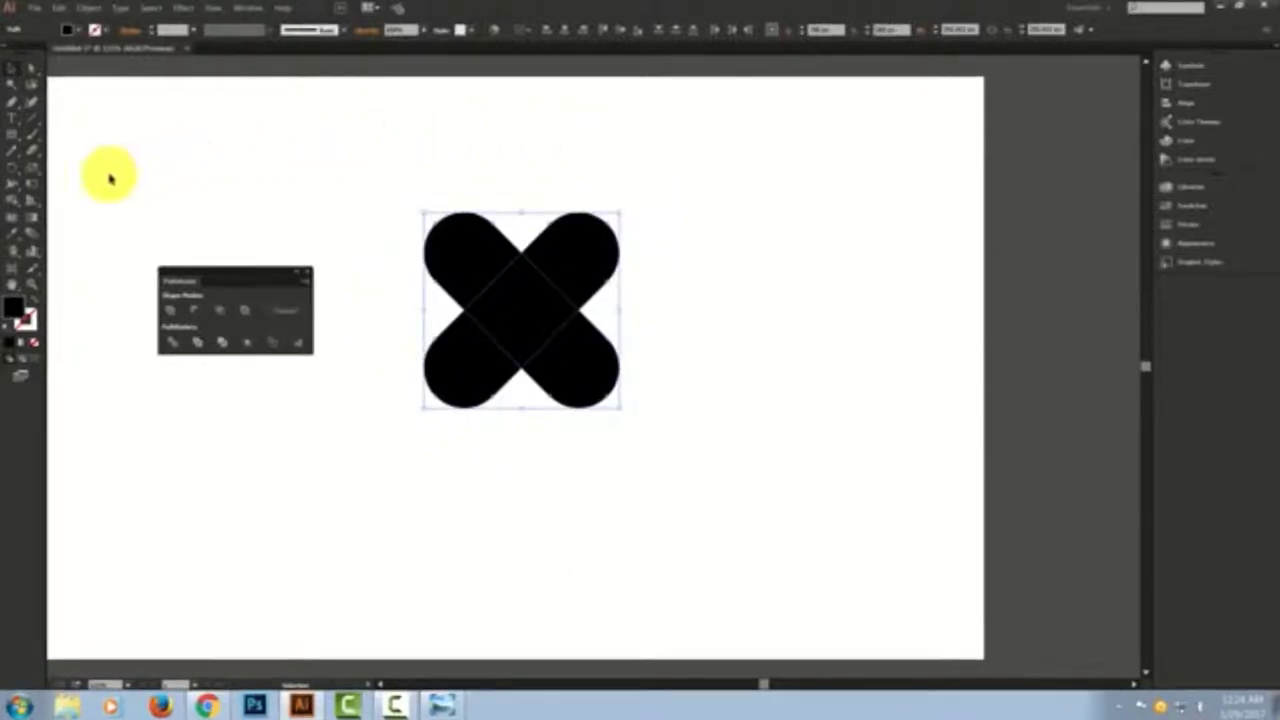
- Delete the X's two lower arms with the Shape Builder and unite the remaining pieces into a heart
{"action": "left_click", "coordinate": [14, 196]}
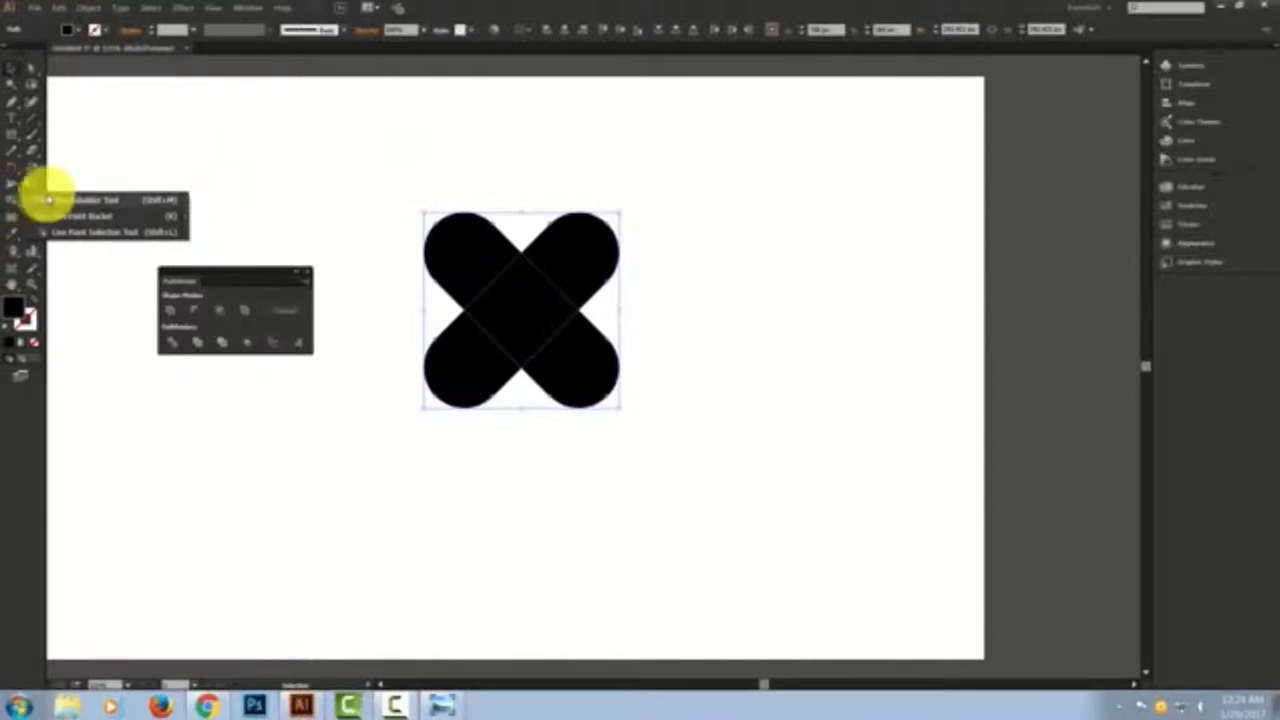
{"action": "left_click", "coordinate": [137, 206]}
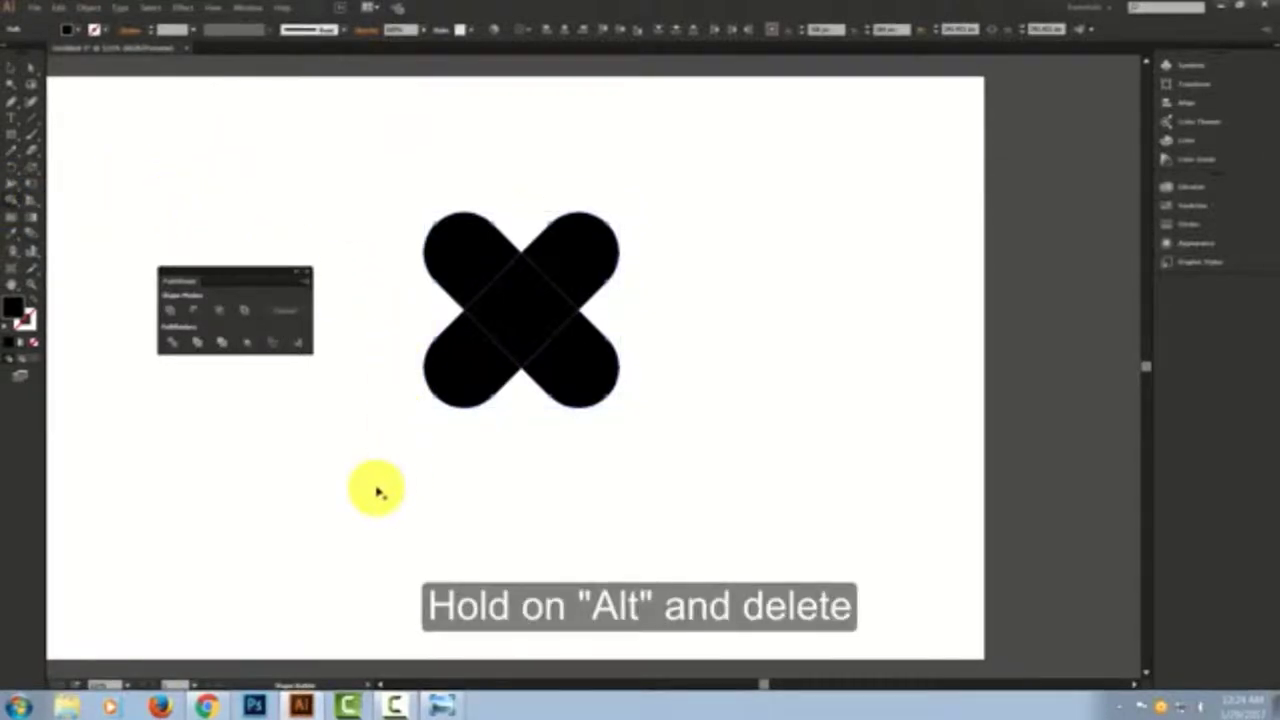
{"action": "left_click", "coordinate": [426, 357], "text": "alt"}
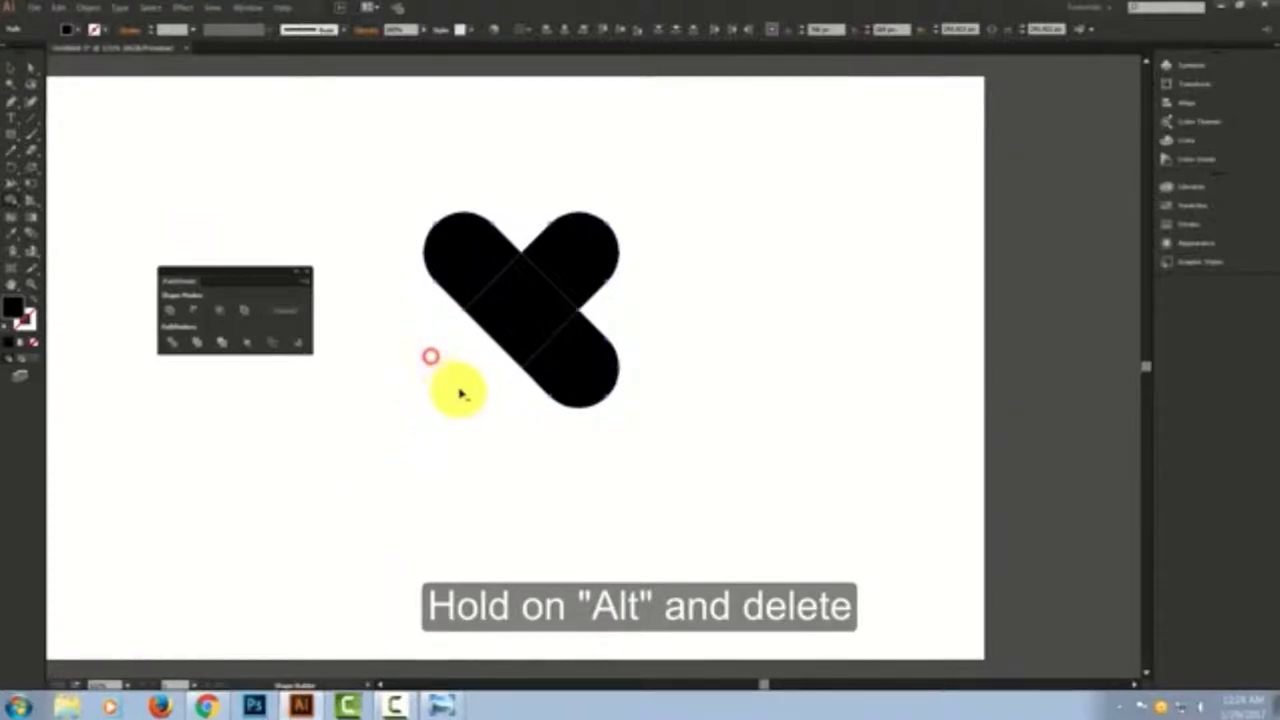
{"action": "left_click", "coordinate": [580, 385], "text": "alt"}
{"action": "left_click", "coordinate": [19, 86]}
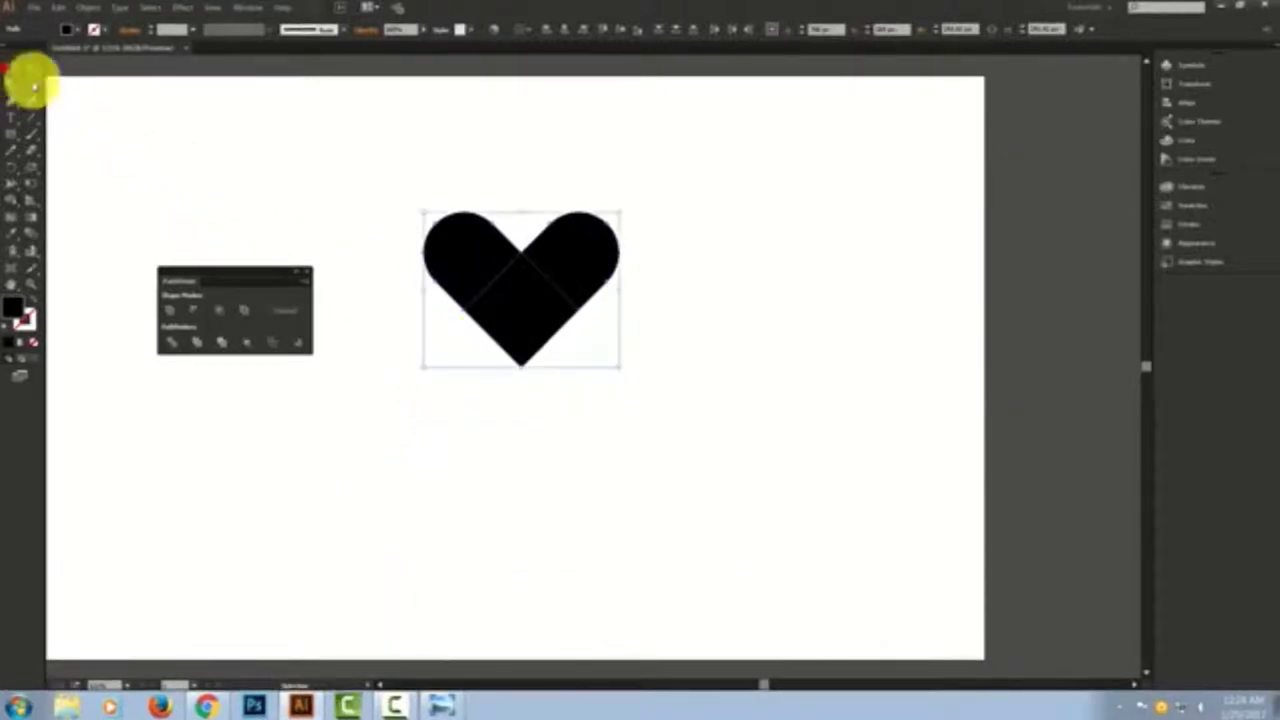
{"action": "left_click", "coordinate": [176, 311]}
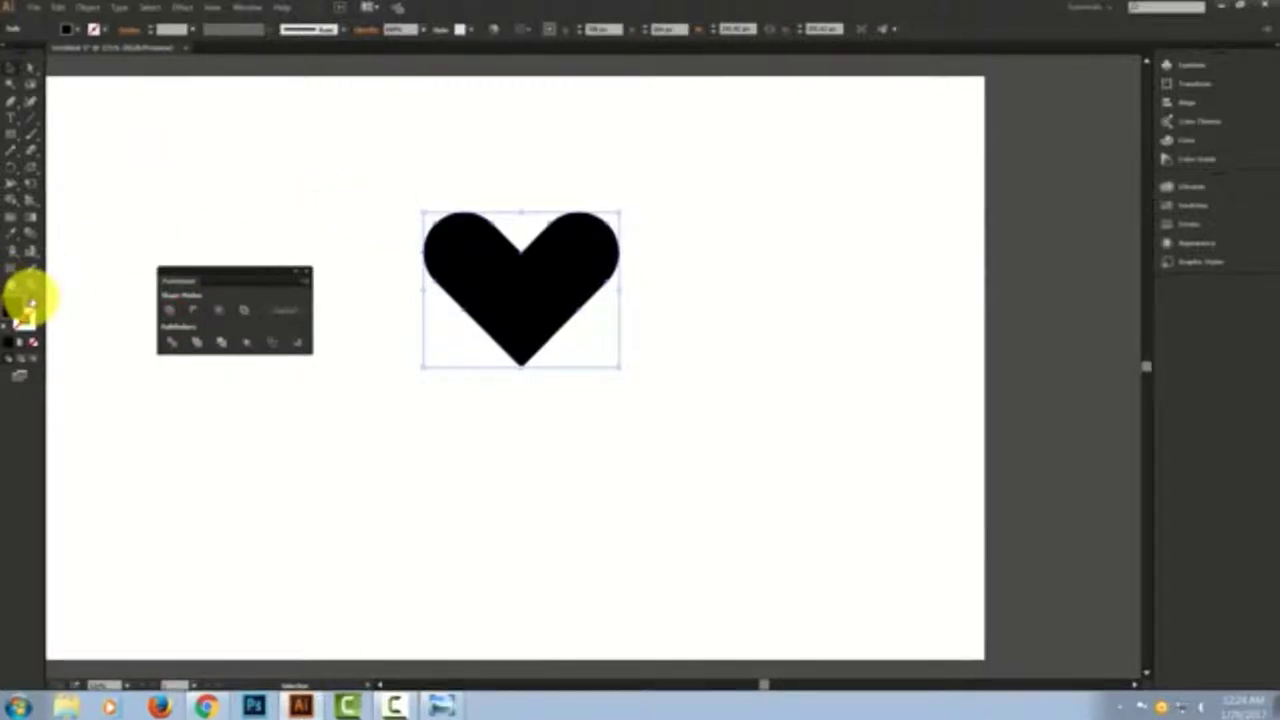
- Swap the heart's fill to stroke so it's an outline, and move it to the upper left
{"action": "left_click", "coordinate": [32, 300]}
{"action": "left_click", "coordinate": [362, 180]}
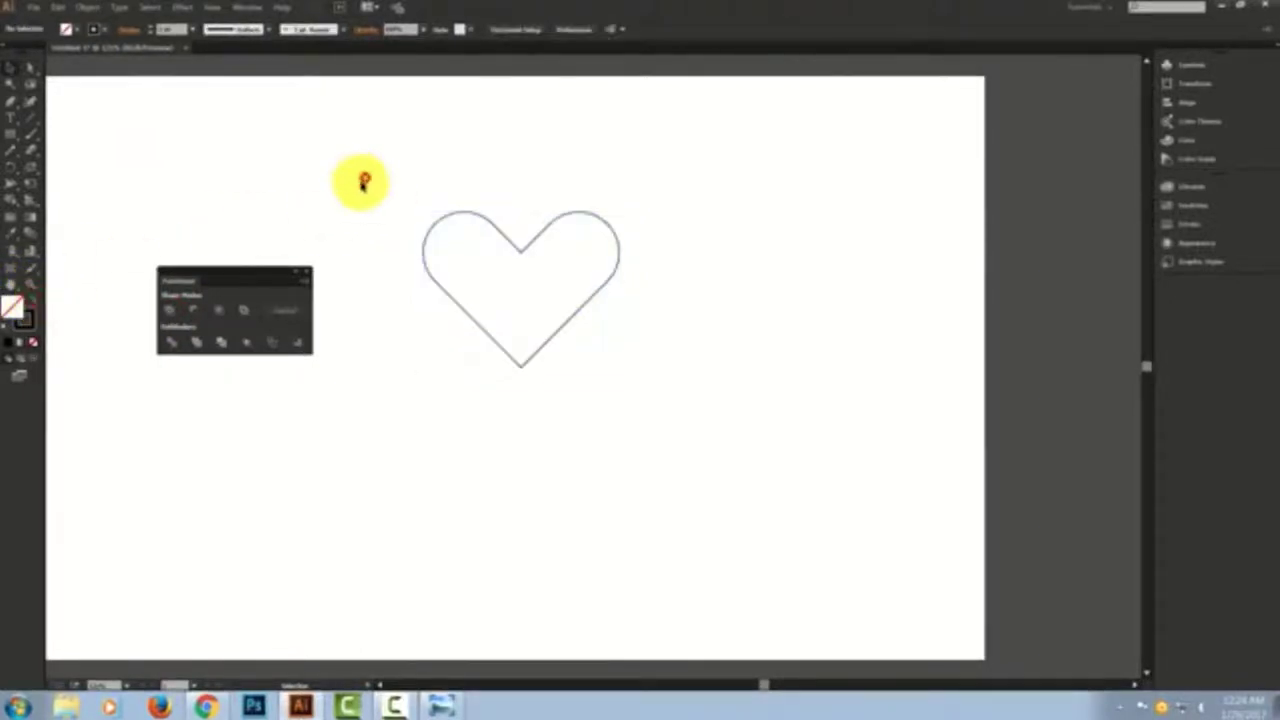
{"action": "left_click_drag", "start_coordinate": [250, 273], "coordinate": [227, 364]}
{"action": "left_click_drag", "start_coordinate": [212, 408], "coordinate": [162, 581]}
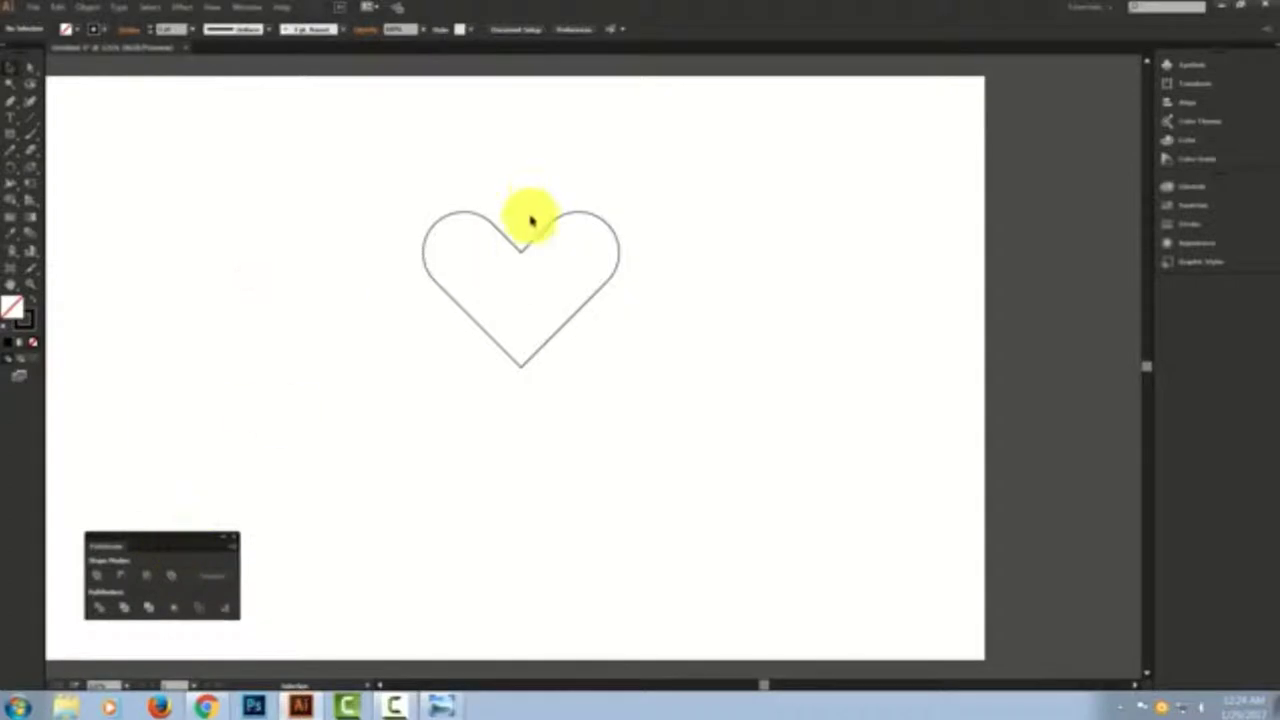
{"action": "left_click_drag", "start_coordinate": [514, 247], "coordinate": [279, 178]}
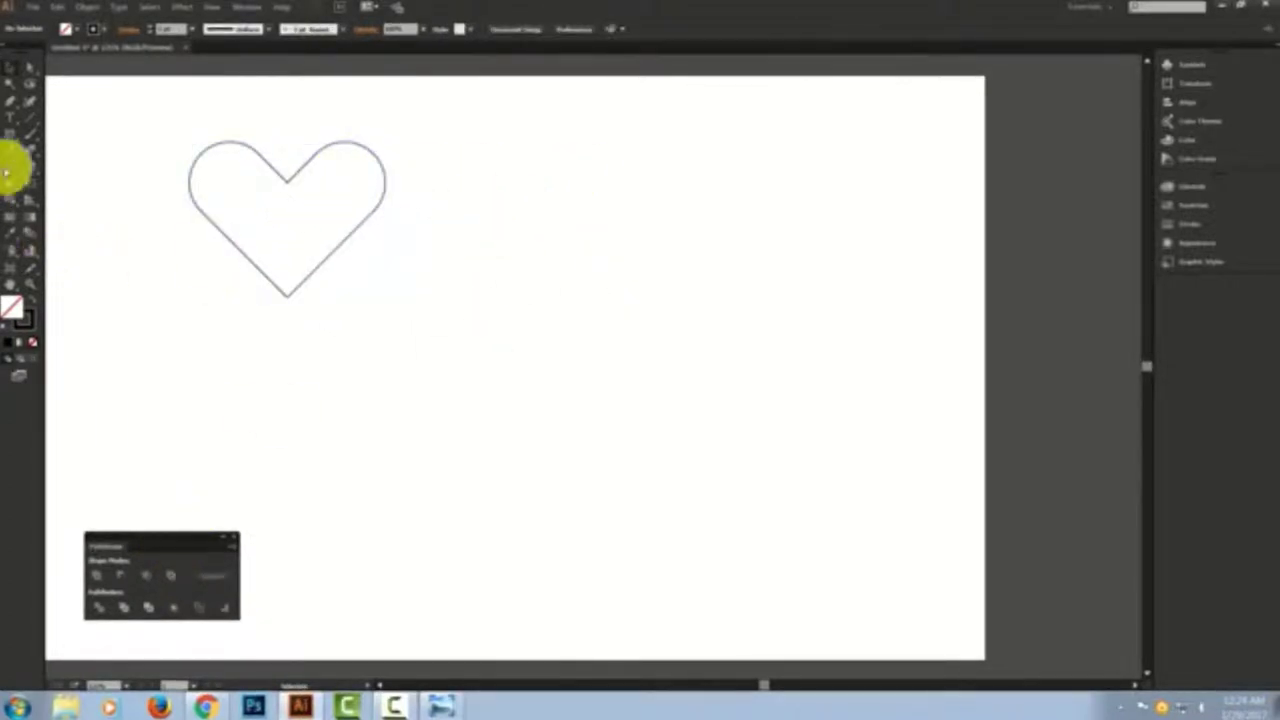
{"action": "left_click", "coordinate": [10, 135]}
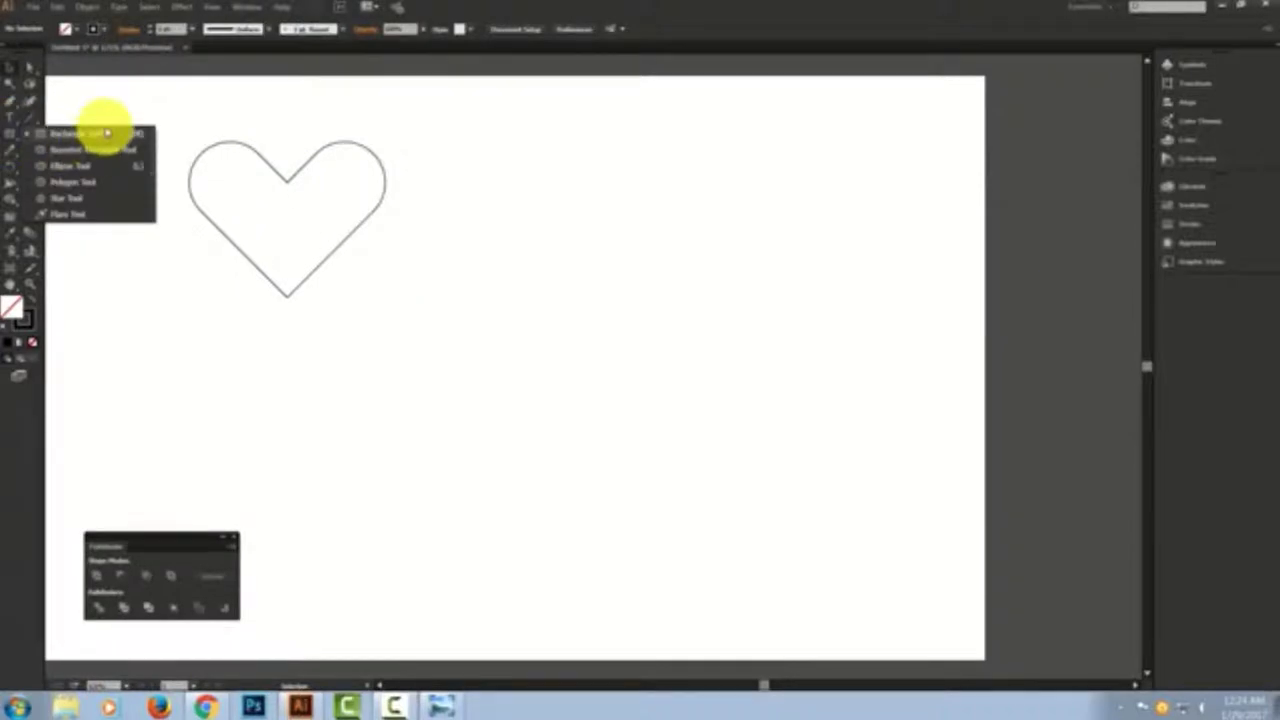
- Draw a tall thin rectangle right of the heart and fill it solid black
{"action": "left_click", "coordinate": [106, 131]}
{"action": "left_click_drag", "start_coordinate": [583, 234], "coordinate": [594, 507]}
{"action": "left_click", "coordinate": [20, 318]}
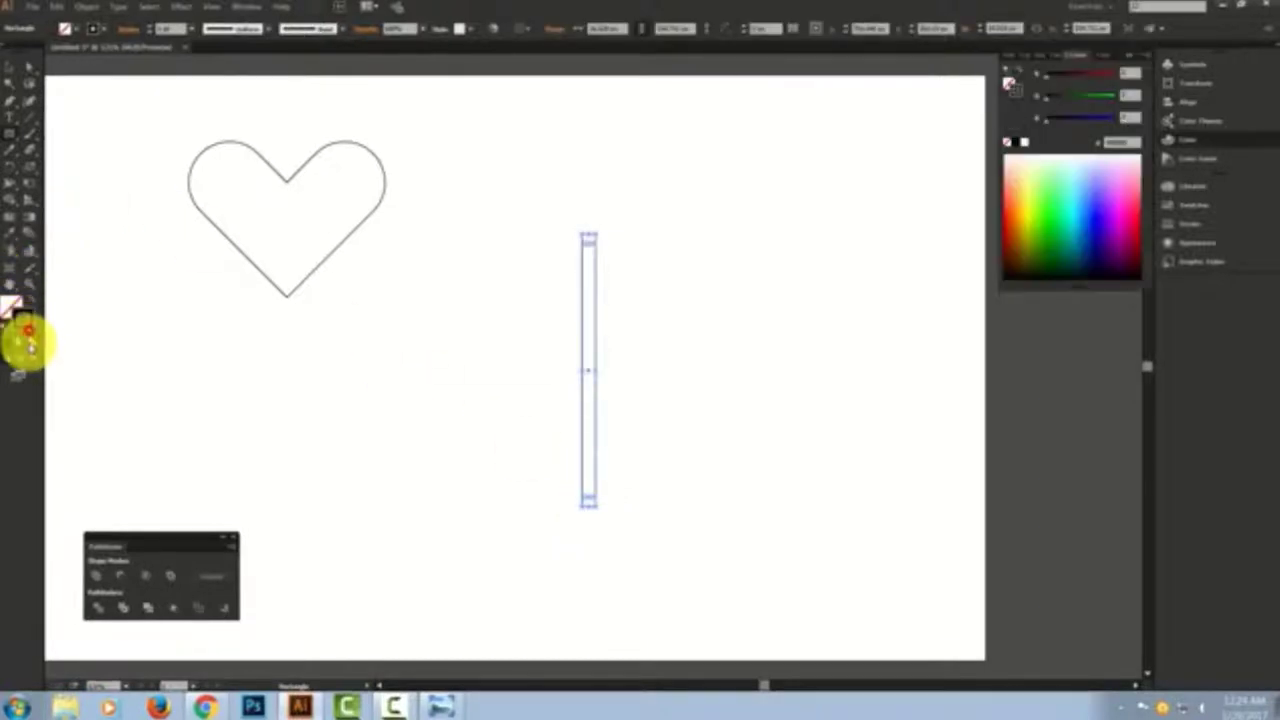
{"action": "double_click", "coordinate": [20, 308]}
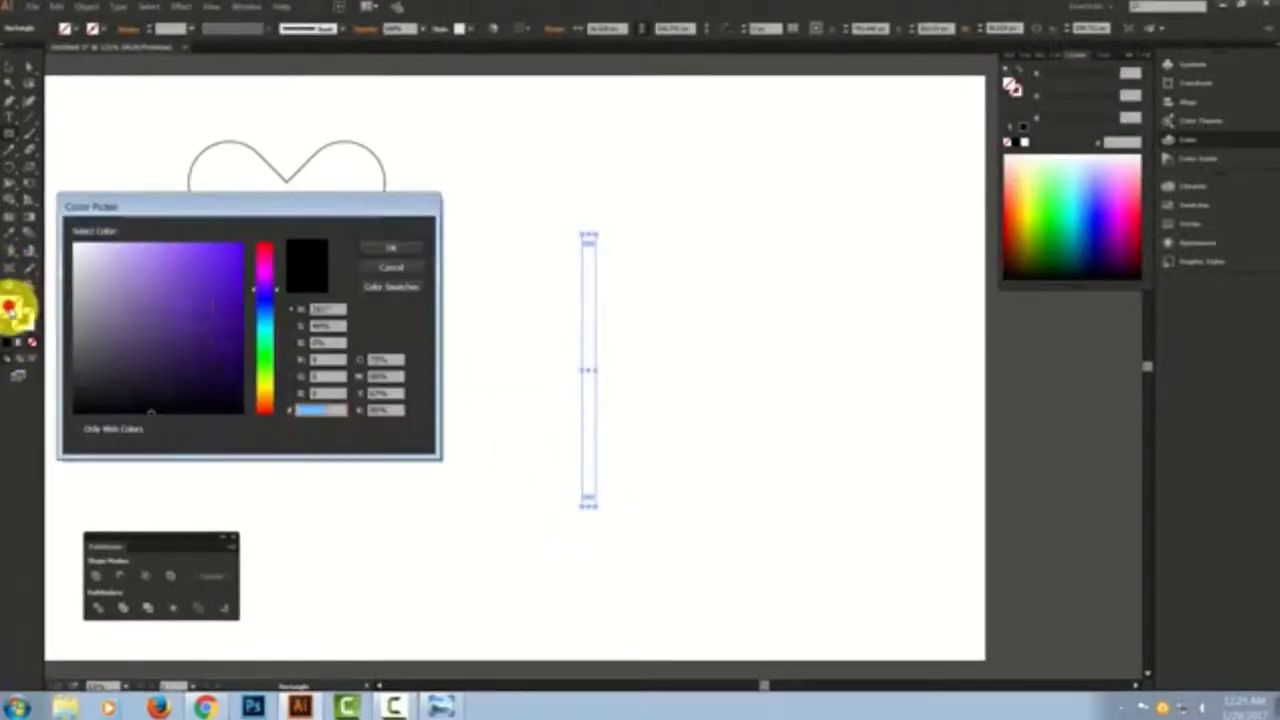
{"action": "left_click", "coordinate": [159, 354]}
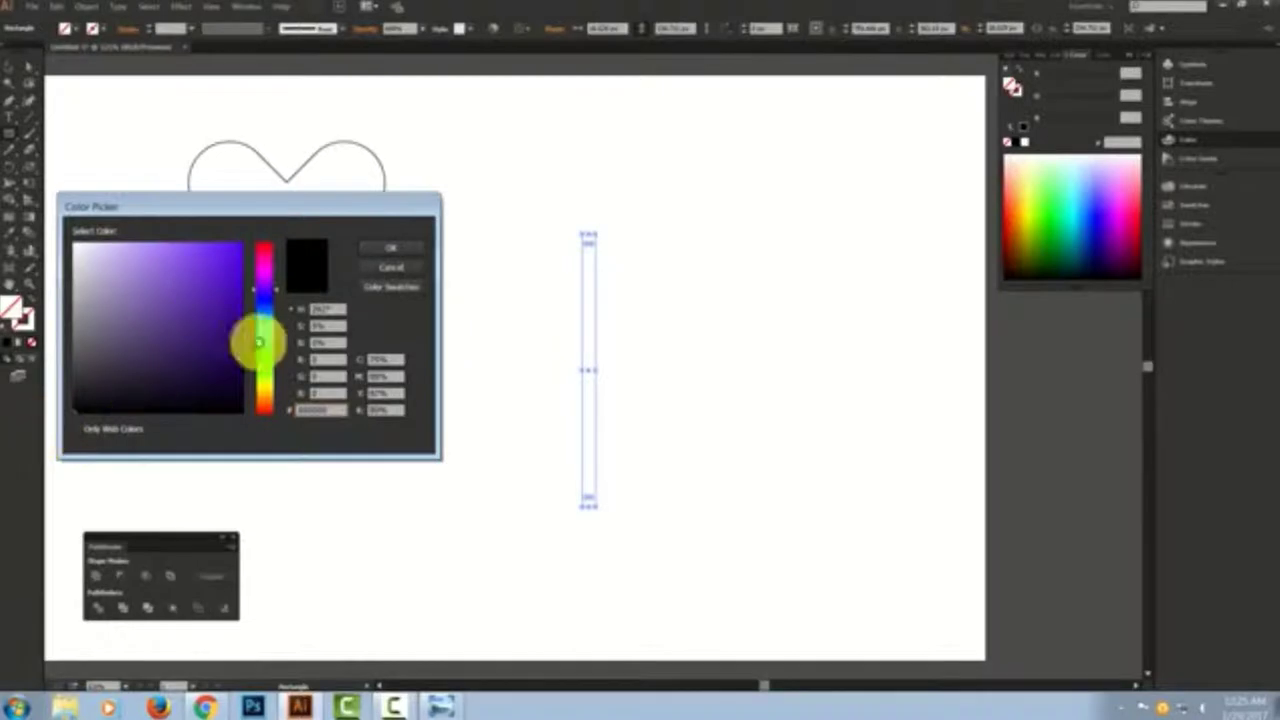
{"action": "left_click", "coordinate": [392, 247]}
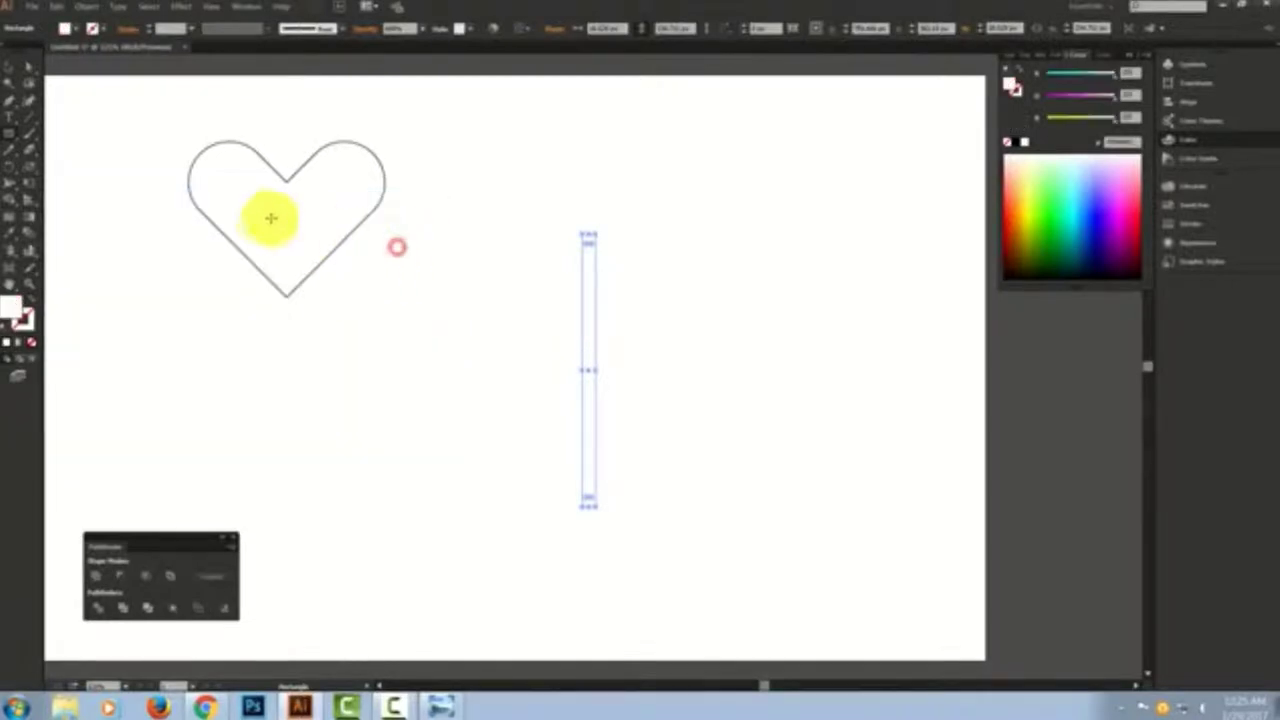
{"action": "double_click", "coordinate": [14, 306]}
{"action": "left_click", "coordinate": [241, 412]}
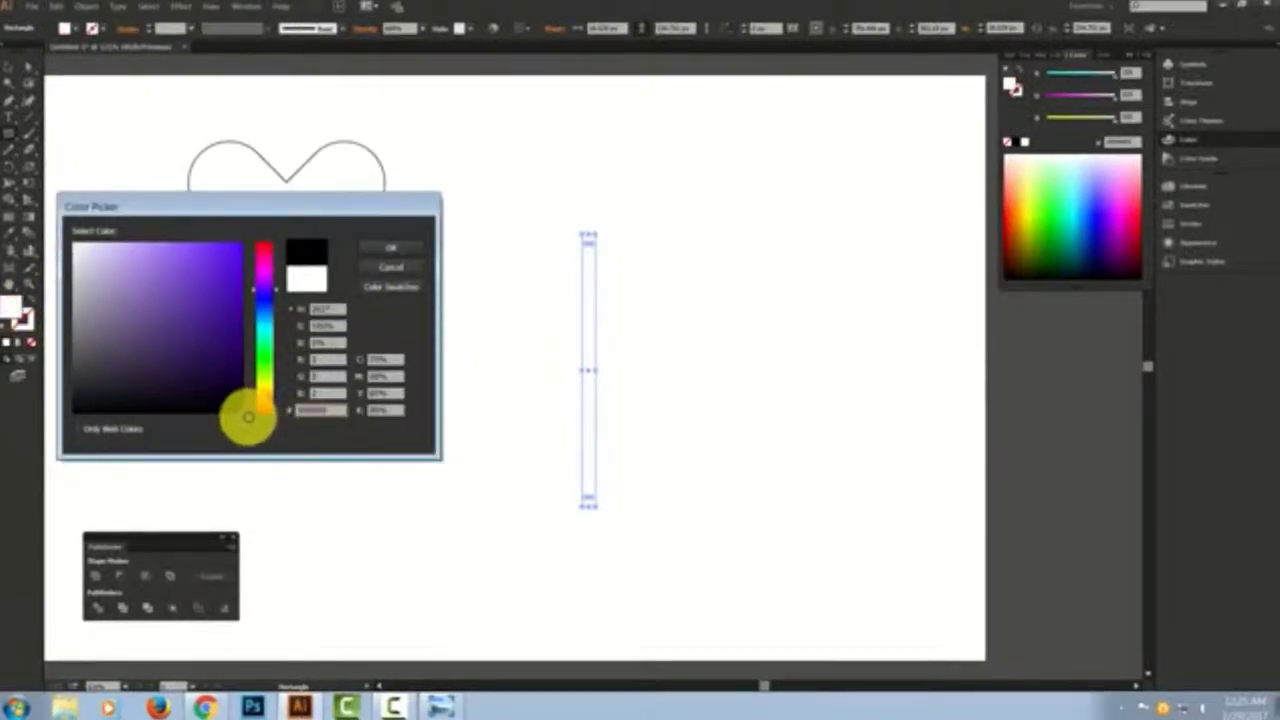
{"action": "left_click", "coordinate": [406, 244]}
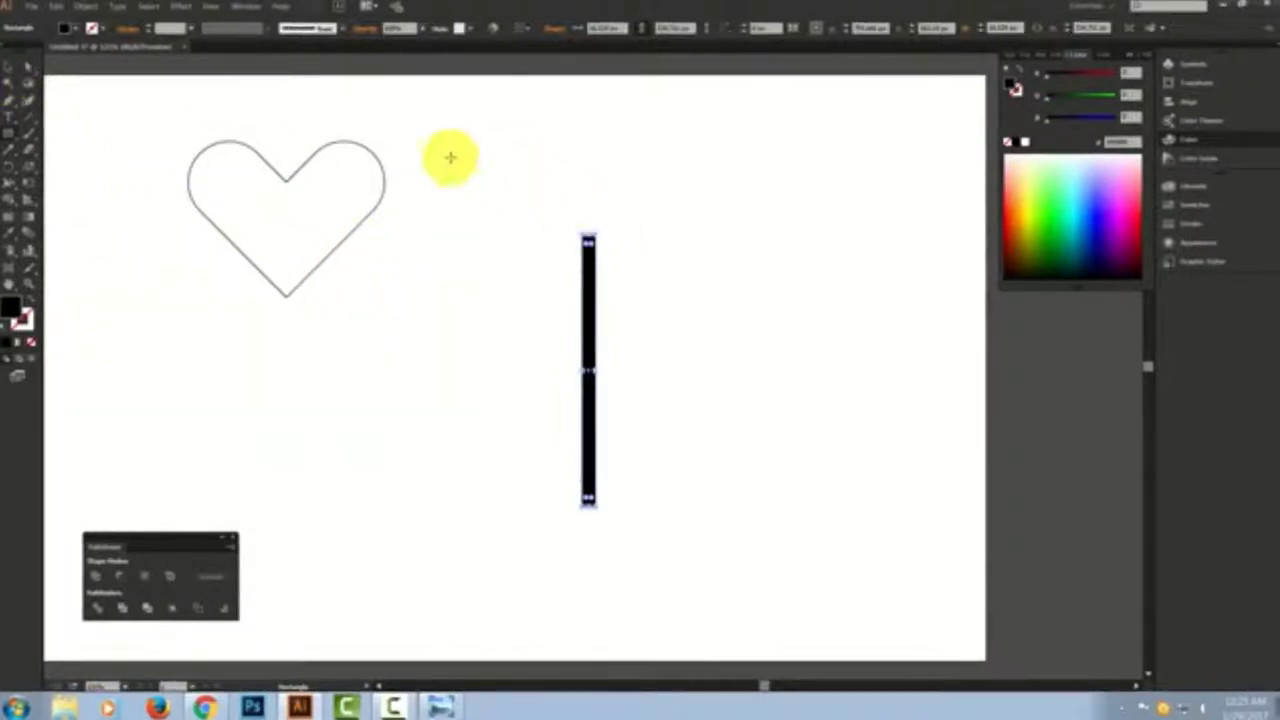
- Duplicate the black bar in front and nudge the copy just right of the original
{"action": "left_click", "coordinate": [53, 5]}
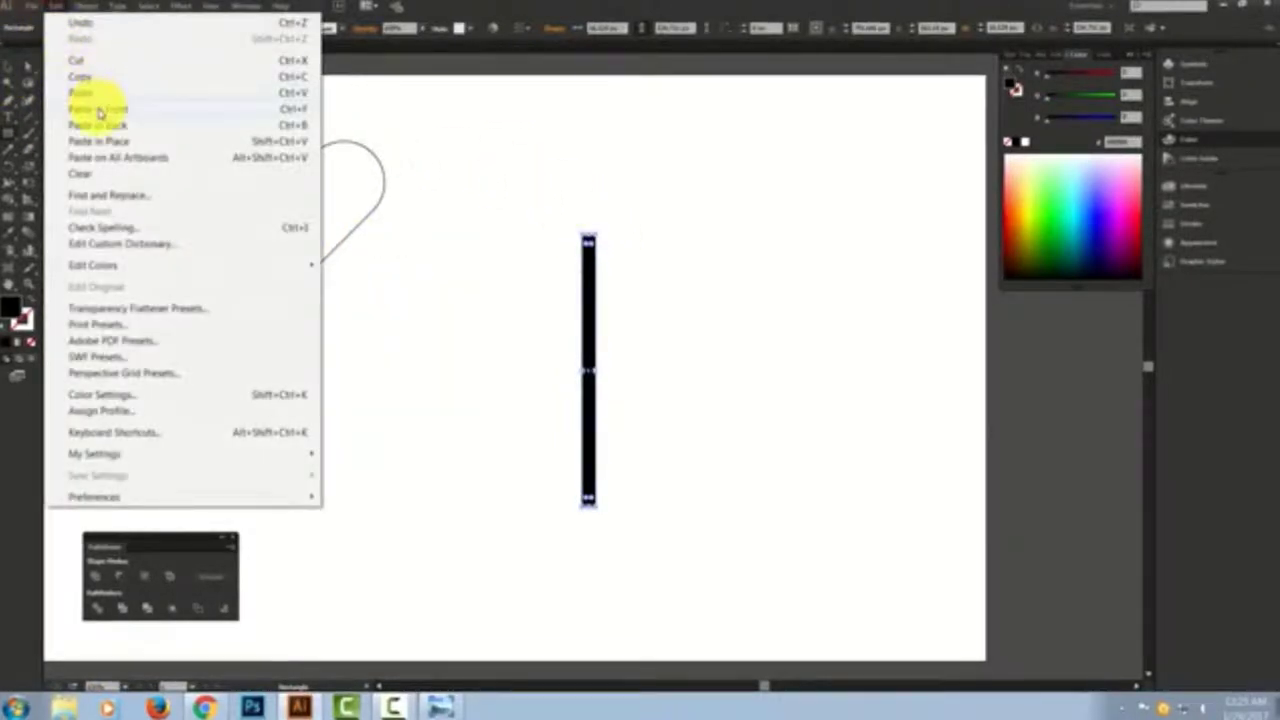
{"action": "left_click", "coordinate": [80, 78]}
{"action": "left_click", "coordinate": [53, 5]}
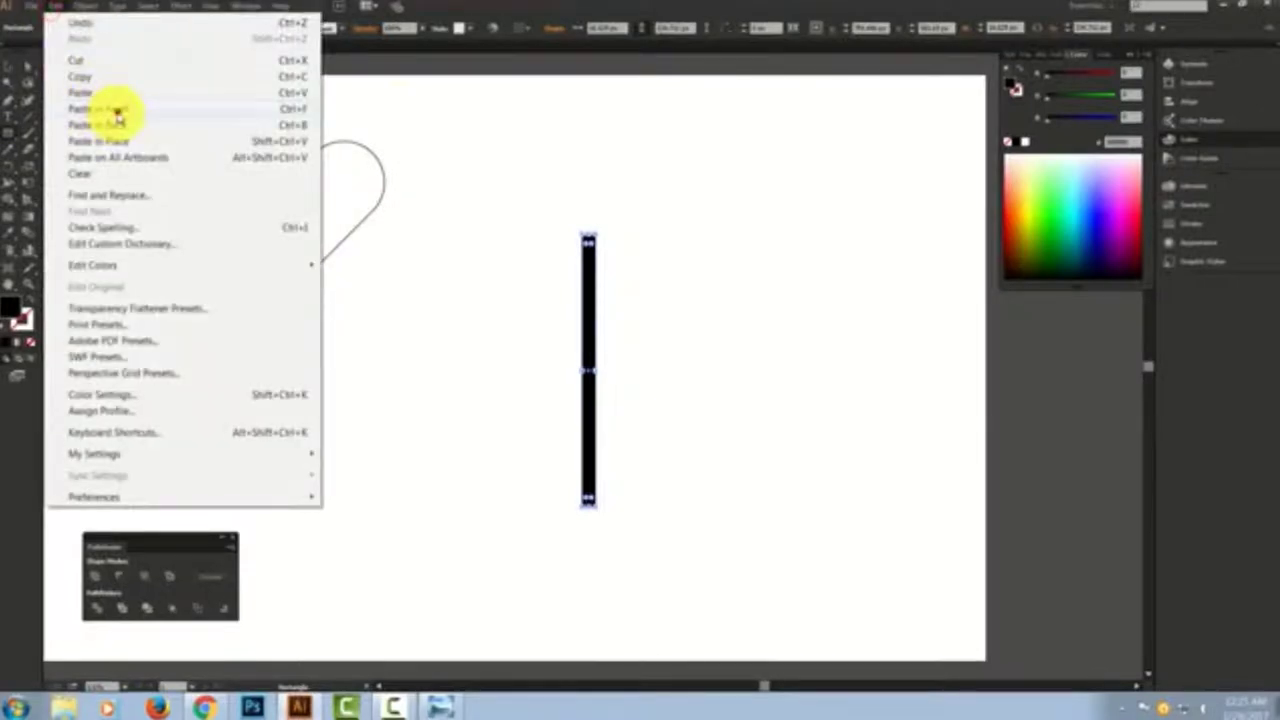
{"action": "left_click", "coordinate": [117, 111]}
{"action": "key", "text": "Right"}
{"action": "key", "text": "Right"}
{"action": "key", "text": "Right"}
{"action": "key", "text": "Right"}
{"action": "key", "text": "Right"}
{"action": "key", "text": "Right"}
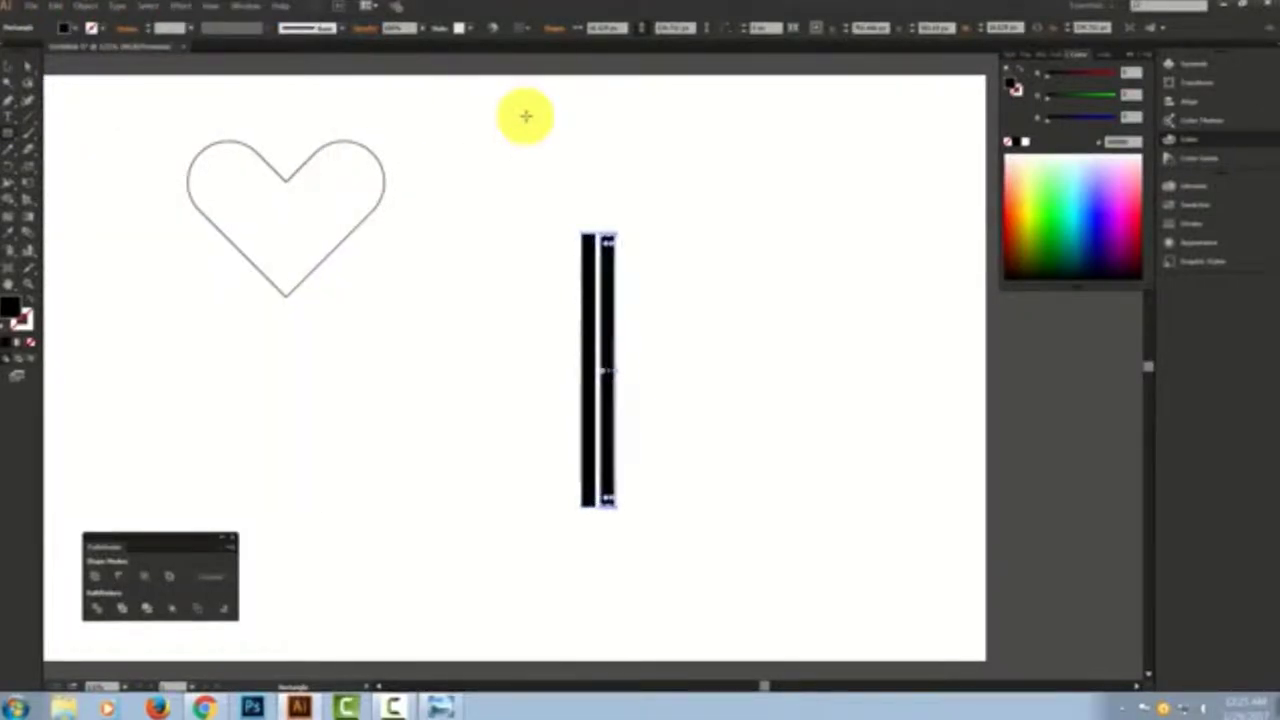
{"action": "key", "text": "Right"}
{"action": "key", "text": "Right"}
{"action": "key", "text": "Right"}
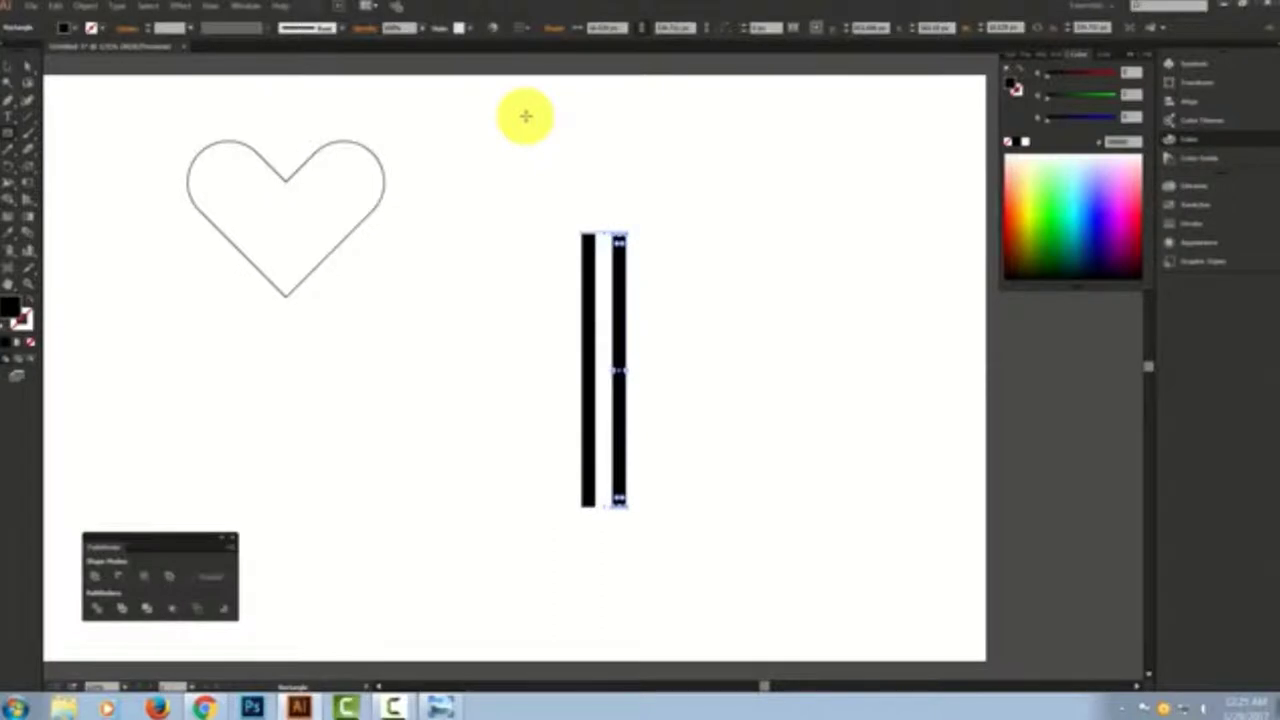
- Select both black bars and group them
{"action": "left_click", "coordinate": [9, 65]}
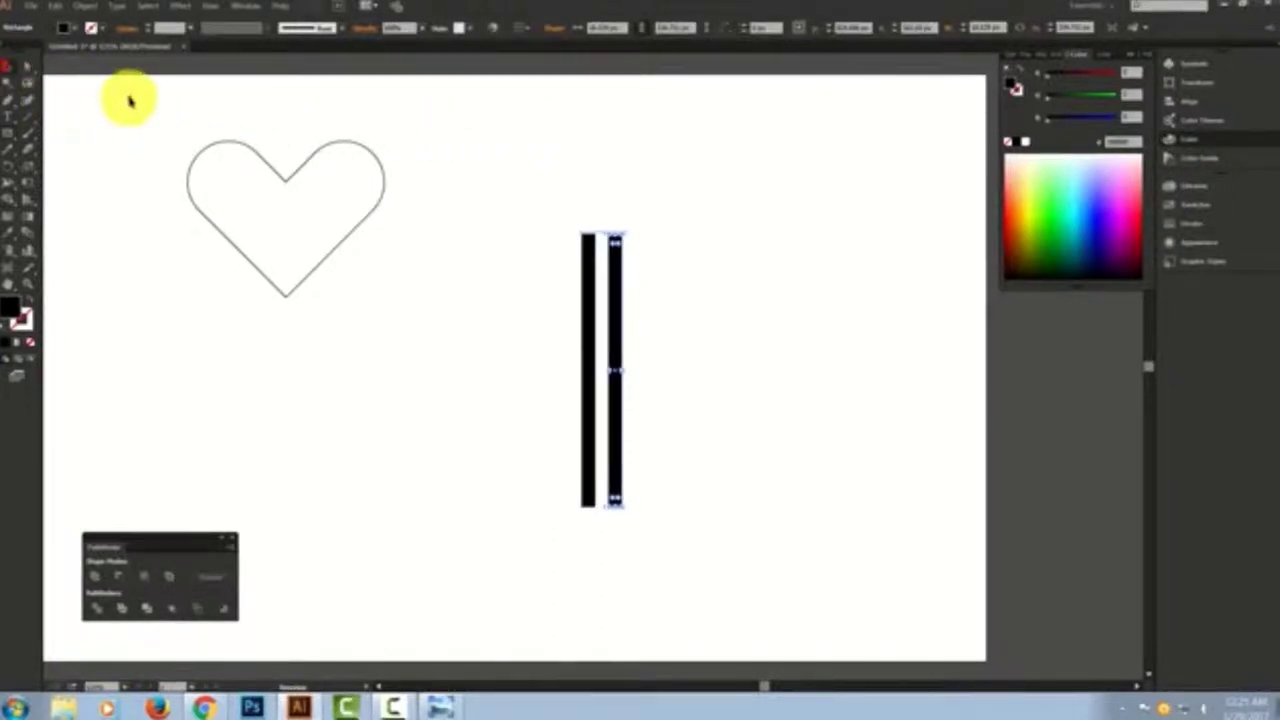
{"action": "left_click", "coordinate": [130, 97]}
{"action": "left_click_drag", "start_coordinate": [541, 209], "coordinate": [669, 337]}
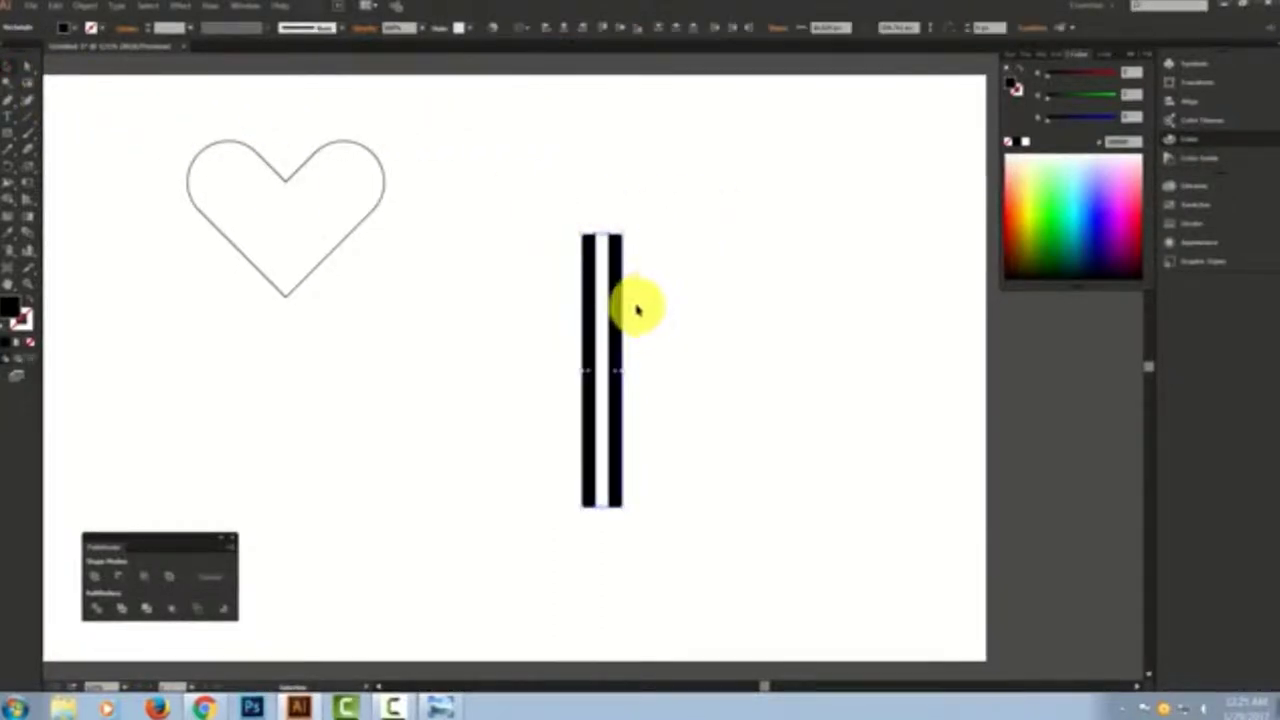
{"action": "right_click", "coordinate": [606, 290]}
{"action": "left_click", "coordinate": [650, 358]}
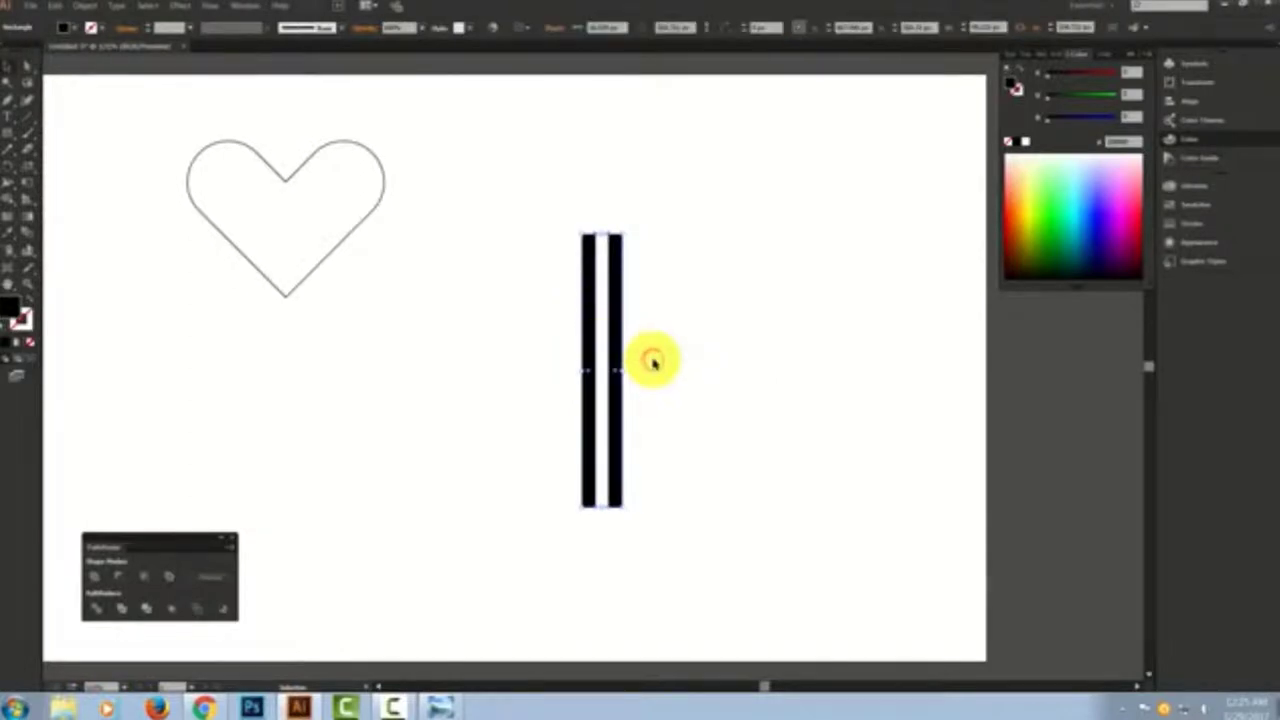
{"action": "left_click", "coordinate": [246, 6]}
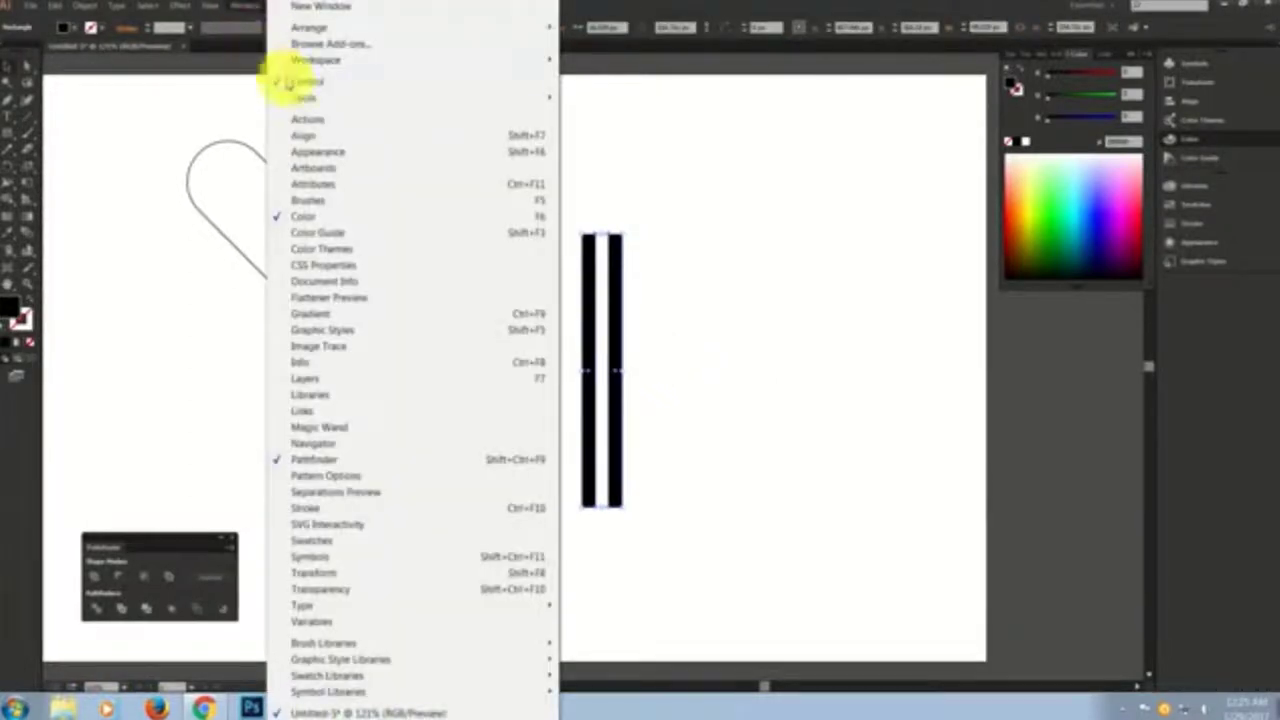
- Turn the grouped bars into an Art Brush set to stretch to fit stroke length, bottom to top
{"action": "left_click", "coordinate": [322, 201]}
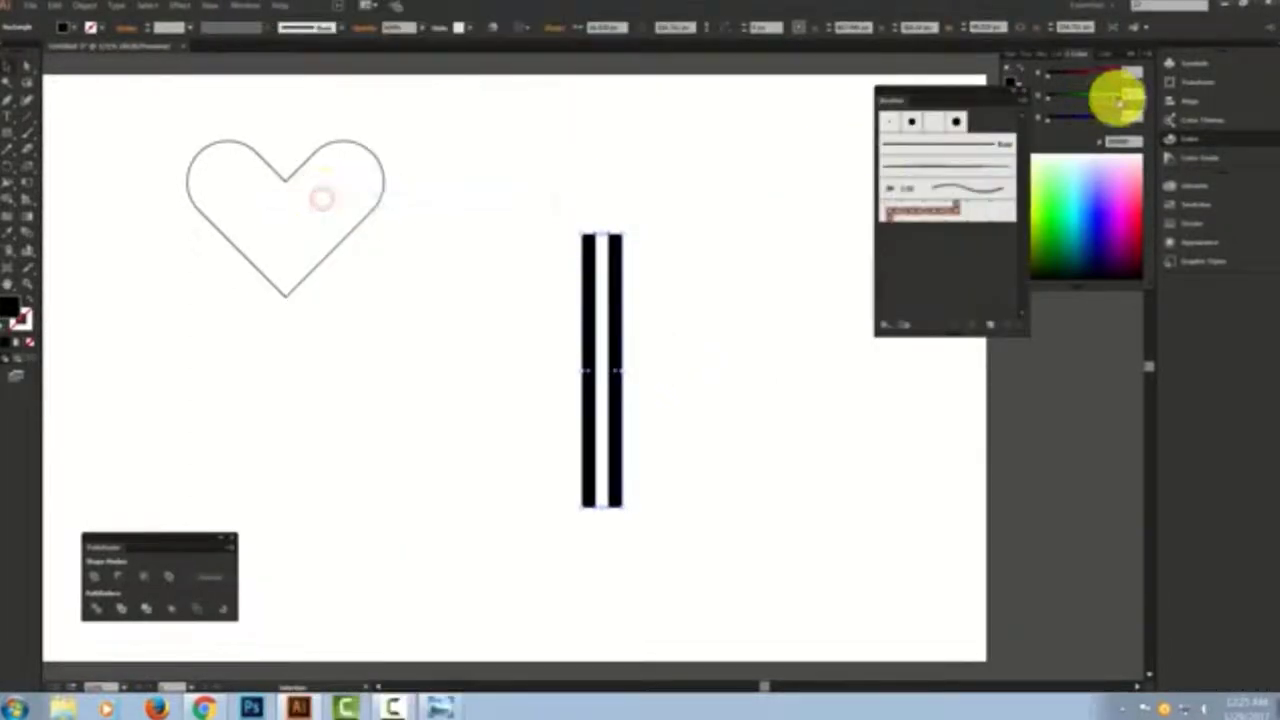
{"action": "left_click_drag", "start_coordinate": [986, 88], "coordinate": [494, 278]}
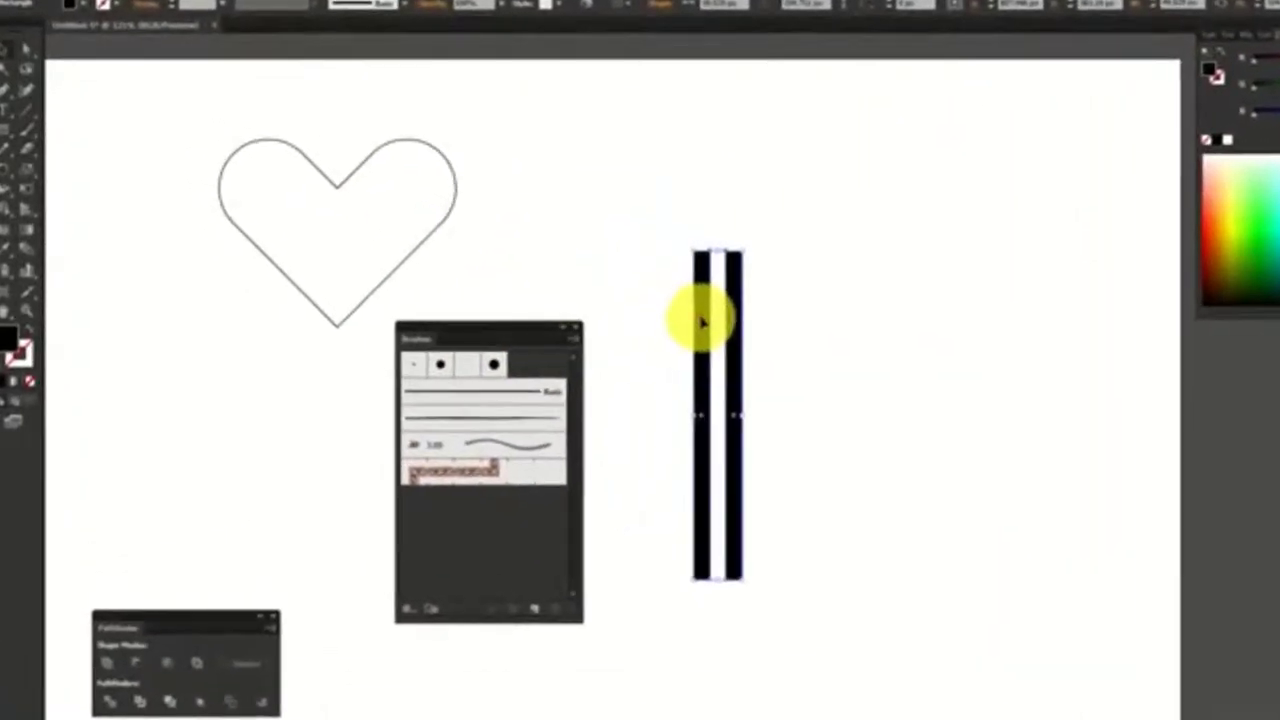
{"action": "left_click_drag", "start_coordinate": [700, 320], "coordinate": [499, 427]}
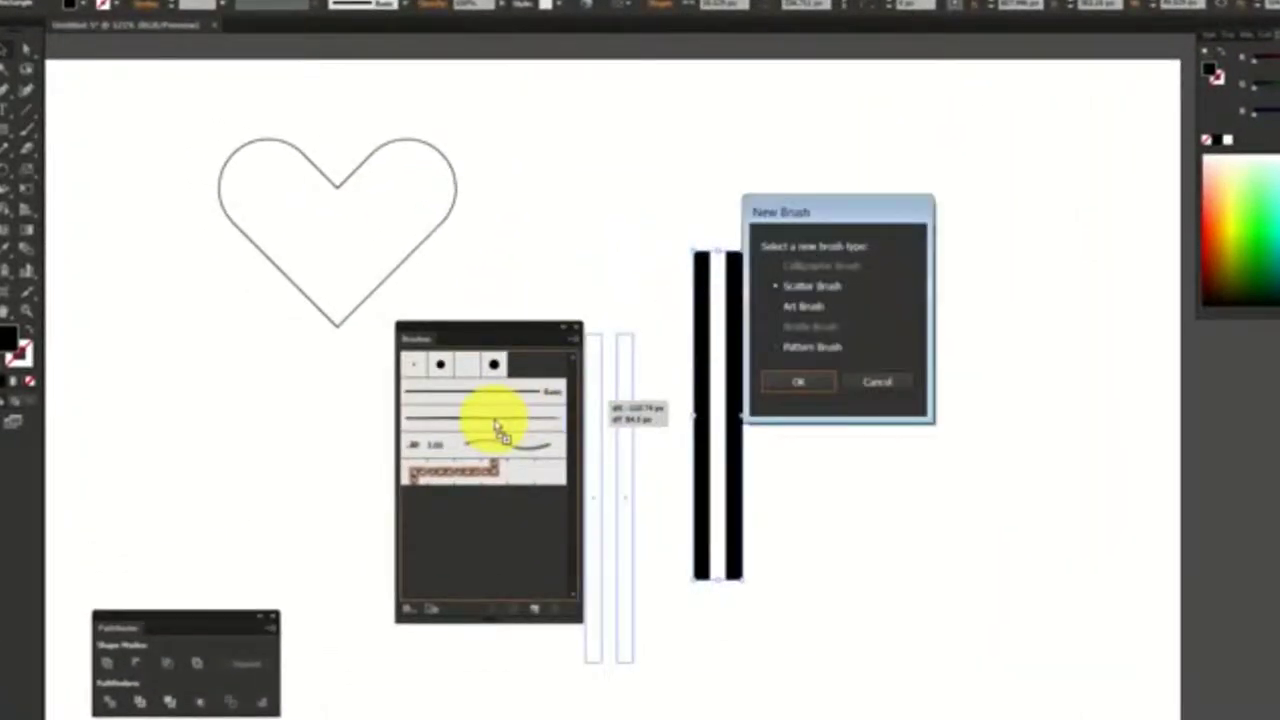
{"action": "left_click", "coordinate": [810, 315]}
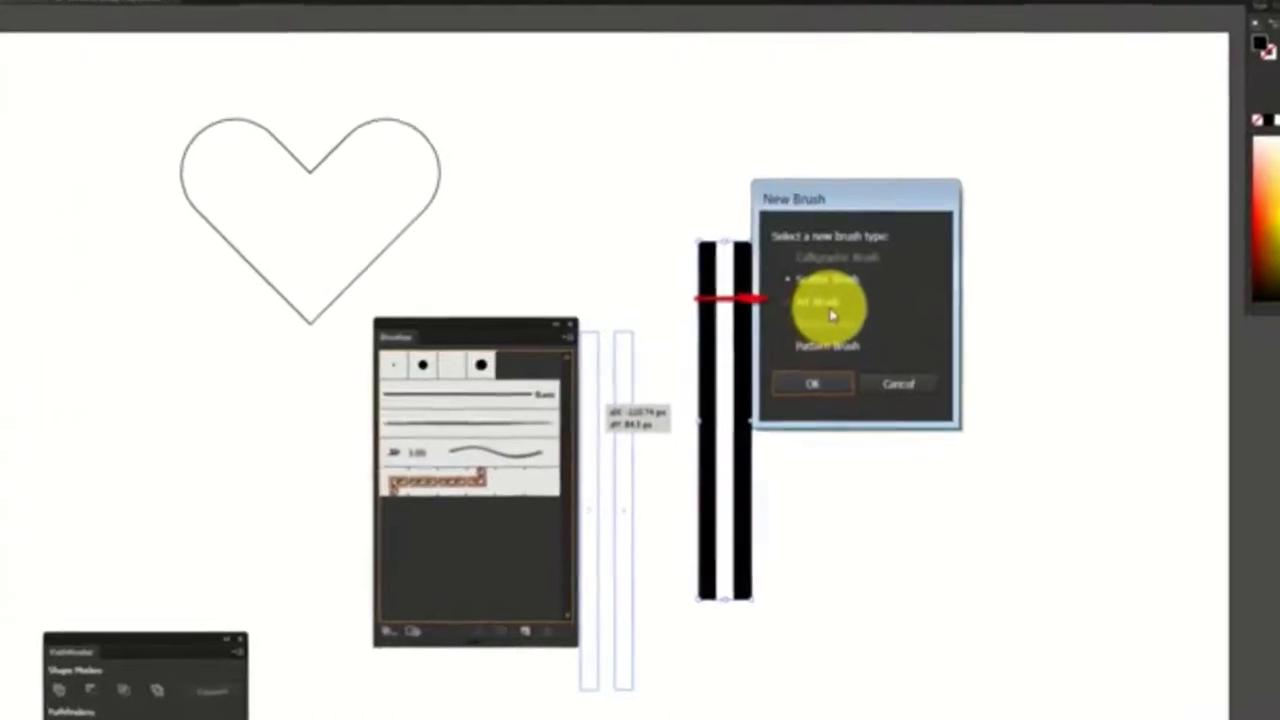
{"action": "left_click", "coordinate": [852, 388]}
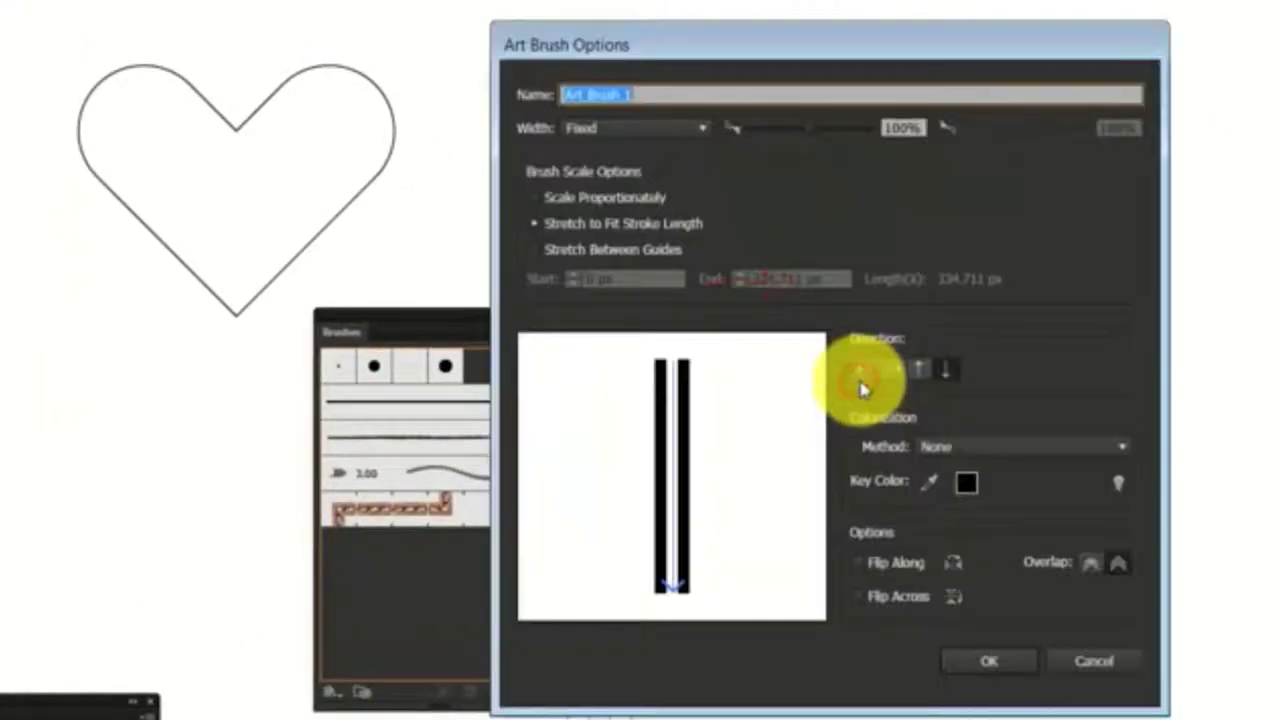
{"action": "left_click", "coordinate": [590, 225]}
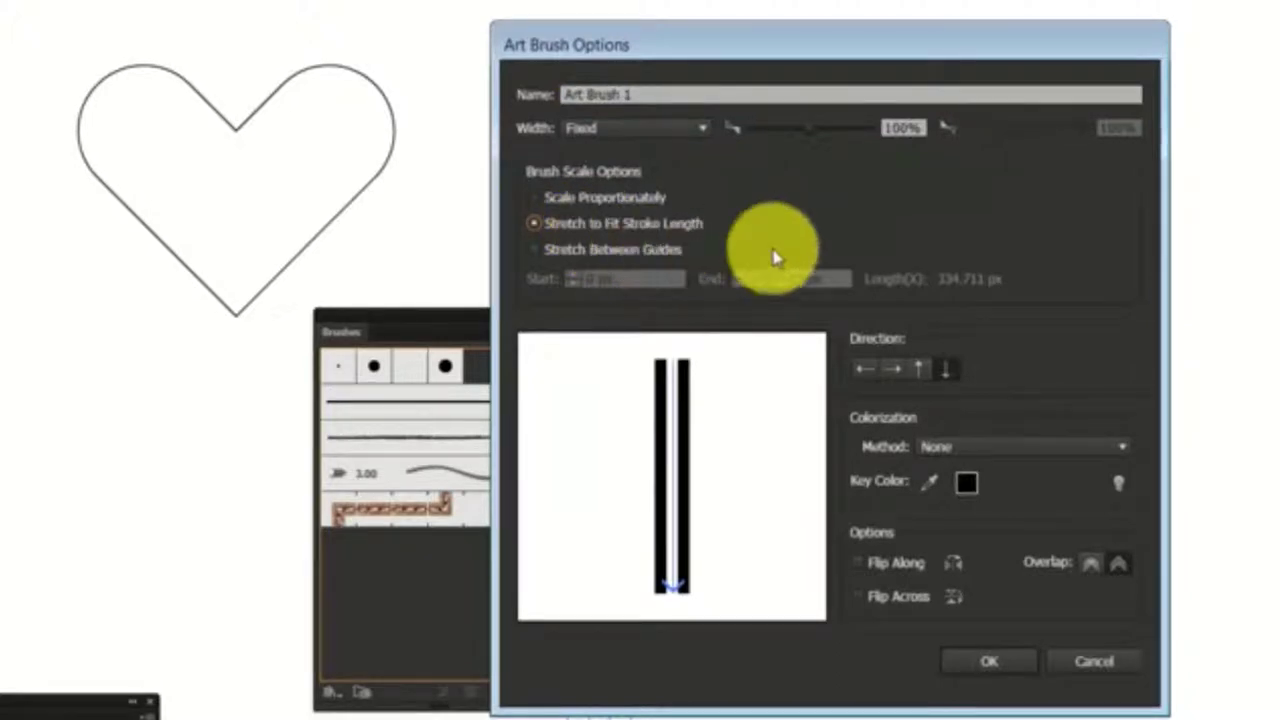
{"action": "left_click", "coordinate": [917, 368]}
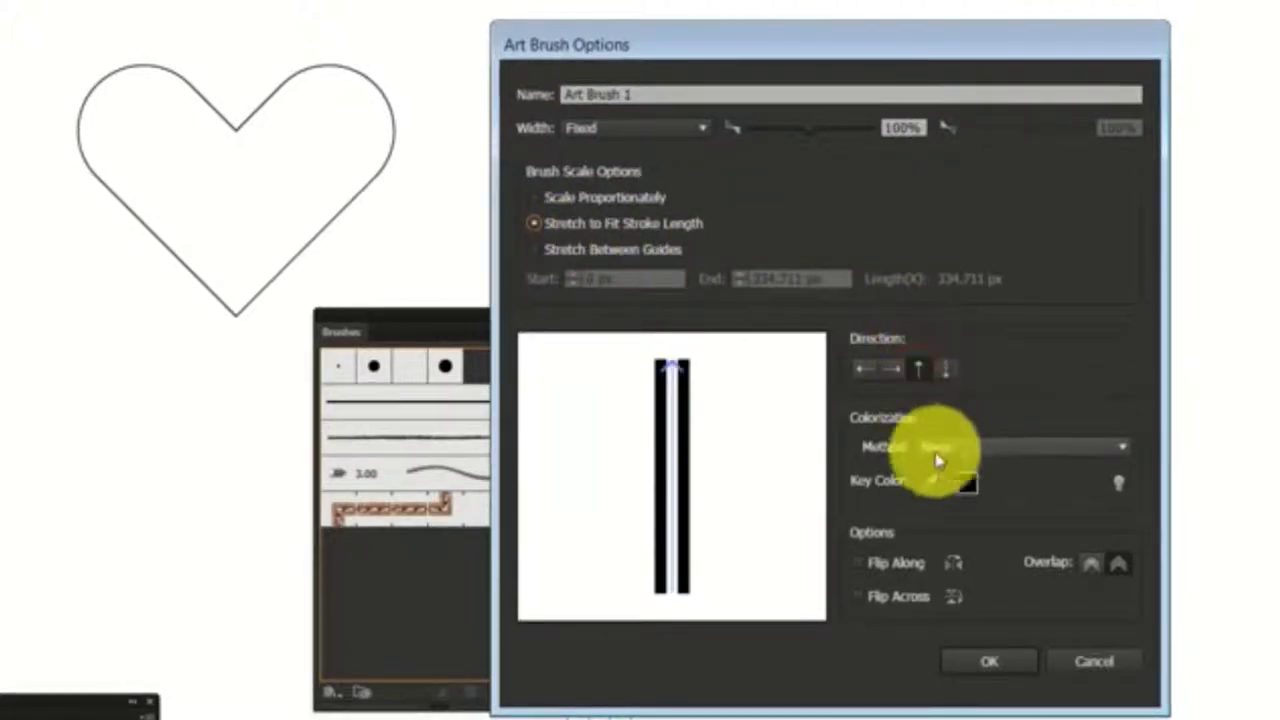
{"action": "left_click", "coordinate": [998, 662]}
- Delete the bar group, centre the heart, and apply the new double-bar art brush to it
{"action": "key", "text": "Delete"}
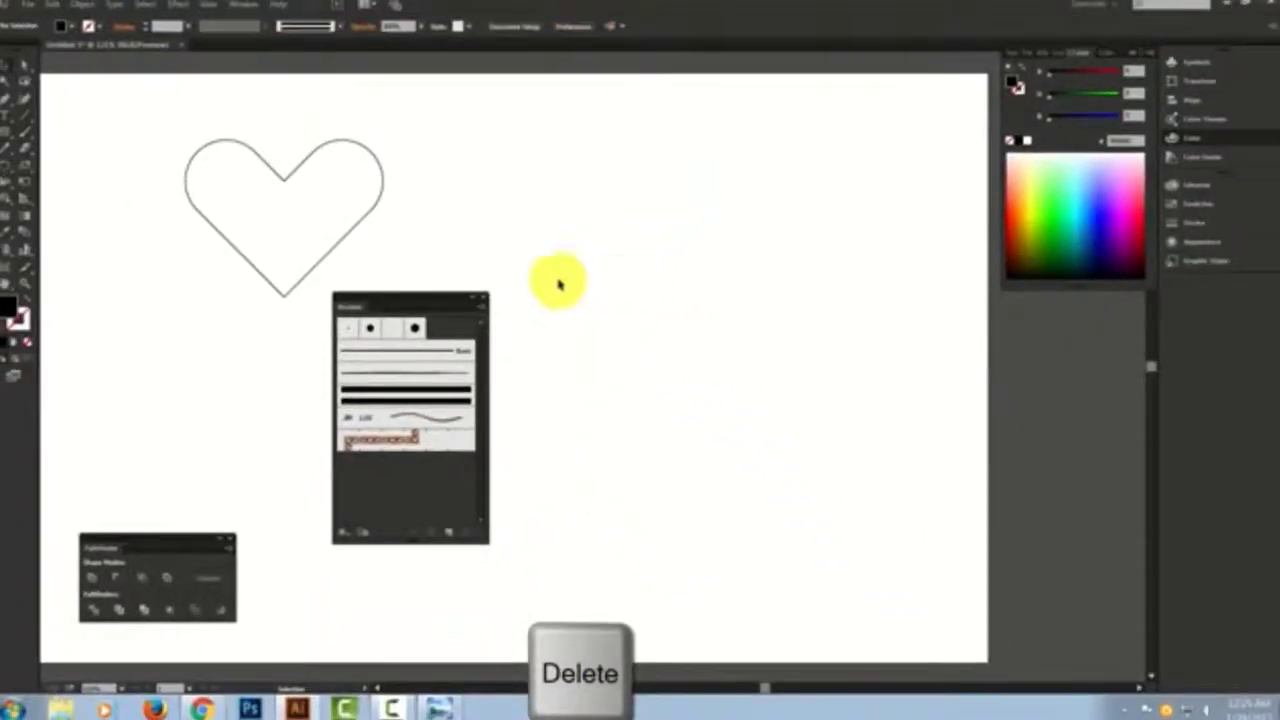
{"action": "left_click_drag", "start_coordinate": [446, 297], "coordinate": [836, 107]}
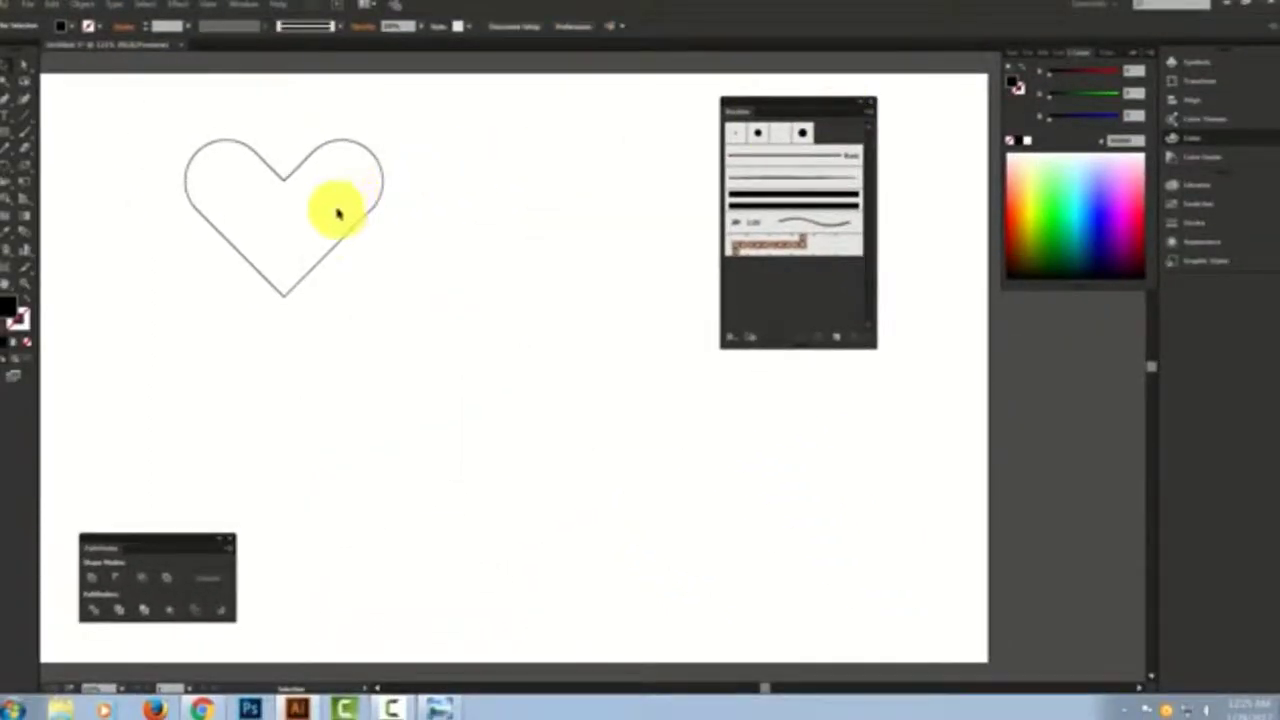
{"action": "left_click_drag", "start_coordinate": [345, 238], "coordinate": [549, 352]}
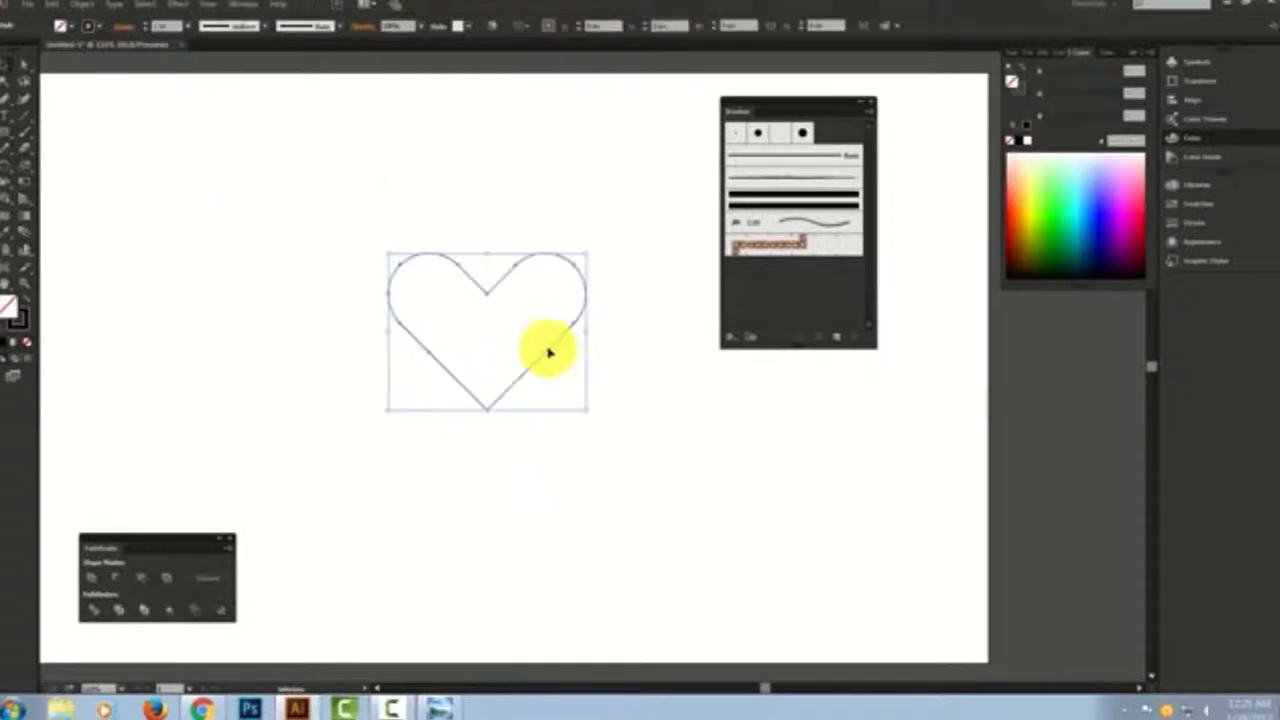
{"action": "left_click", "coordinate": [783, 195]}
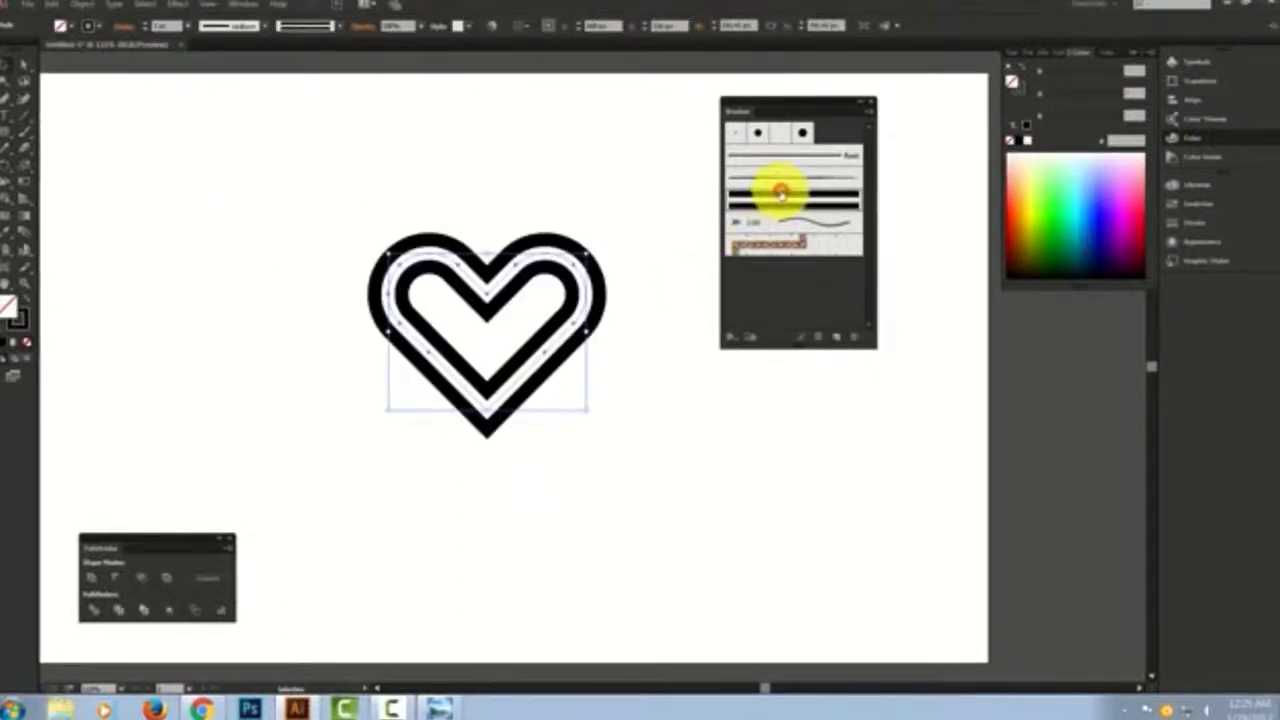
{"action": "left_click_drag", "start_coordinate": [363, 140], "coordinate": [488, 146]}
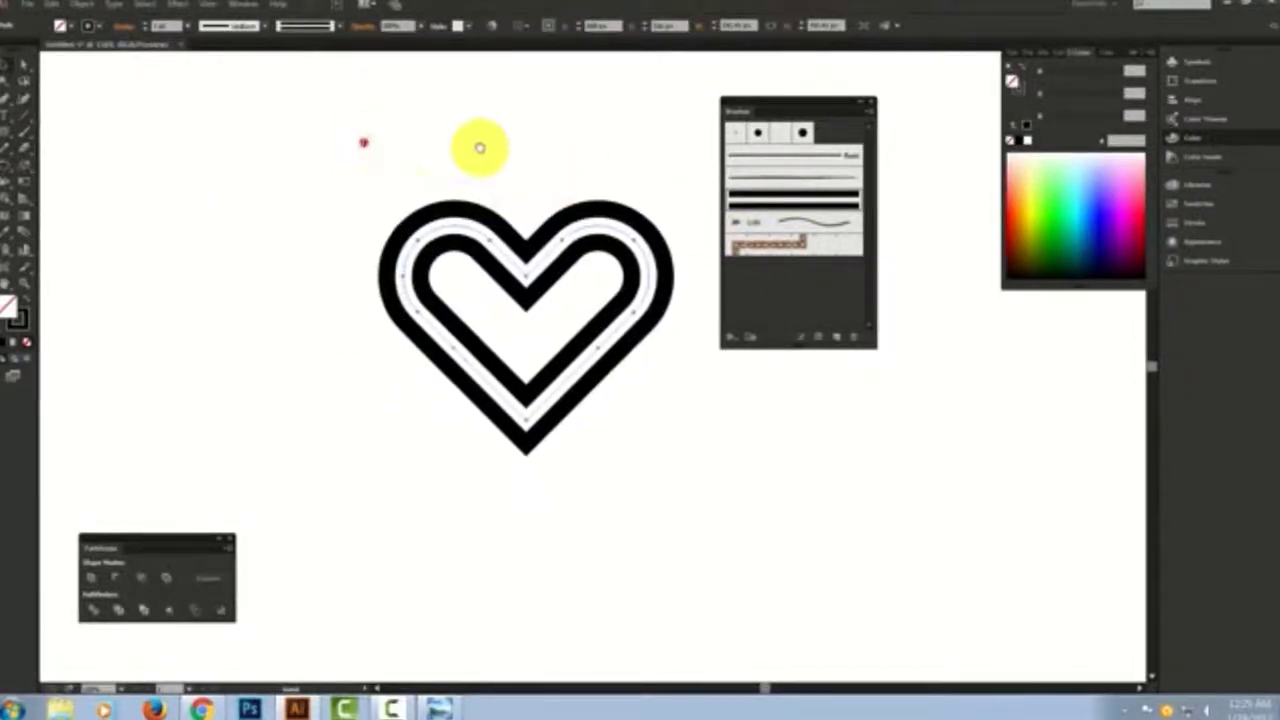
{"action": "left_click_drag", "start_coordinate": [812, 105], "coordinate": [919, 100]}
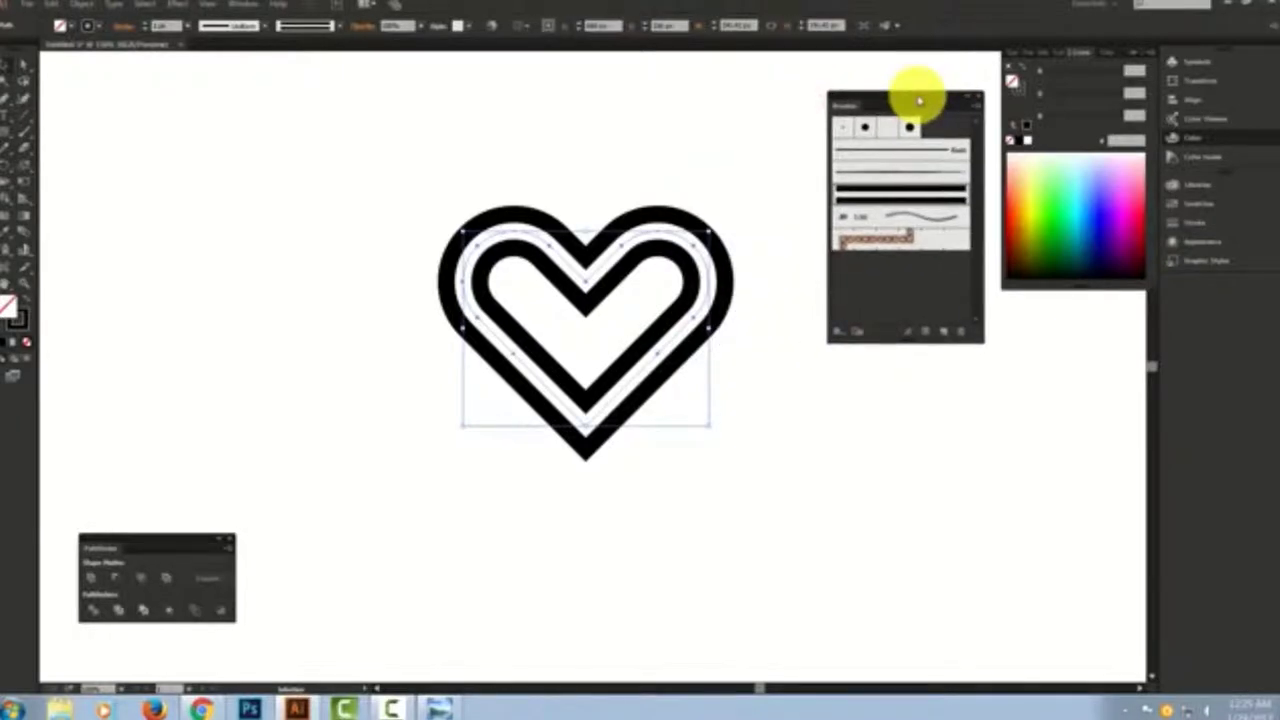
{"action": "left_click", "coordinate": [219, 190]}
- Draw a diagonal line from the heart's notch down-left and give it the double-bar brush
{"action": "left_click", "coordinate": [16, 112]}
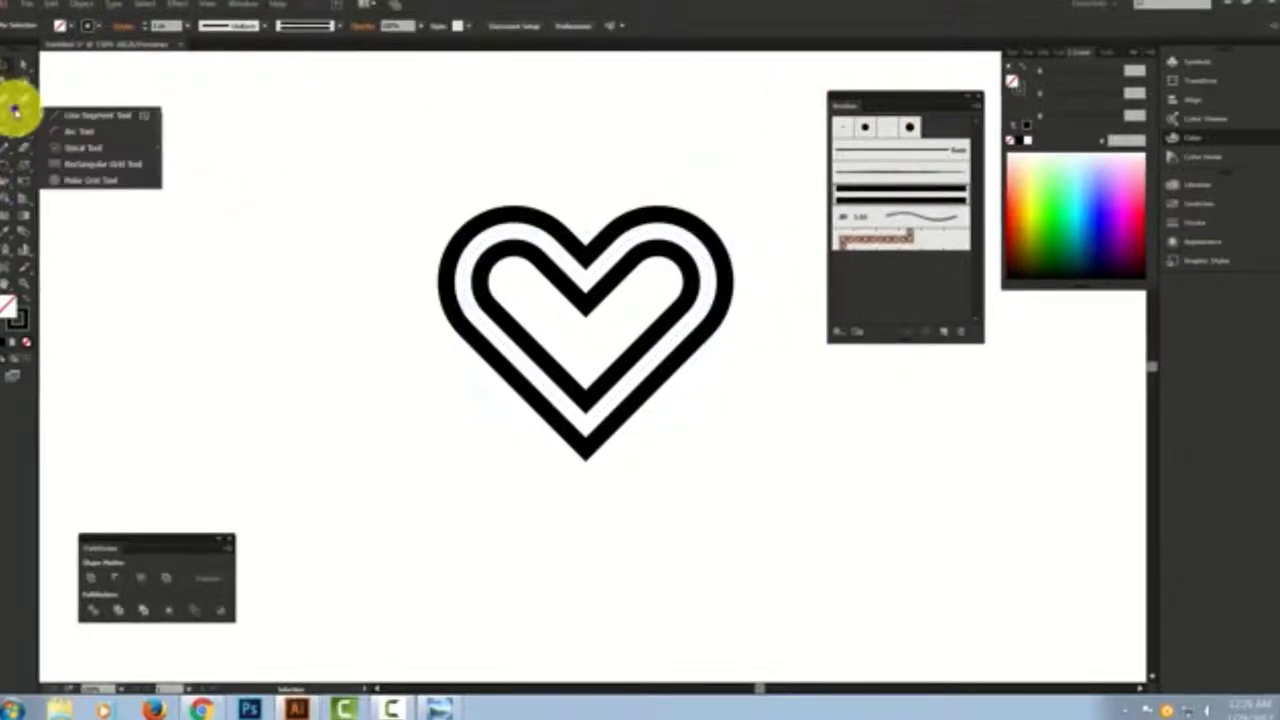
{"action": "left_click", "coordinate": [94, 116]}
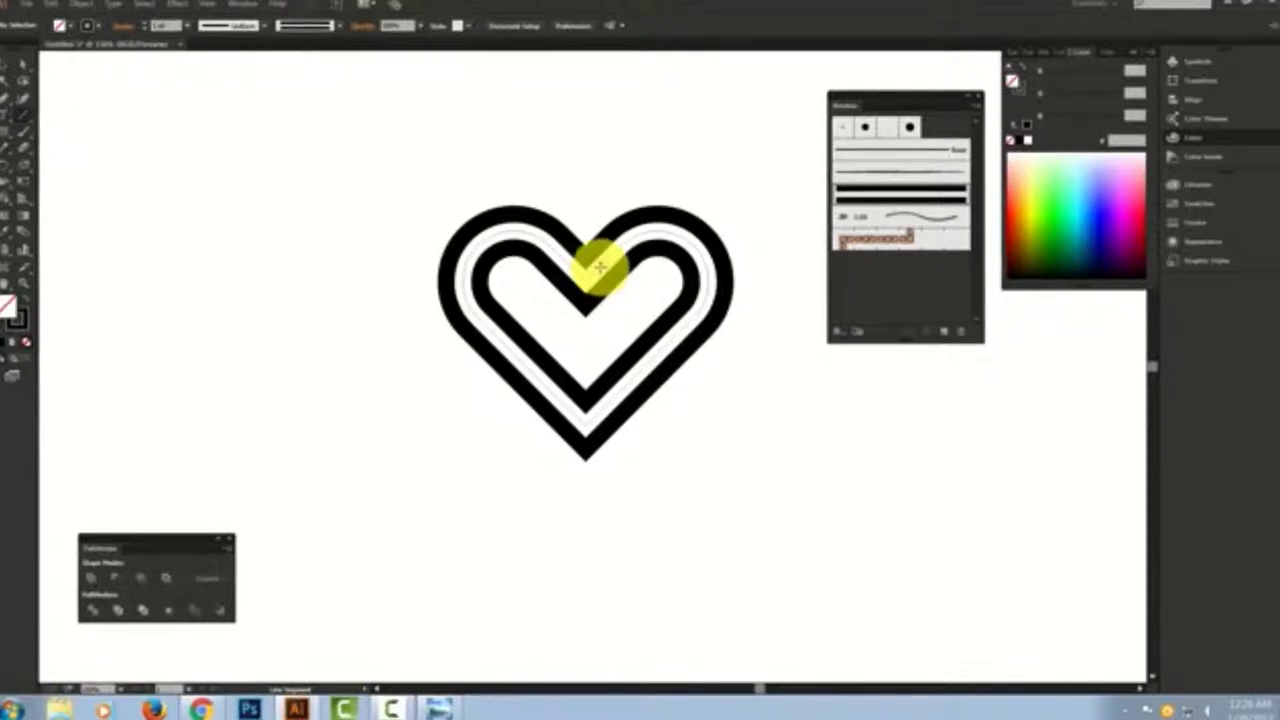
{"action": "left_click_drag", "start_coordinate": [599, 266], "coordinate": [443, 422]}
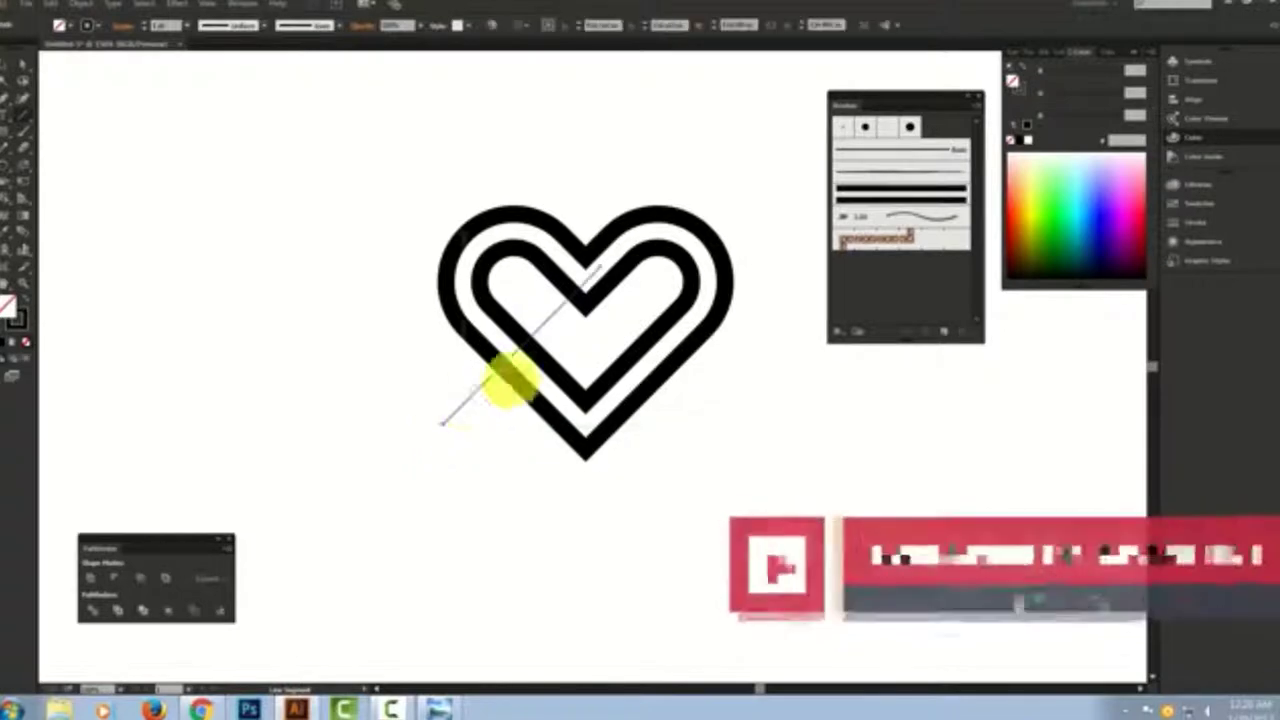
{"action": "left_click", "coordinate": [883, 193]}
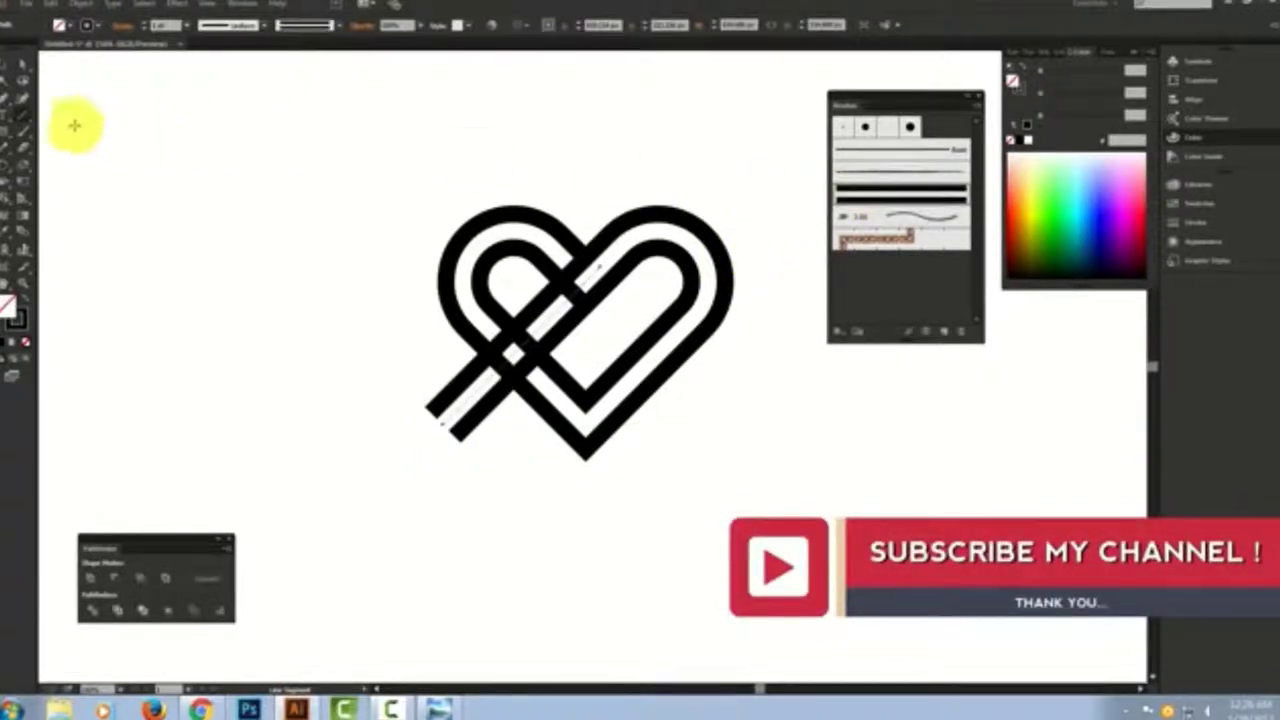
- Draw a second diagonal line down-right with the double-bar brush, then select all the heart's paths
{"action": "left_click", "coordinate": [23, 114]}
{"action": "left_click", "coordinate": [69, 116]}
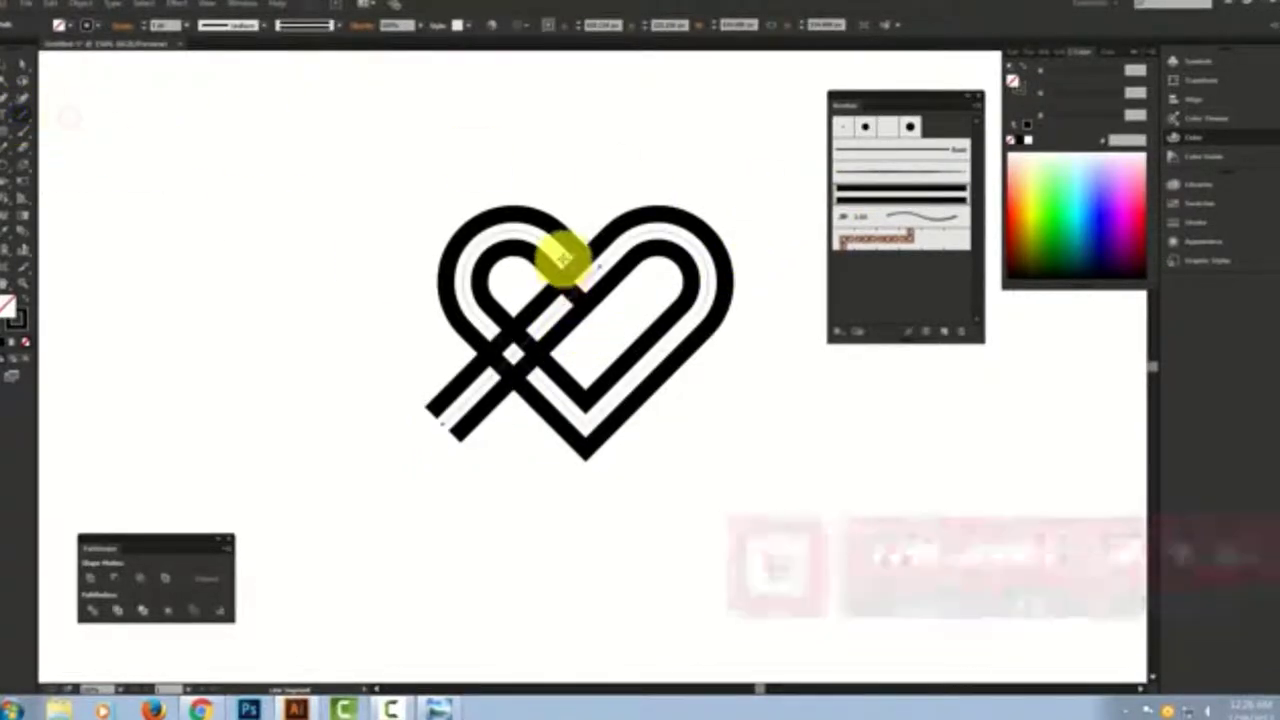
{"action": "left_click_drag", "start_coordinate": [562, 257], "coordinate": [694, 380]}
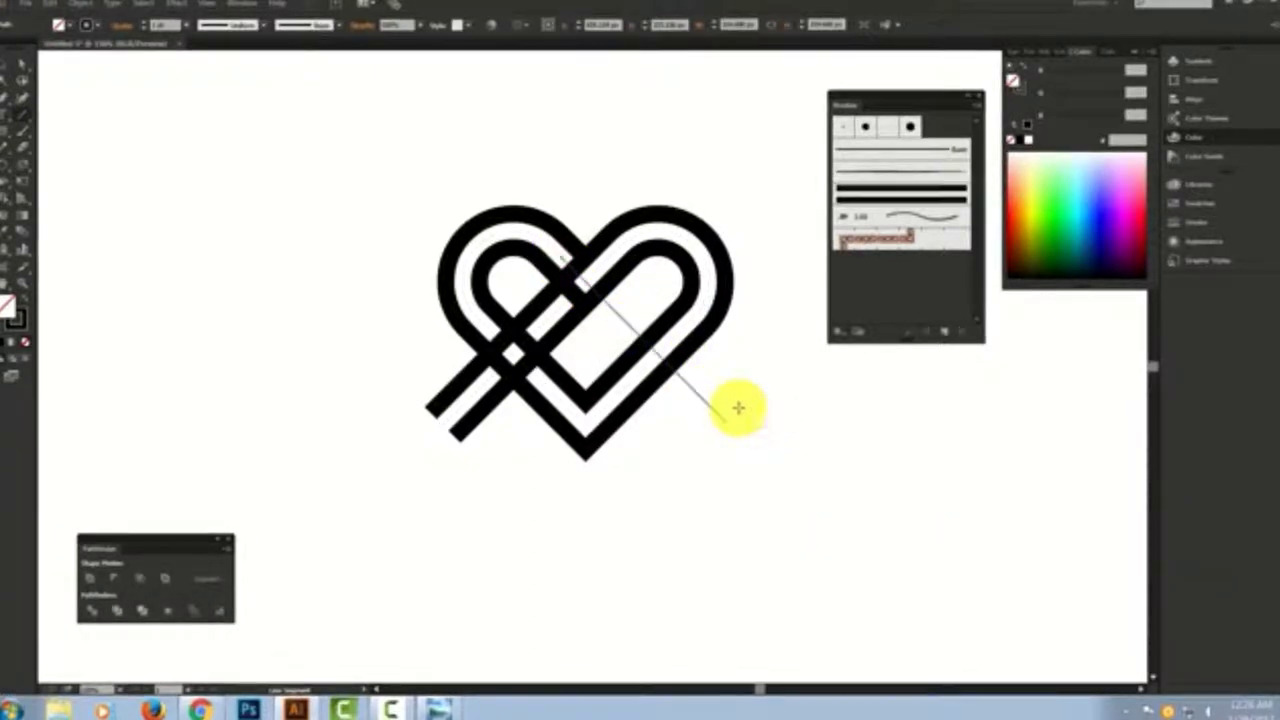
{"action": "left_click_drag", "start_coordinate": [737, 408], "coordinate": [728, 422]}
{"action": "left_click", "coordinate": [871, 198]}
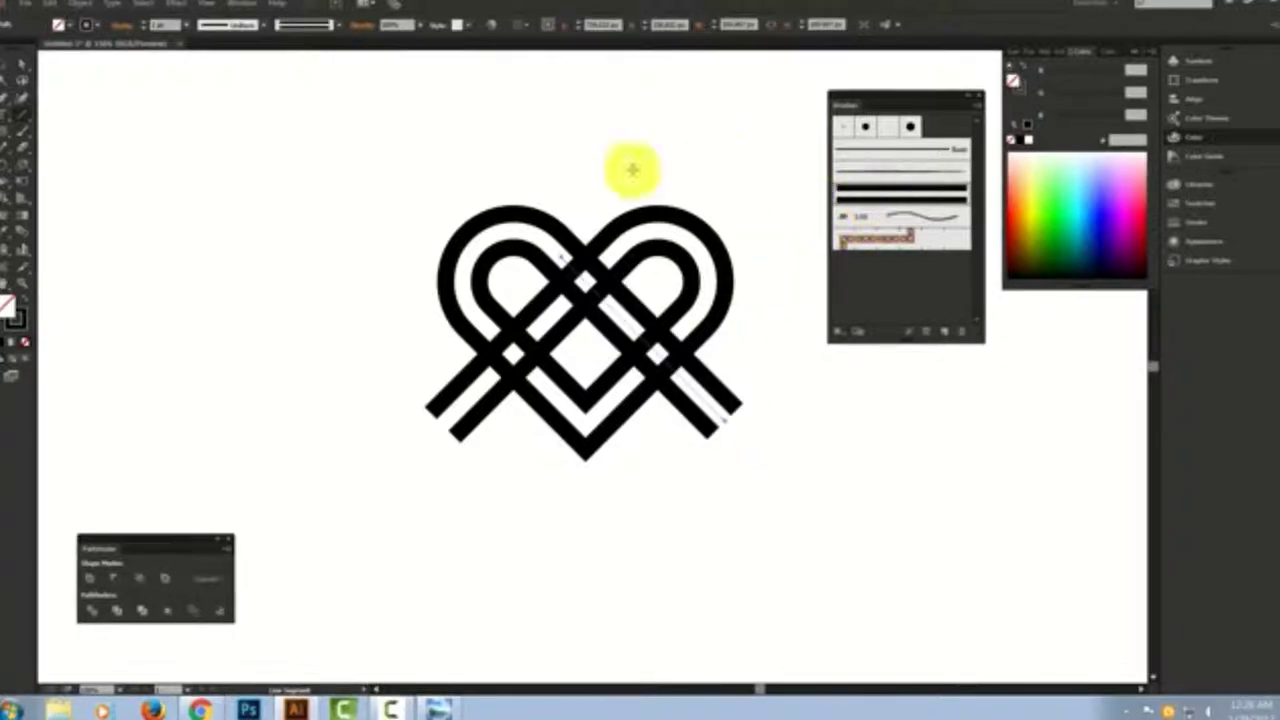
{"action": "left_click", "coordinate": [357, 180]}
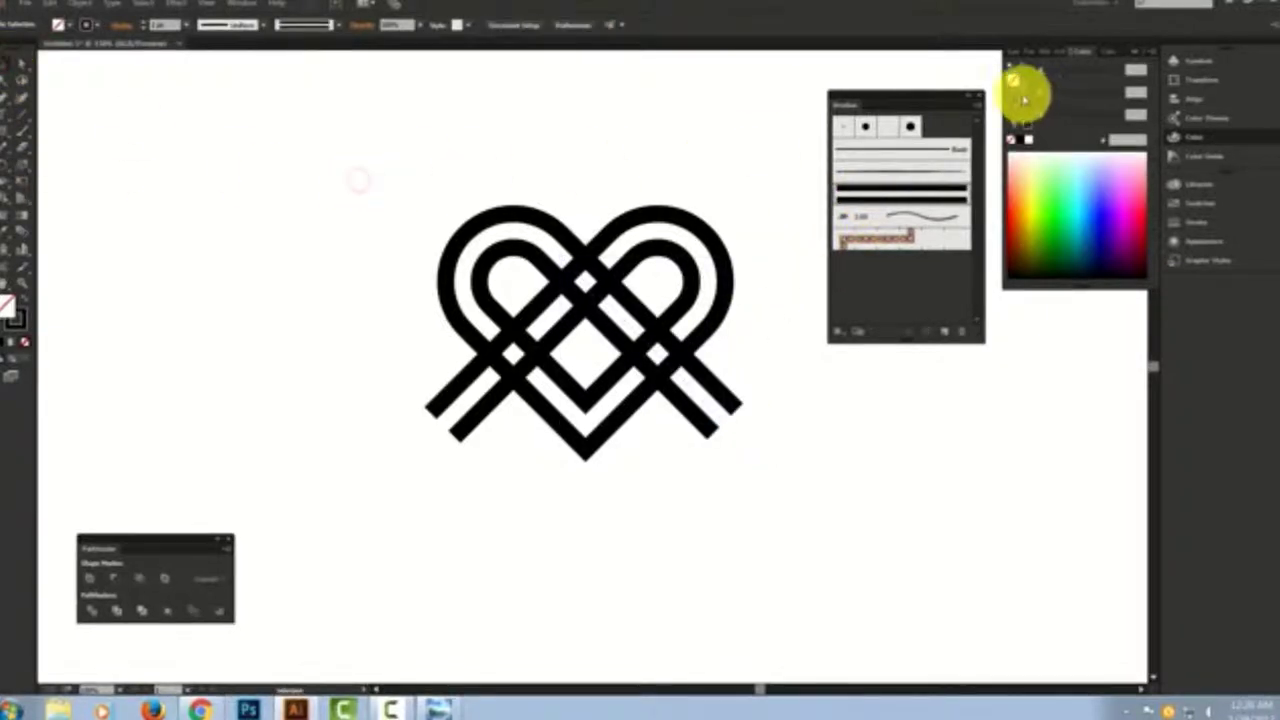
{"action": "left_click", "coordinate": [978, 94]}
{"action": "left_click_drag", "start_coordinate": [807, 208], "coordinate": [733, 209]}
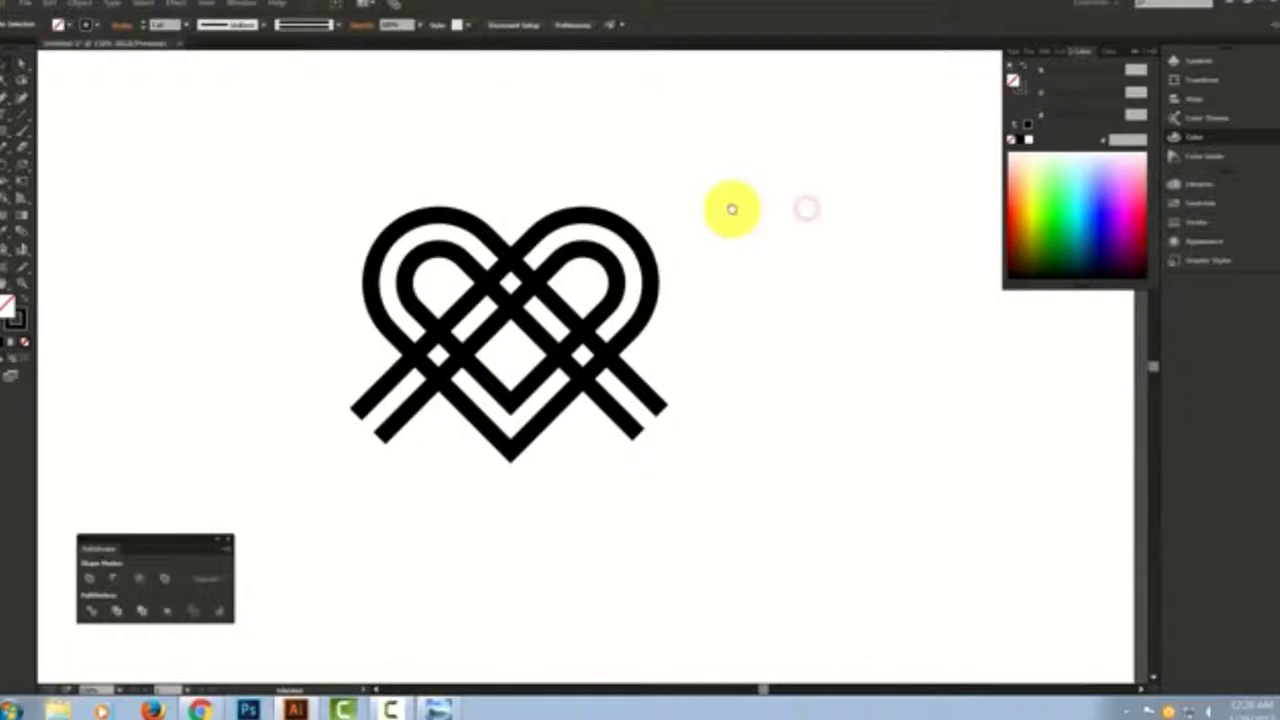
{"action": "left_click_drag", "start_coordinate": [208, 166], "coordinate": [852, 528]}
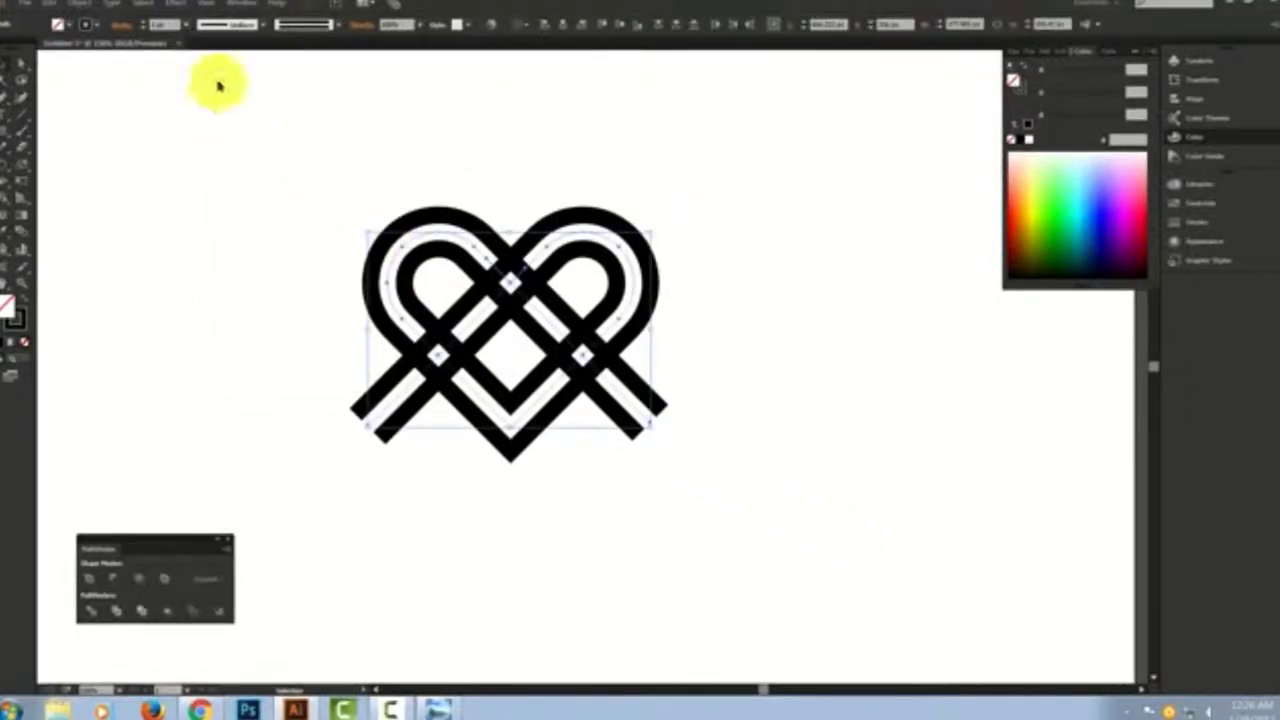
- Expand the heart's strokes into solid black shapes with Object > Expand Appearance, then zoom in
{"action": "left_click", "coordinate": [82, 4]}
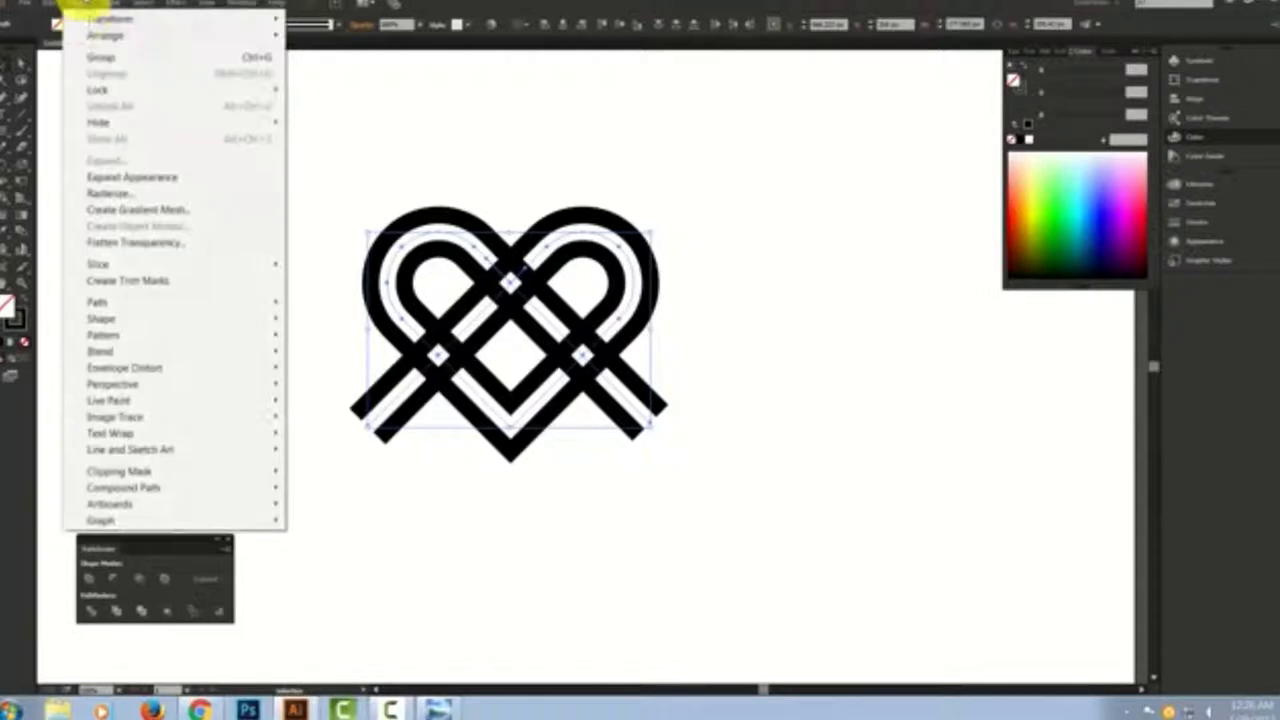
{"action": "left_click", "coordinate": [155, 178]}
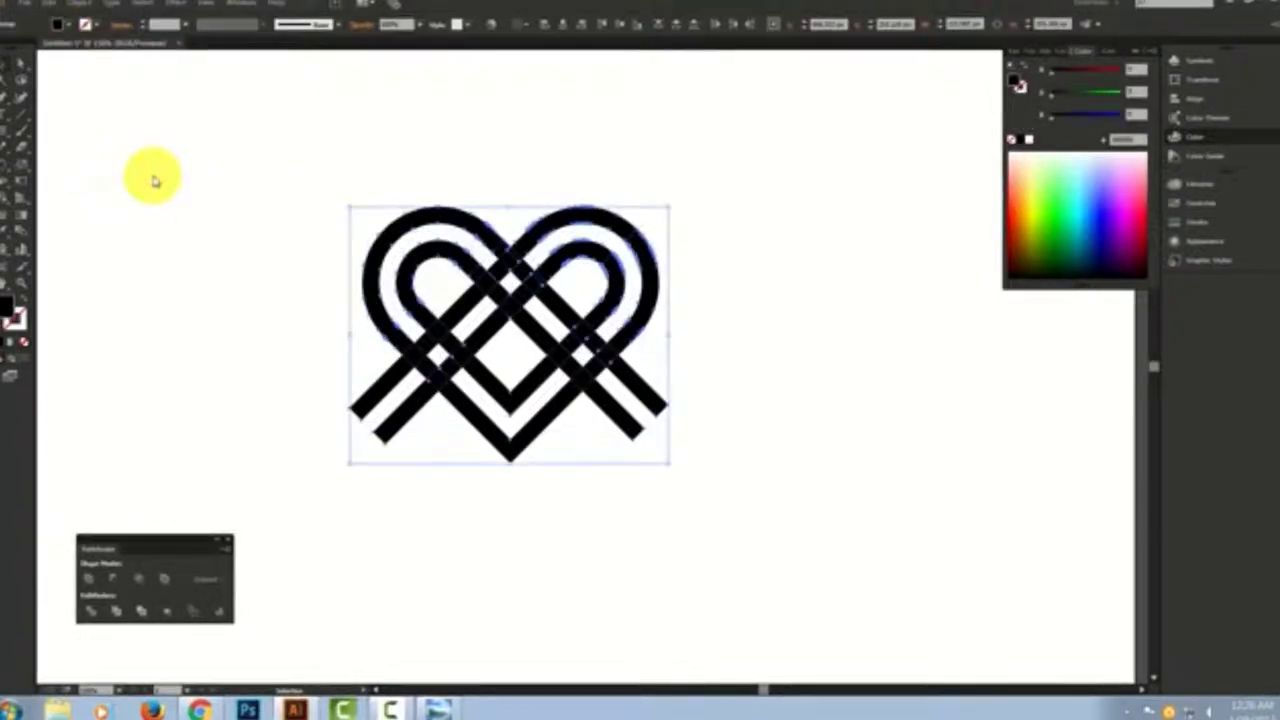
{"action": "key", "text": "ctrl+plus"}
{"action": "mouse_move", "coordinate": [100, 169]}
{"action": "left_mouse_down"}
{"action": "mouse_move", "coordinate": [210, 195]}
{"action": "mouse_move", "coordinate": [125, 200]}
{"action": "left_mouse_up"}
{"action": "key", "text": "ctrl+plus"}
- Select the whole expanded heart and move the Pathfinder panel off the artwork
{"action": "key", "text": "ctrl+a"}
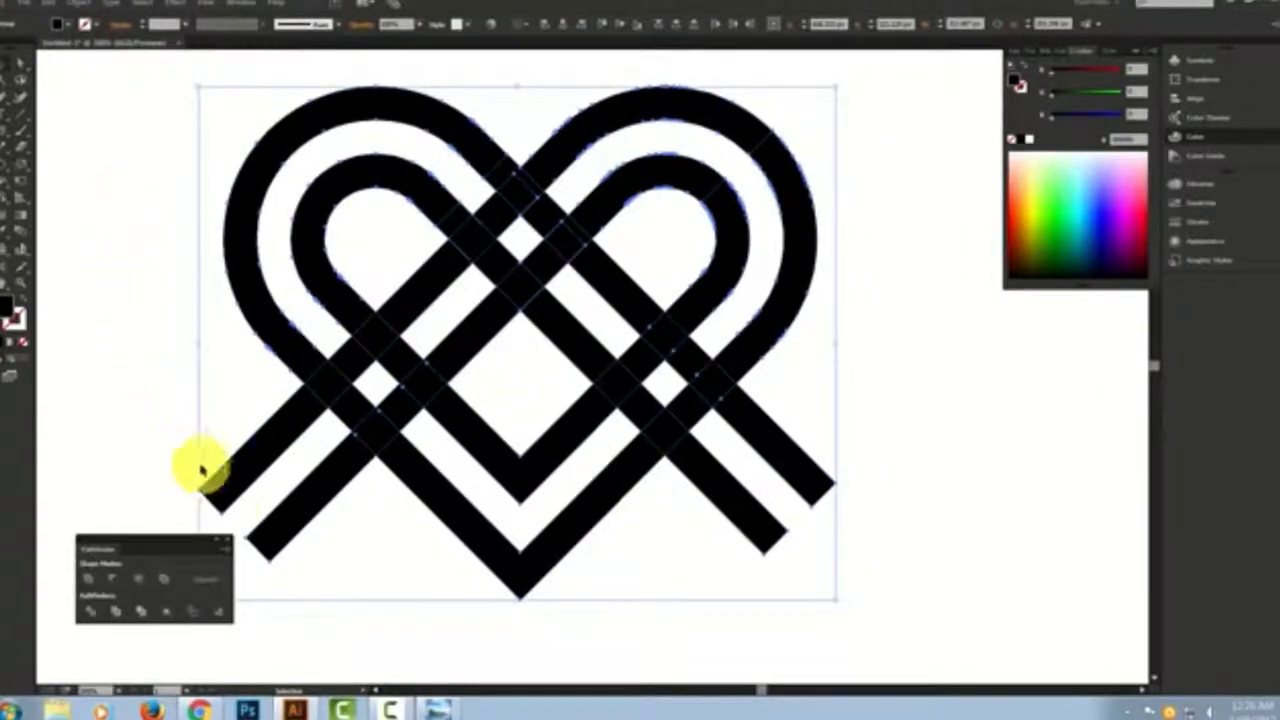
{"action": "left_click_drag", "start_coordinate": [150, 542], "coordinate": [114, 562]}
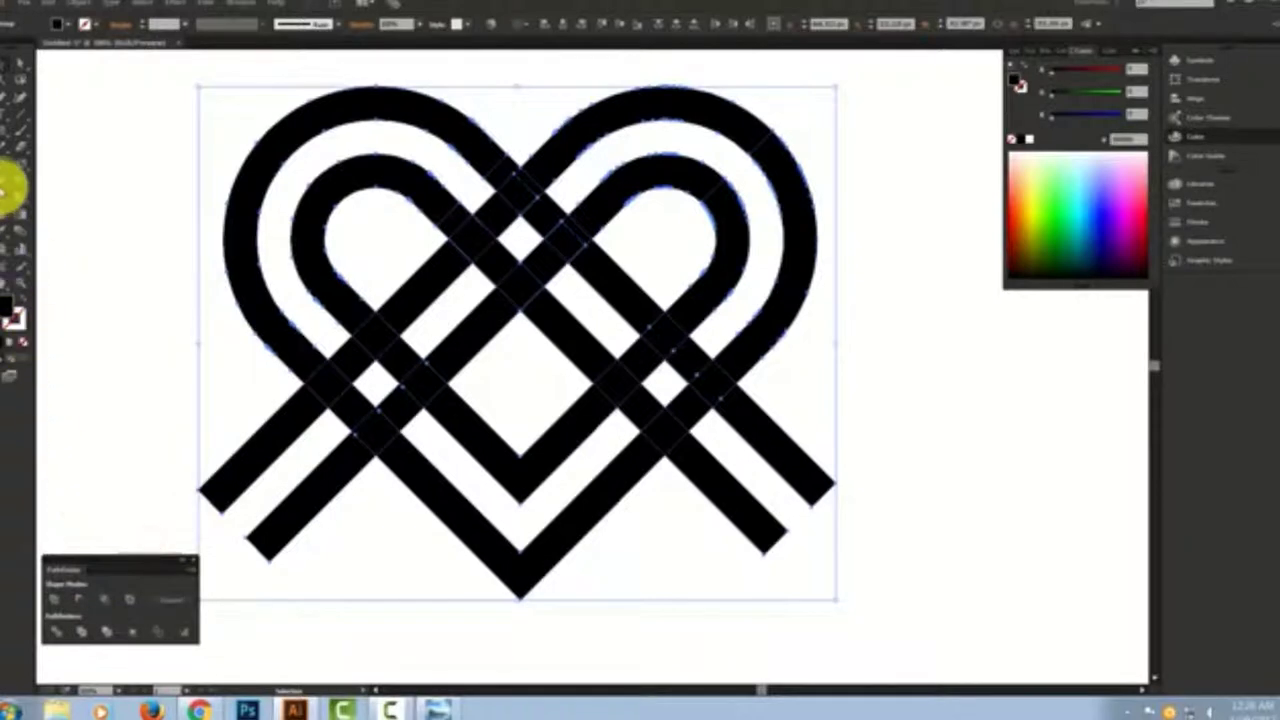
{"action": "left_click_drag", "start_coordinate": [8, 195], "coordinate": [87, 197]}
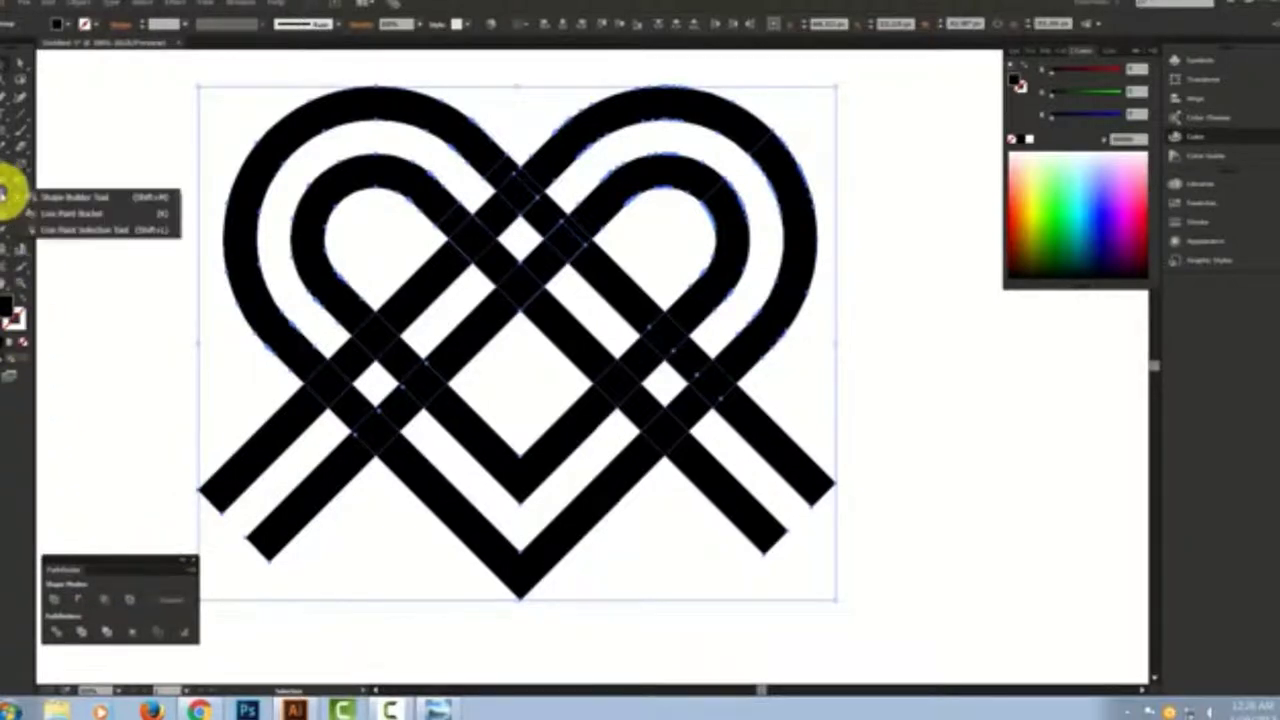
- With the Shape Builder, delete overlapping band segments at the centre crossing and right arc
{"action": "left_click", "coordinate": [87, 197]}
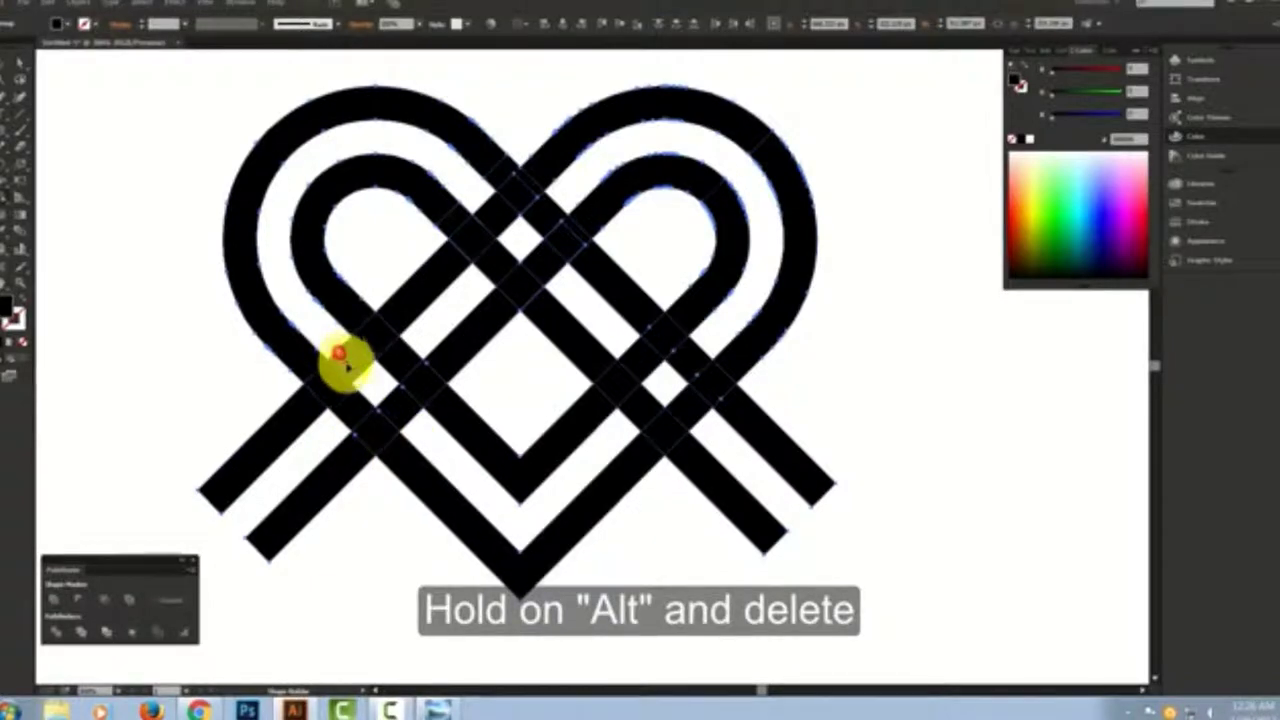
{"action": "left_click_drag", "start_coordinate": [340, 358], "coordinate": [643, 372]}
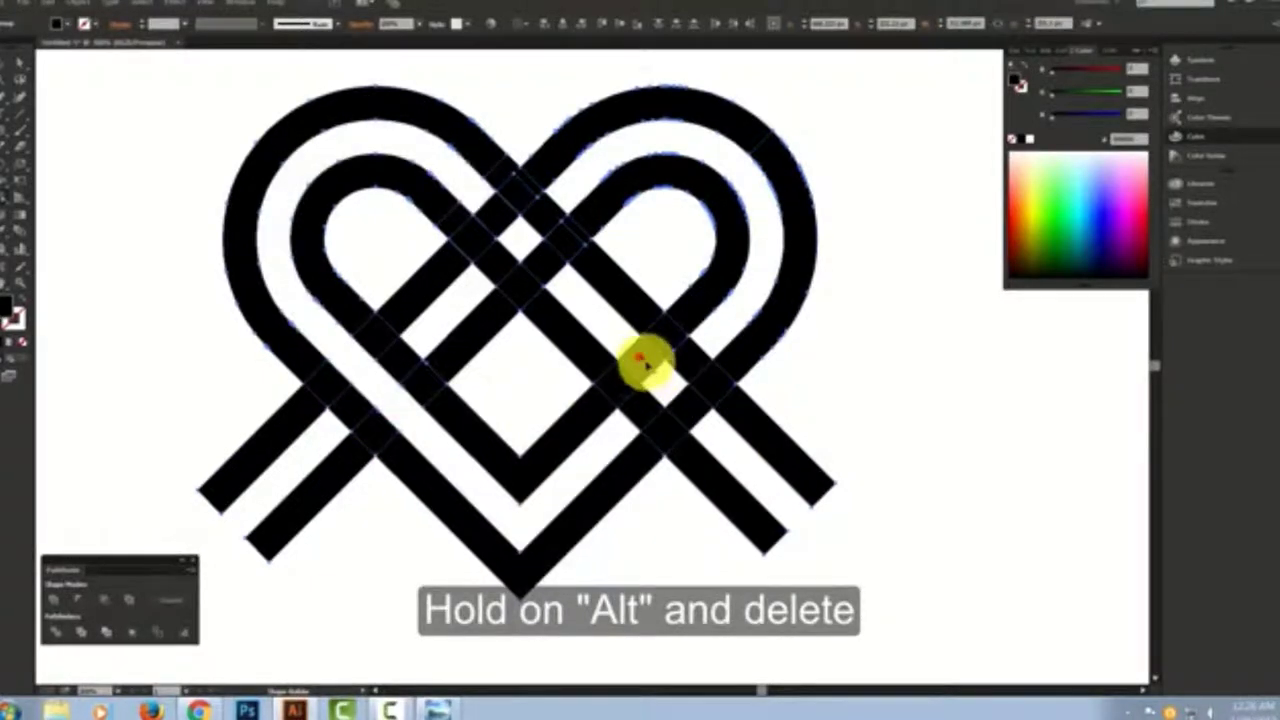
{"action": "left_click", "coordinate": [545, 210], "text": "alt"}
{"action": "left_click", "coordinate": [503, 257], "text": "alt"}
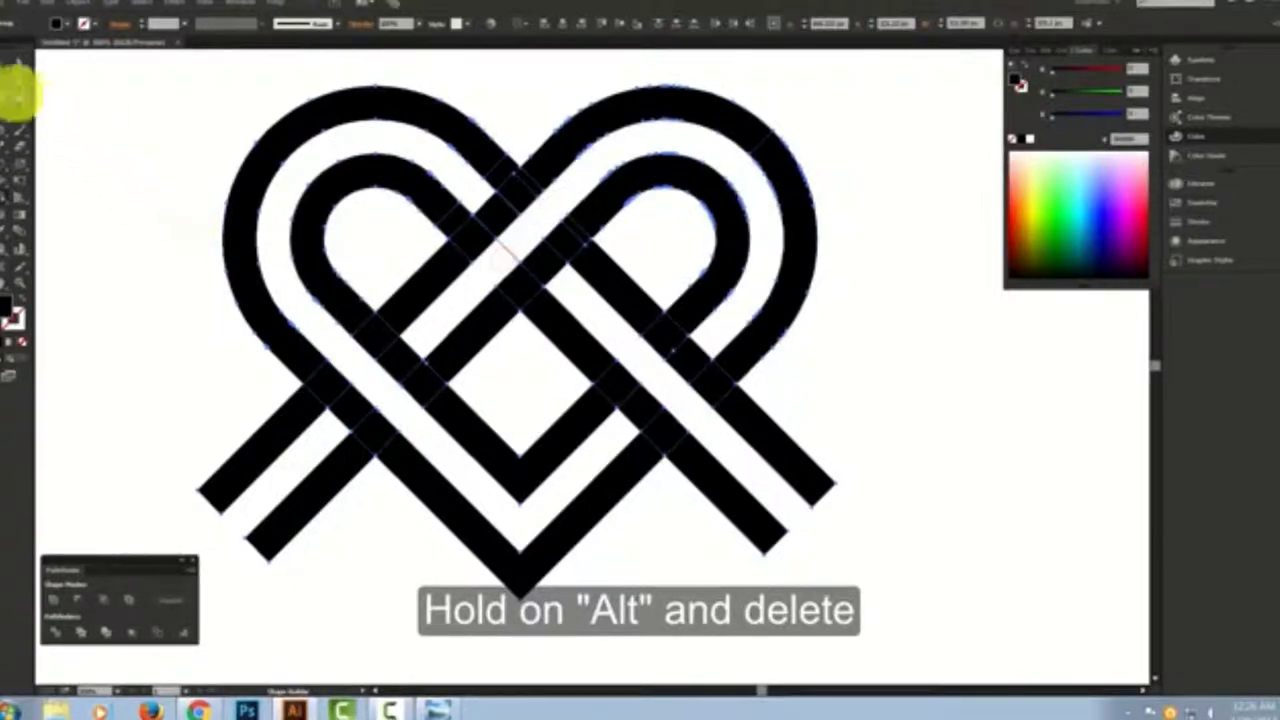
{"action": "left_click", "coordinate": [507, 248], "text": "alt"}
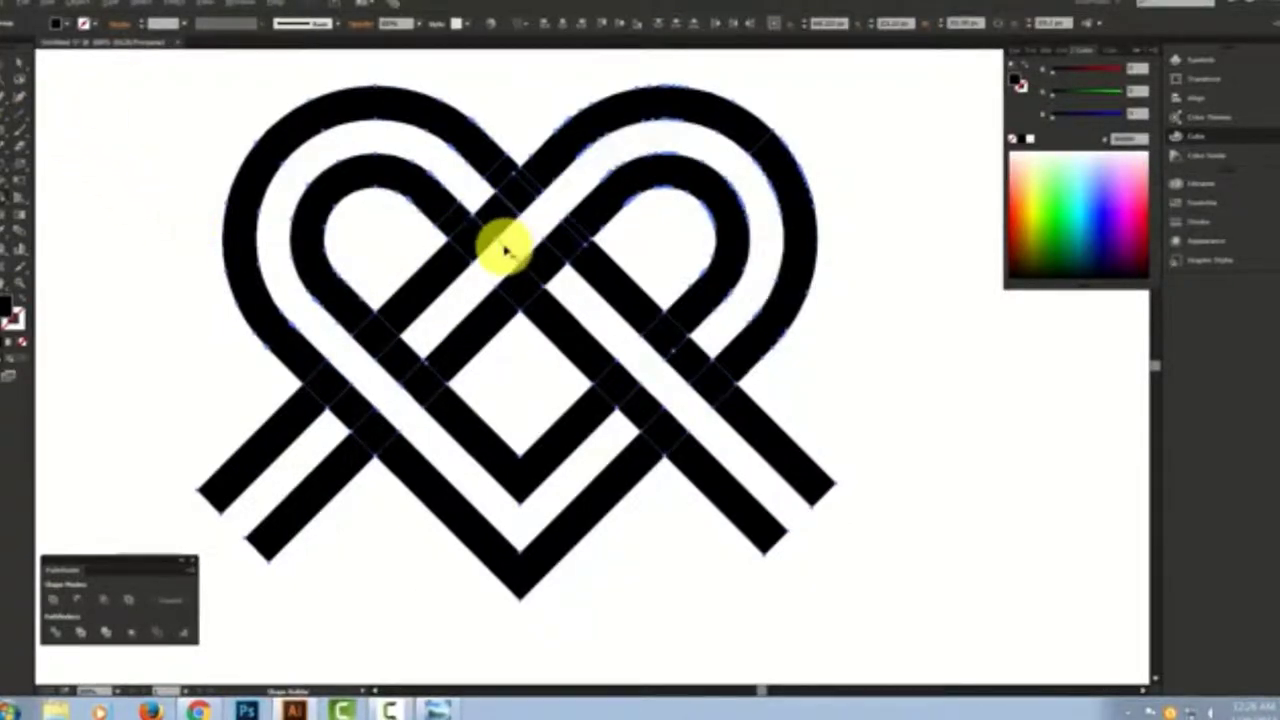
- Return to the Selection tool, deselect, and fit the artboard to check the weave
{"action": "left_click", "coordinate": [10, 62]}
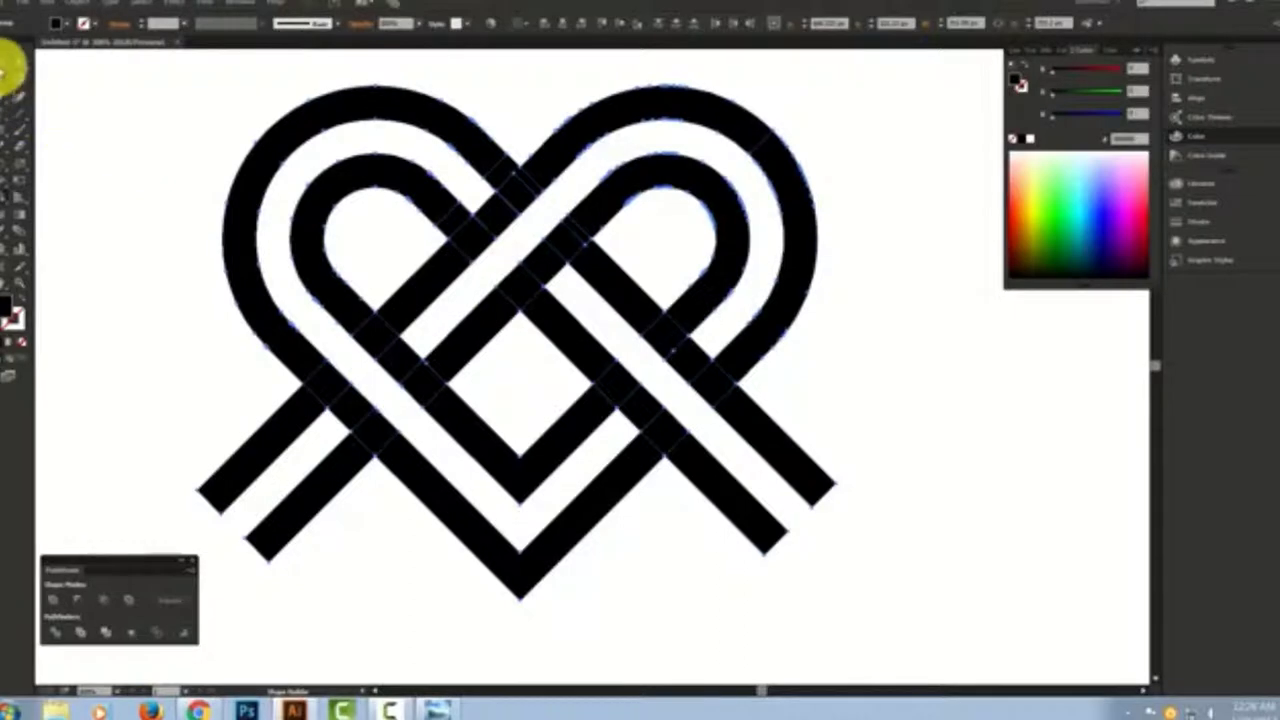
{"action": "left_click", "coordinate": [82, 188]}
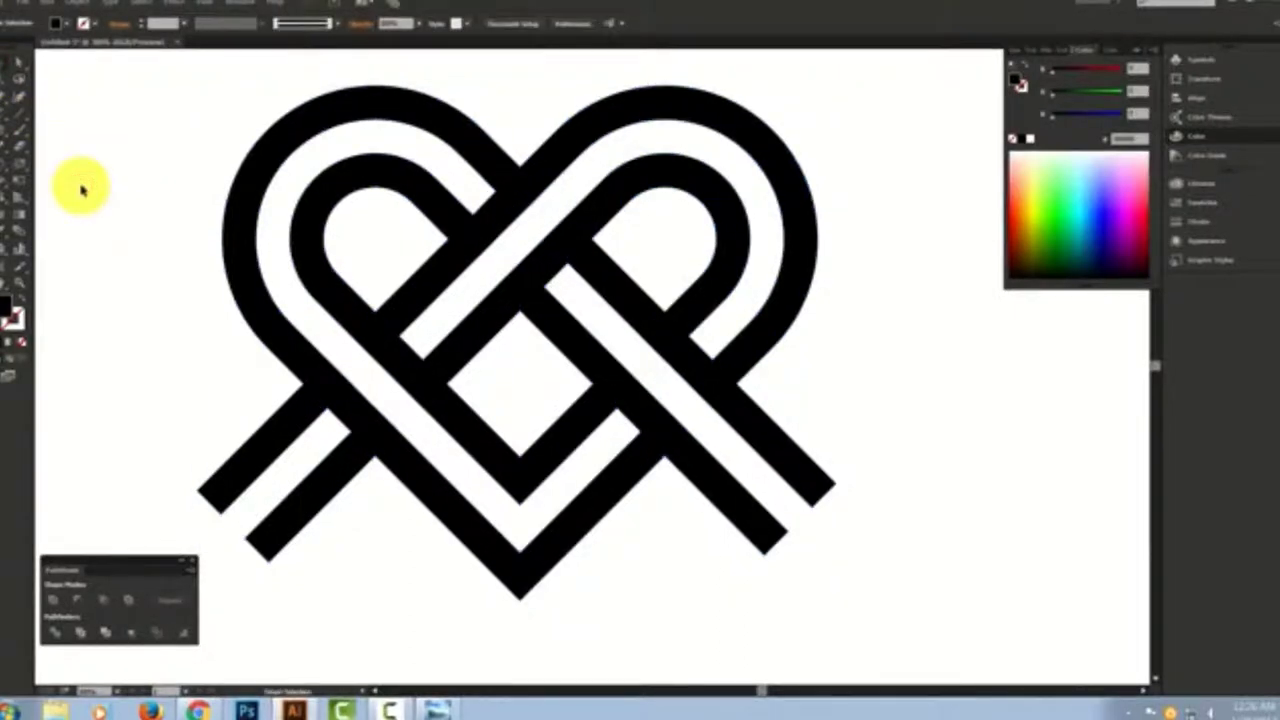
{"action": "key", "text": "ctrl+0"}
- Unite all the heart pieces into one shape with the Pathfinder panel
{"action": "left_click_drag", "start_coordinate": [366, 206], "coordinate": [812, 552]}
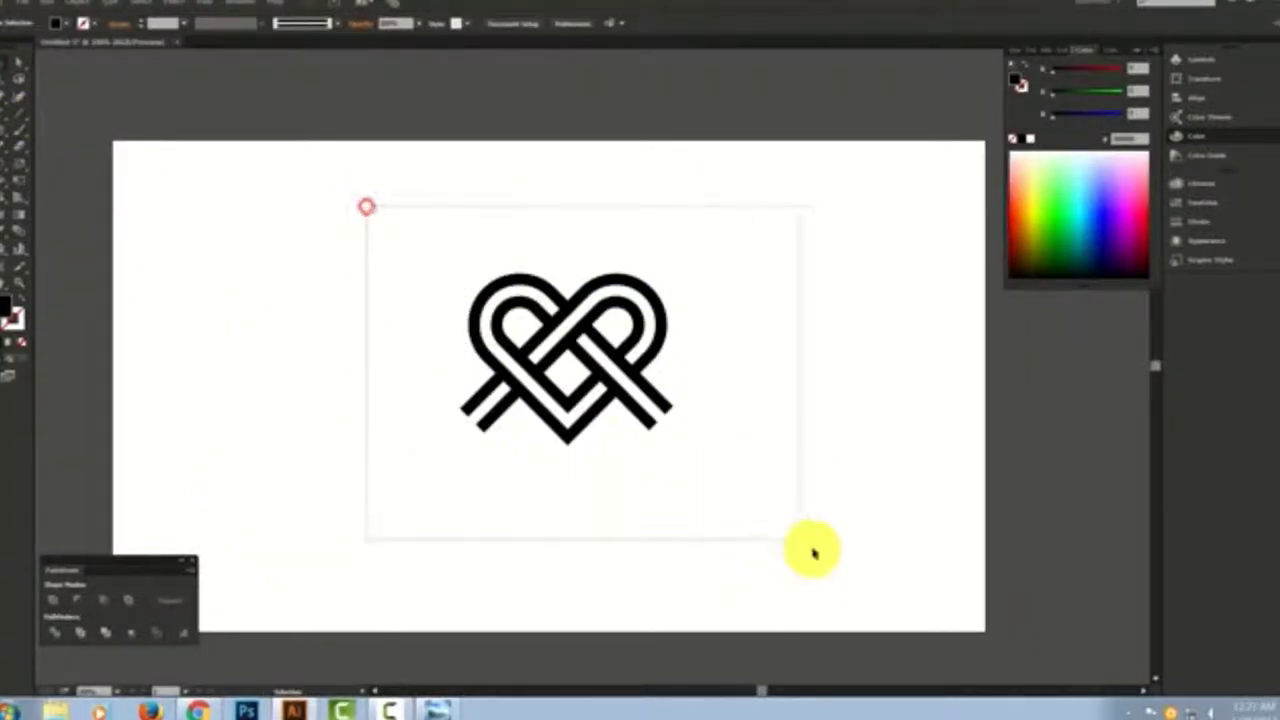
{"action": "left_click_drag", "start_coordinate": [137, 563], "coordinate": [354, 322]}
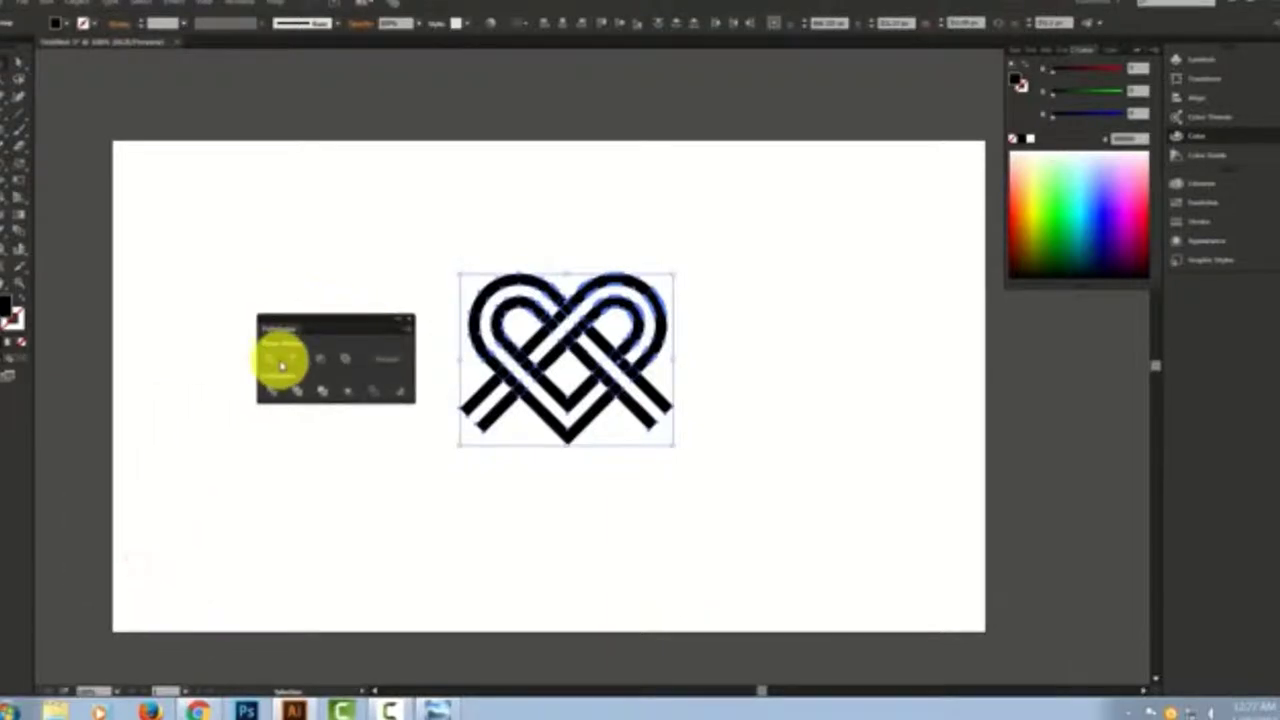
{"action": "left_click", "coordinate": [273, 360]}
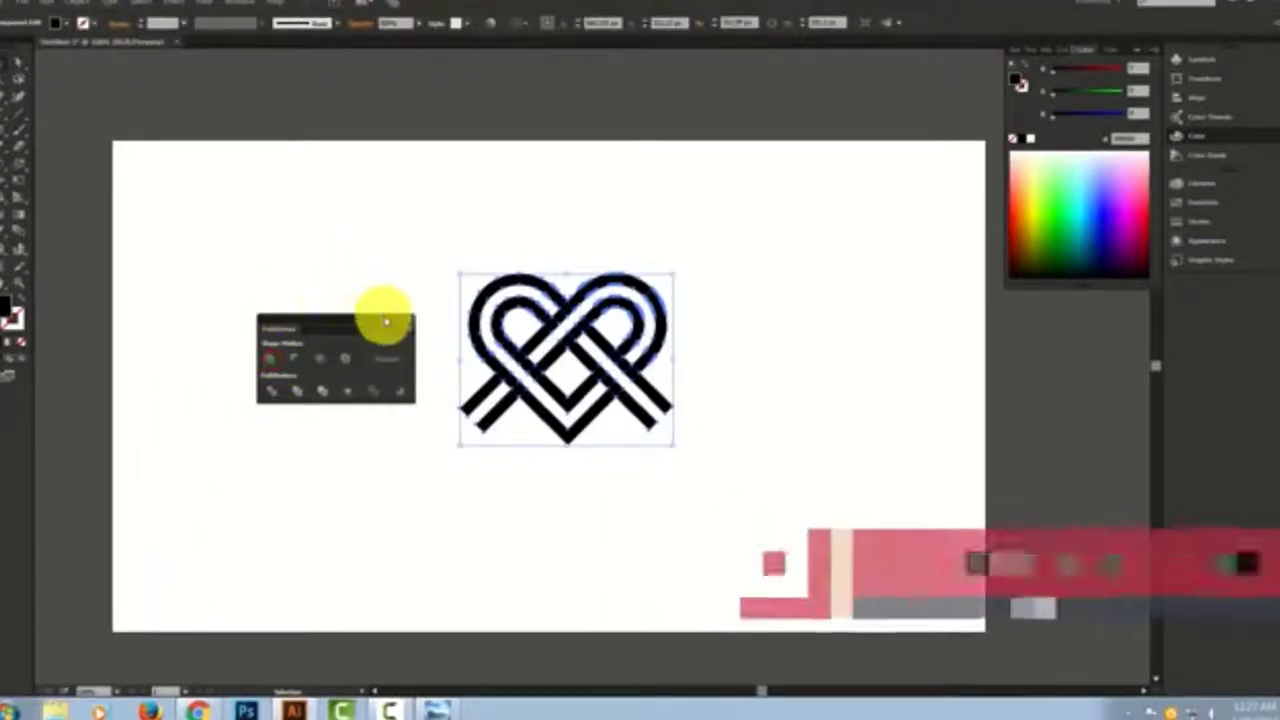
{"action": "left_click_drag", "start_coordinate": [380, 320], "coordinate": [155, 552]}
{"action": "left_click", "coordinate": [240, 460]}
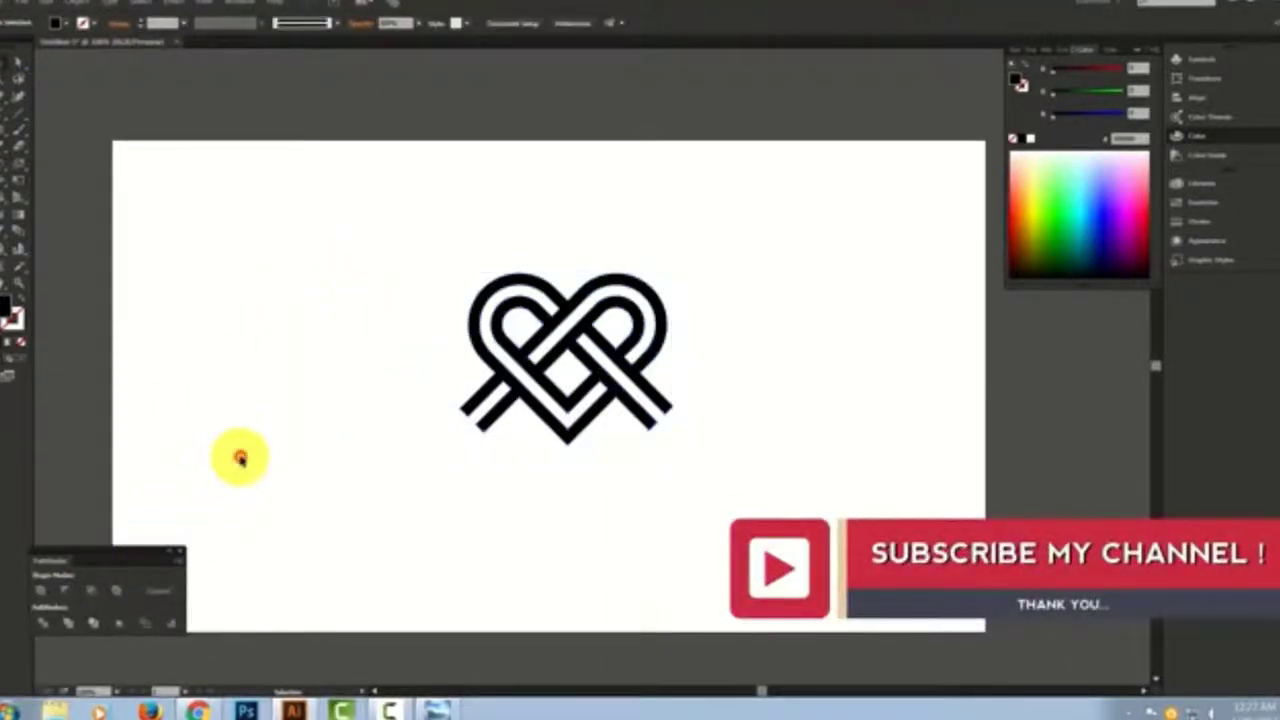
- Fill the united heart red-orange from the Color panel spectrum
{"action": "left_click", "coordinate": [595, 325]}
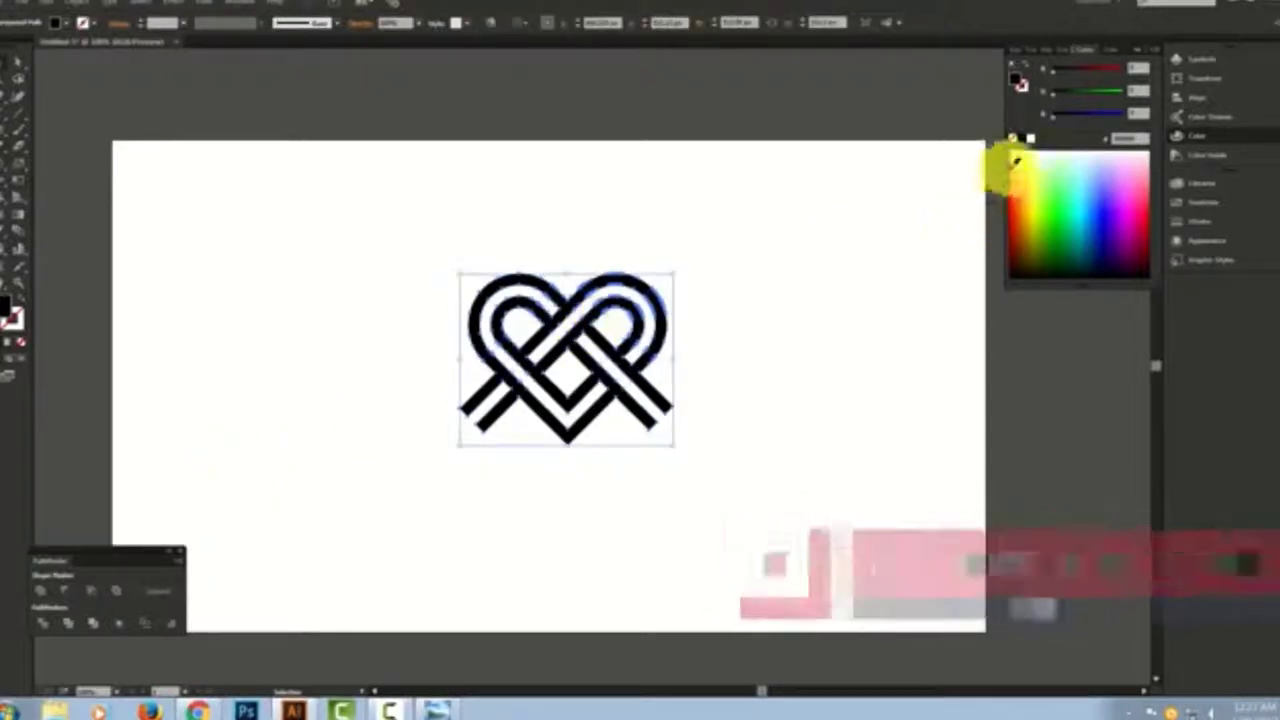
{"action": "left_click", "coordinate": [1035, 203]}
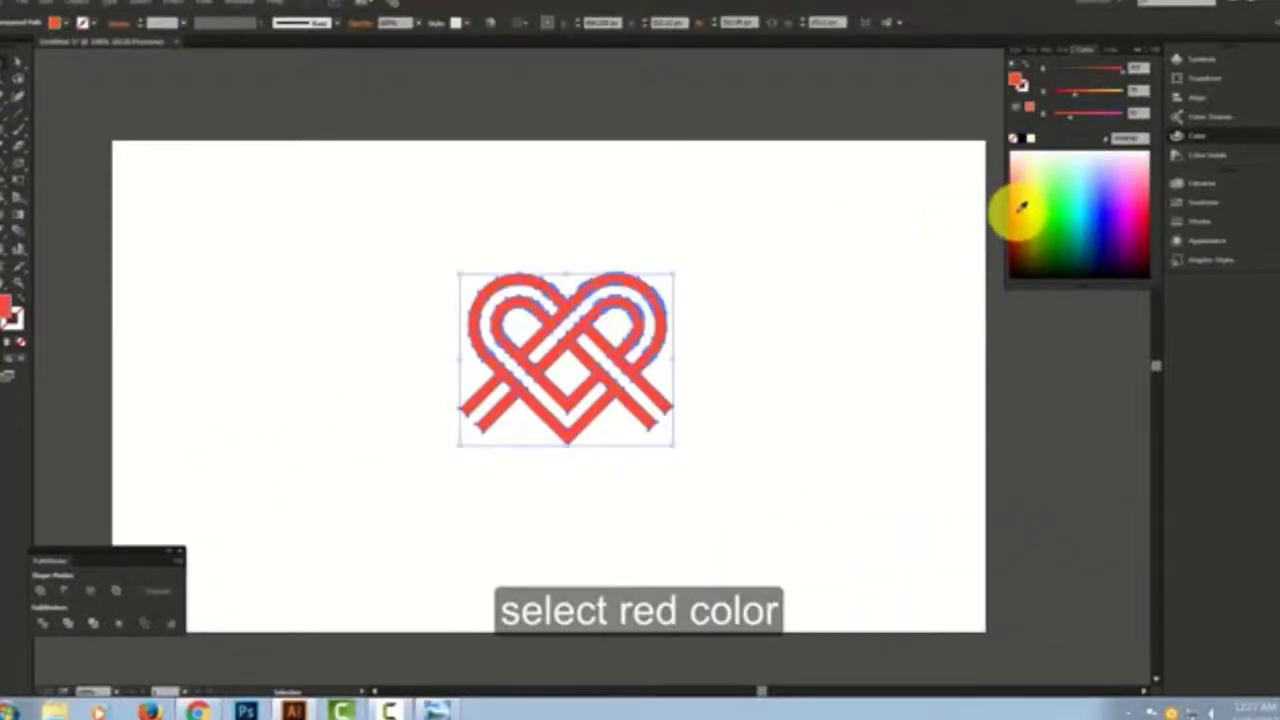
{"action": "left_click", "coordinate": [1015, 210]}
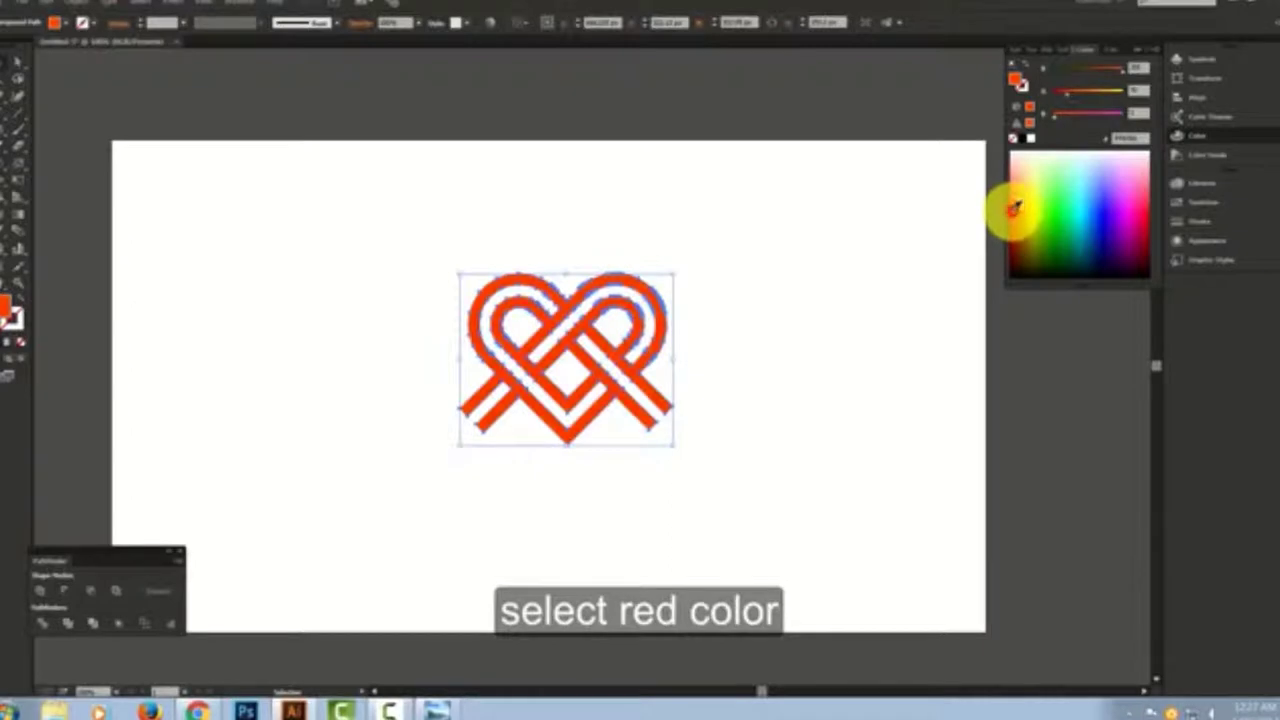
{"action": "left_click", "coordinate": [700, 123]}
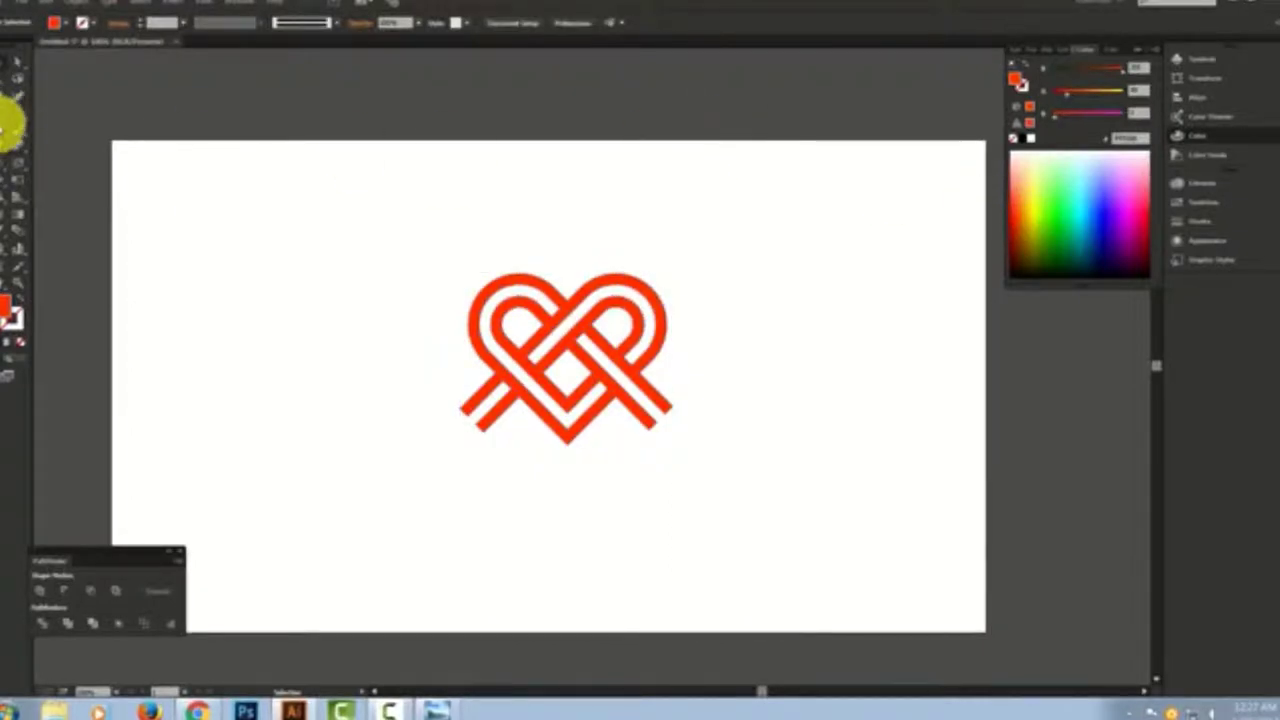
- Draw an artboard-sized rectangle, fill it near-black from Swatches, and send it to the back
{"action": "mouse_move", "coordinate": [10, 125]}
{"action": "left_mouse_down"}
{"action": "mouse_move", "coordinate": [40, 128]}
{"action": "mouse_move", "coordinate": [986, 640]}
{"action": "left_mouse_up"}
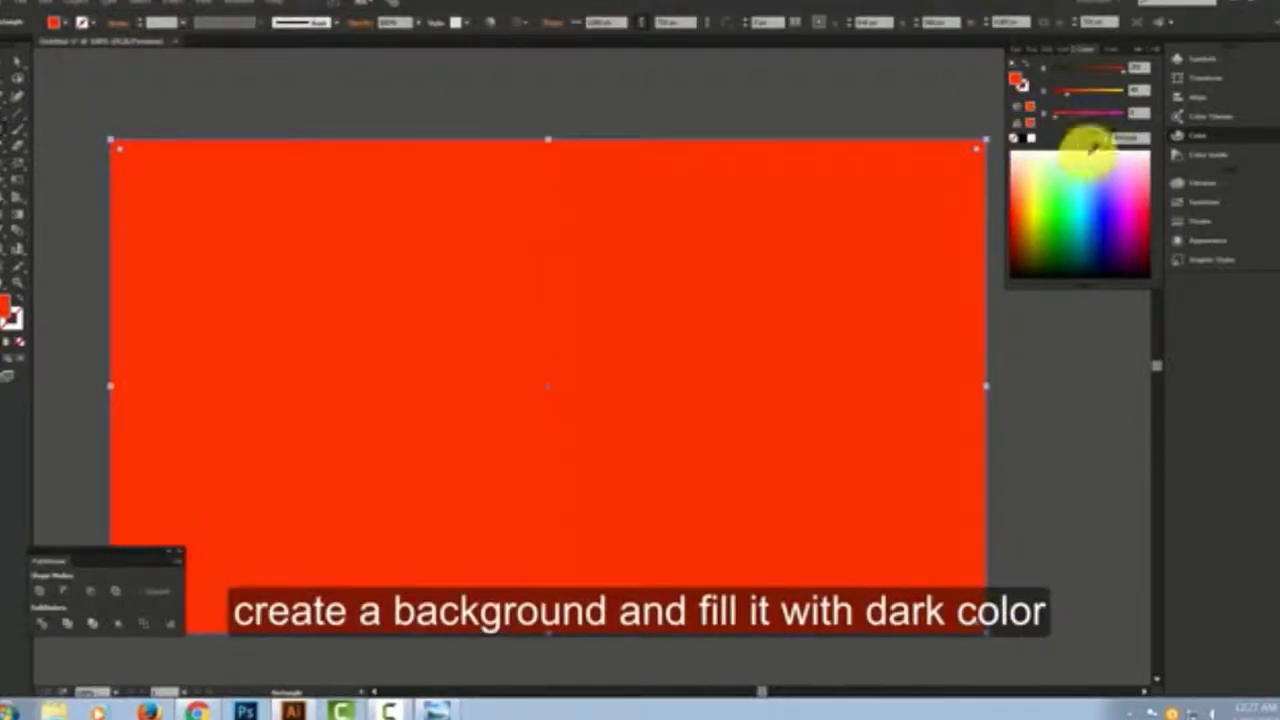
{"action": "left_click", "coordinate": [1196, 204]}
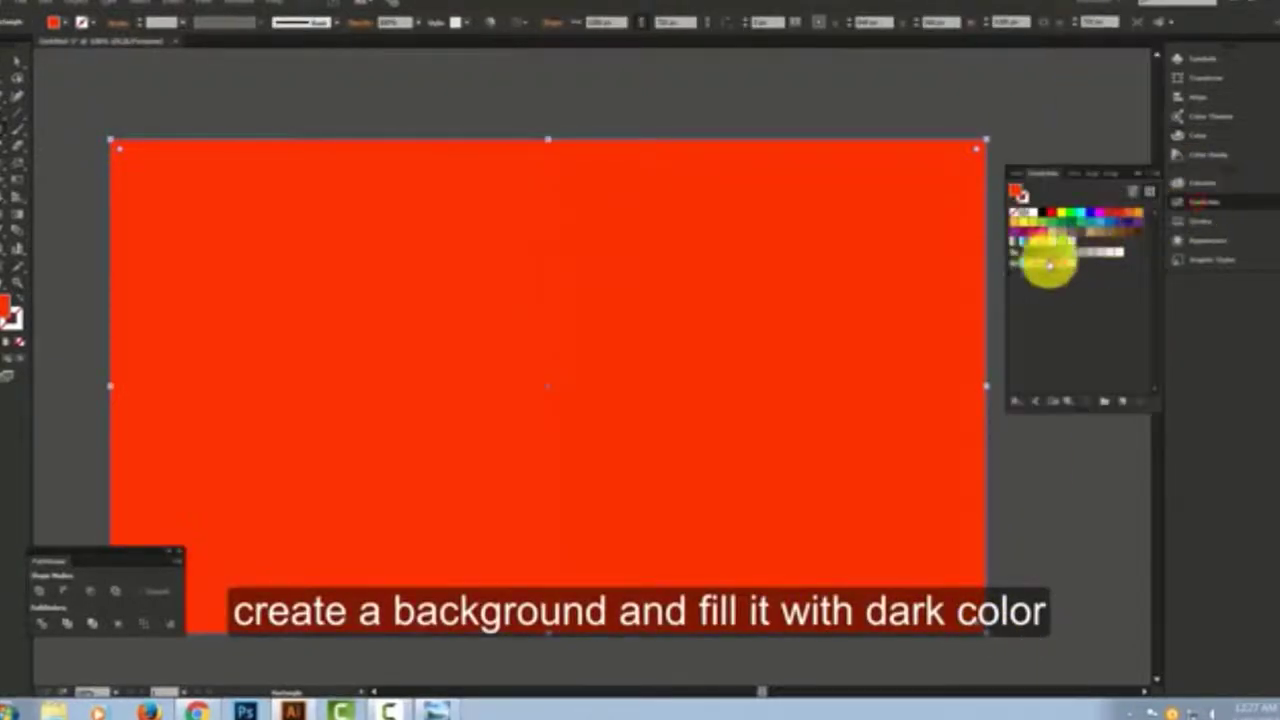
{"action": "left_click", "coordinate": [1033, 257]}
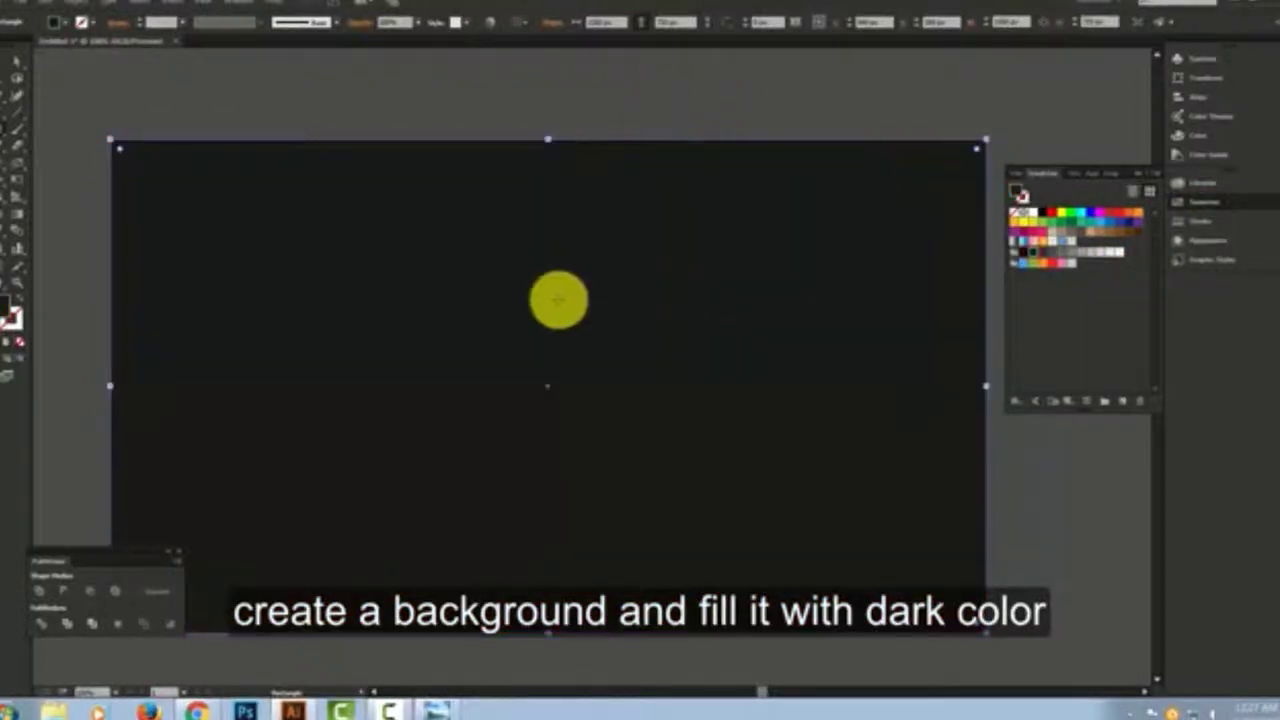
{"action": "right_click", "coordinate": [557, 299]}
{"action": "mouse_move", "coordinate": [602, 513]}
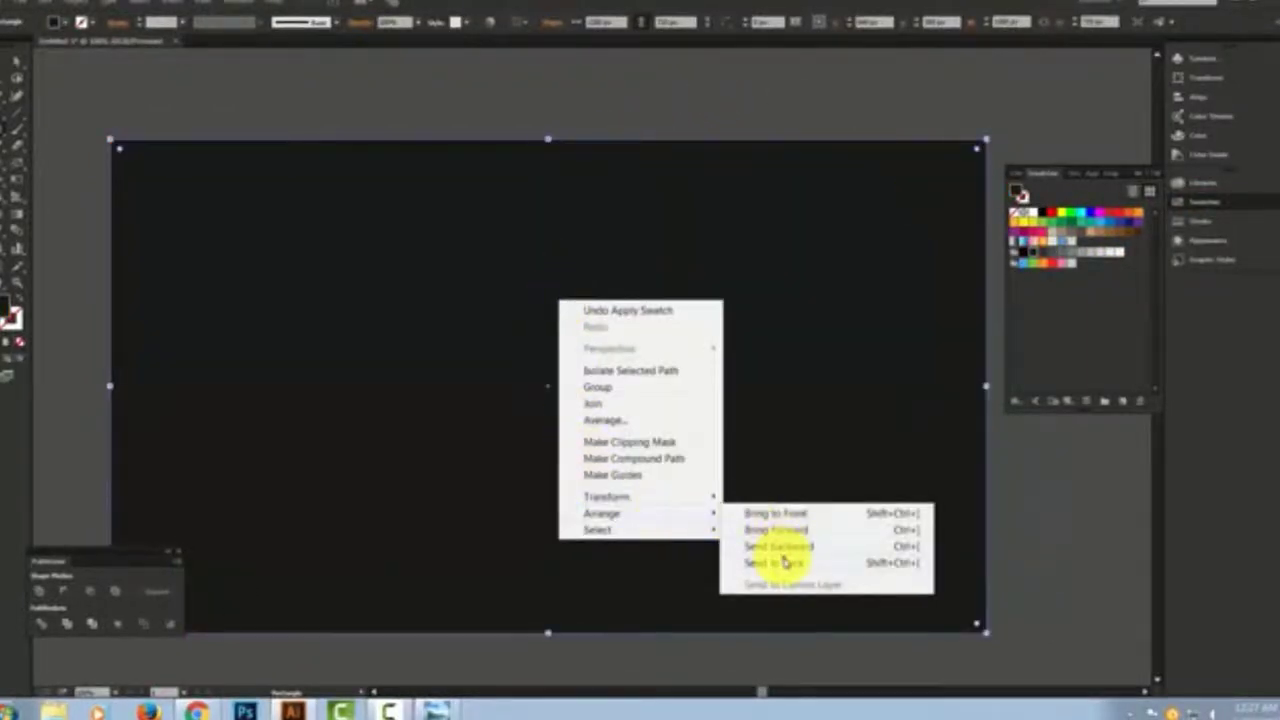
{"action": "left_click", "coordinate": [785, 563]}
{"action": "left_click", "coordinate": [14, 60]}
- Zoom out and centre the heart on the dark background
{"action": "left_click", "coordinate": [270, 104]}
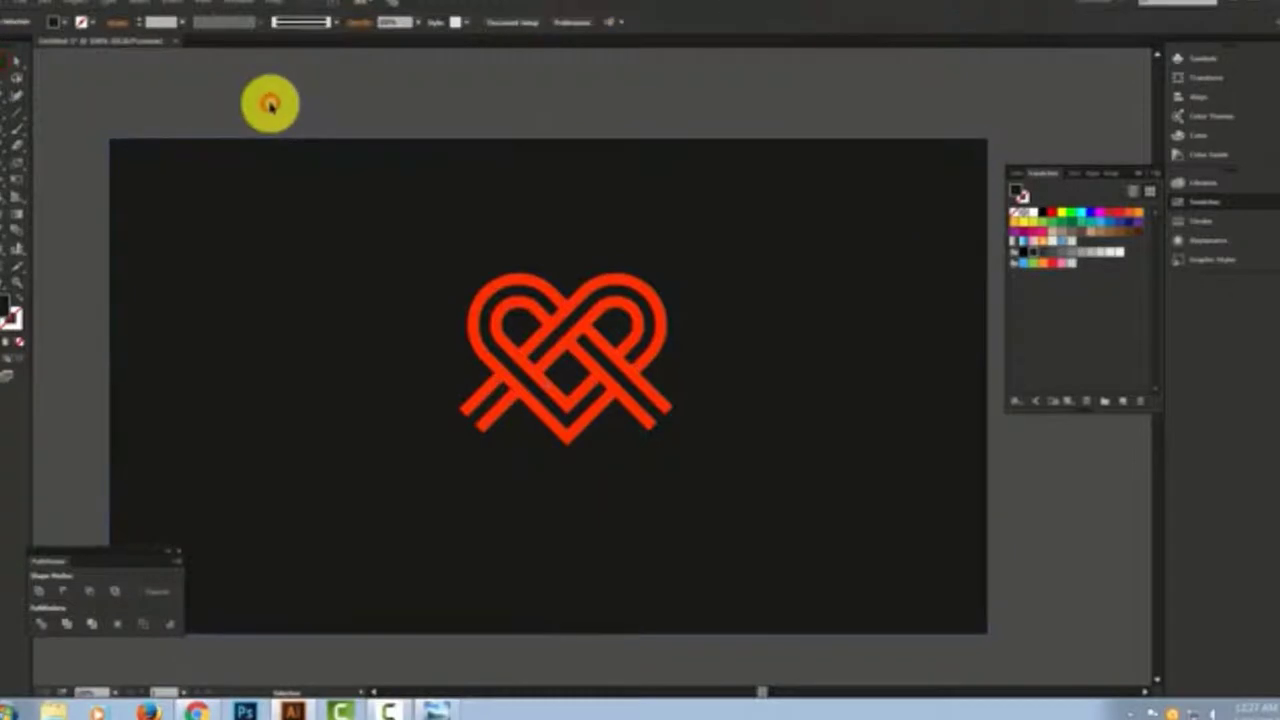
{"action": "key", "text": "ctrl+minus"}
{"action": "key", "text": "ctrl+minus"}
{"action": "mouse_move", "coordinate": [566, 309]}
{"action": "left_mouse_down"}
{"action": "mouse_move", "coordinate": [578, 345]}
{"action": "mouse_move", "coordinate": [634, 334]}
{"action": "mouse_move", "coordinate": [654, 298]}
{"action": "left_mouse_up"}
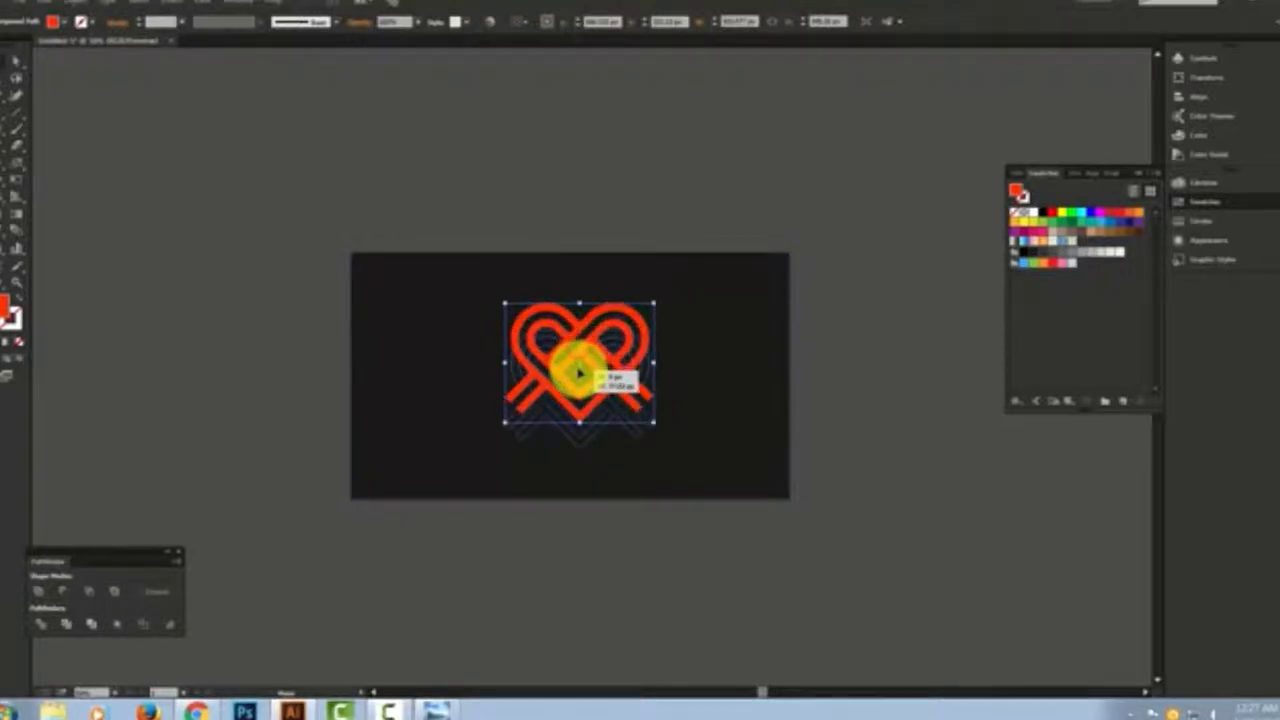
{"action": "left_click", "coordinate": [566, 191]}
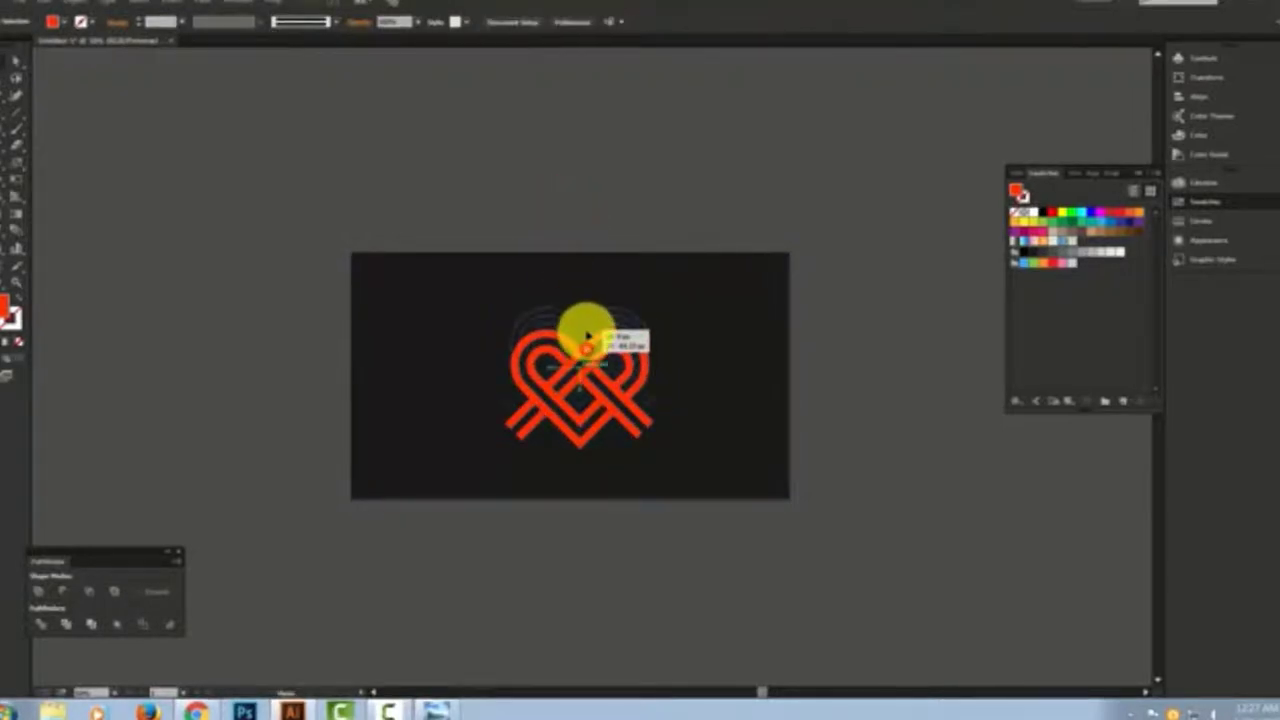
- Recolour the heart a brighter red from Swatches and zoom in on it
{"action": "left_click", "coordinate": [586, 335]}
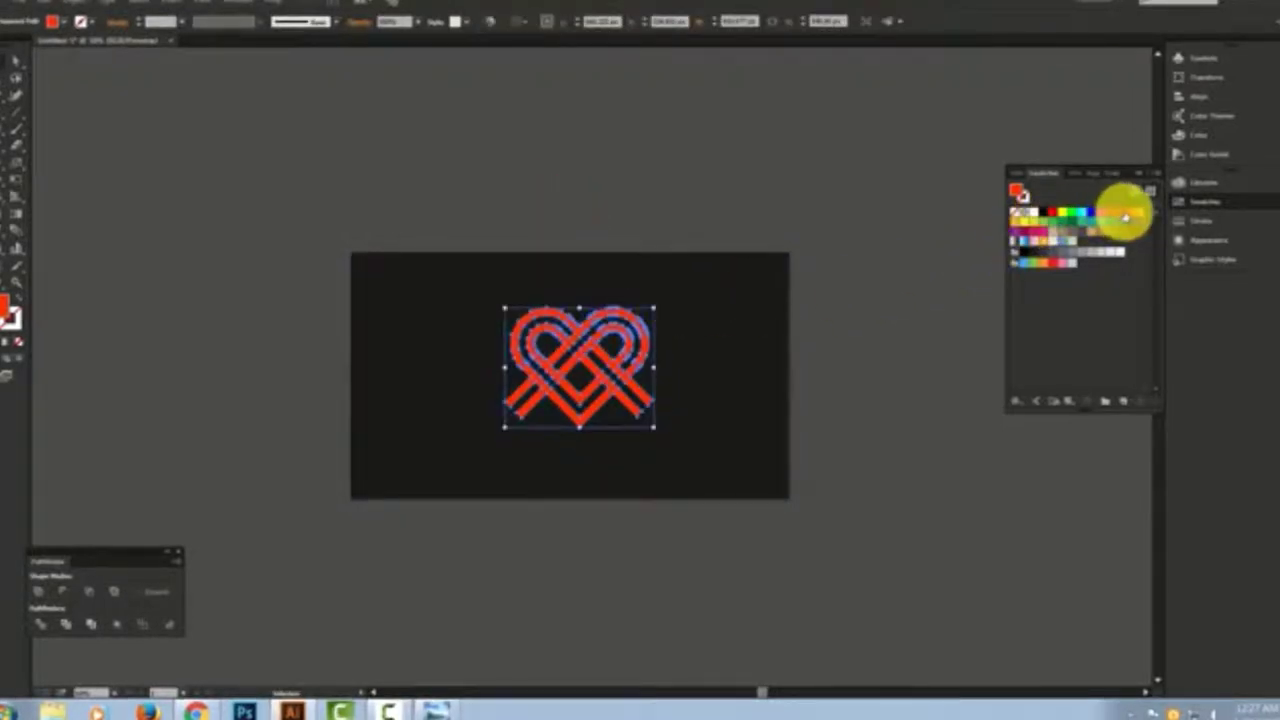
{"action": "left_click", "coordinate": [805, 178]}
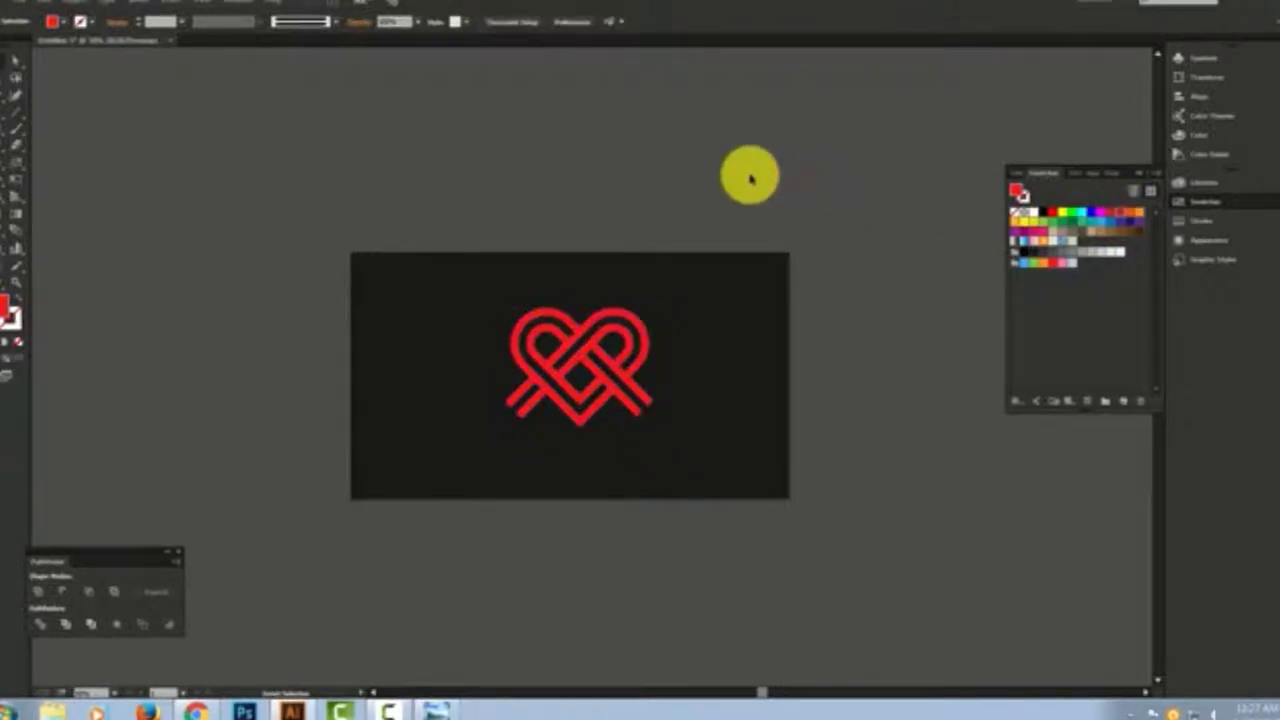
{"action": "key", "text": "ctrl+plus"}
{"action": "key", "text": "ctrl+plus"}
{"action": "scroll", "coordinate": [740, 160], "scroll_direction": "up", "scroll_amount": 1}
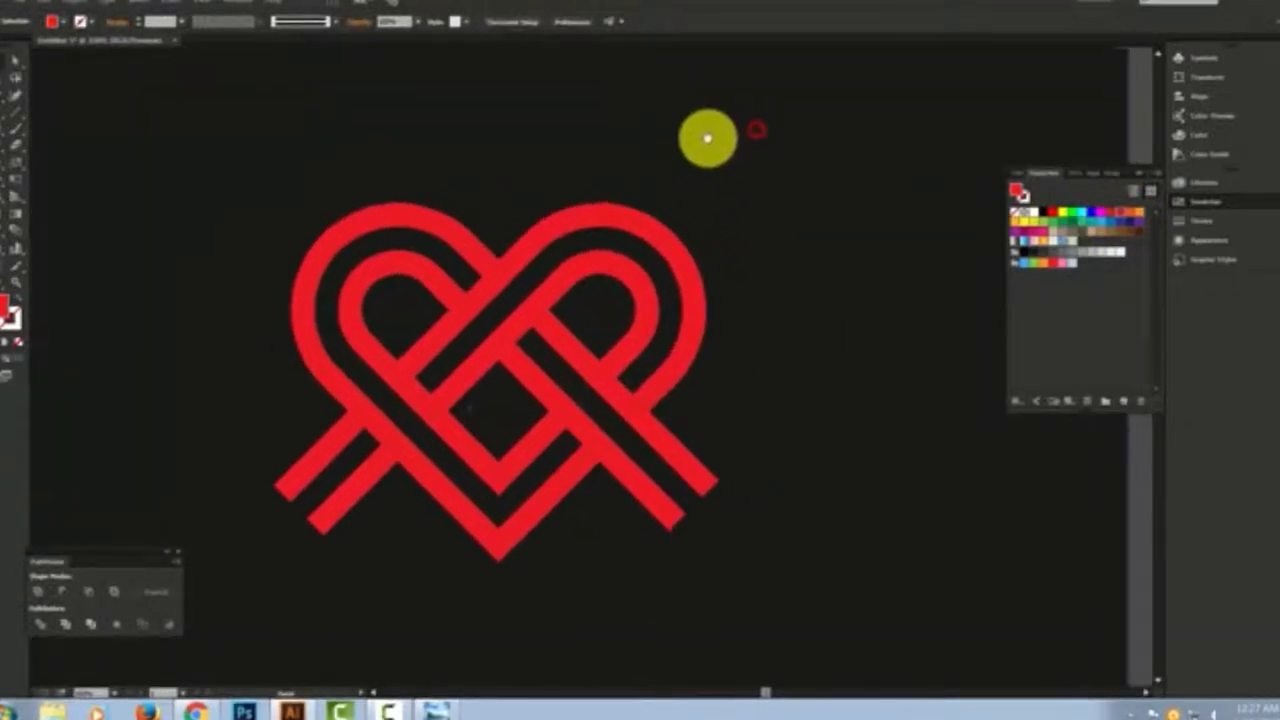
{"action": "scroll", "coordinate": [710, 137], "scroll_direction": "up", "scroll_amount": 1}
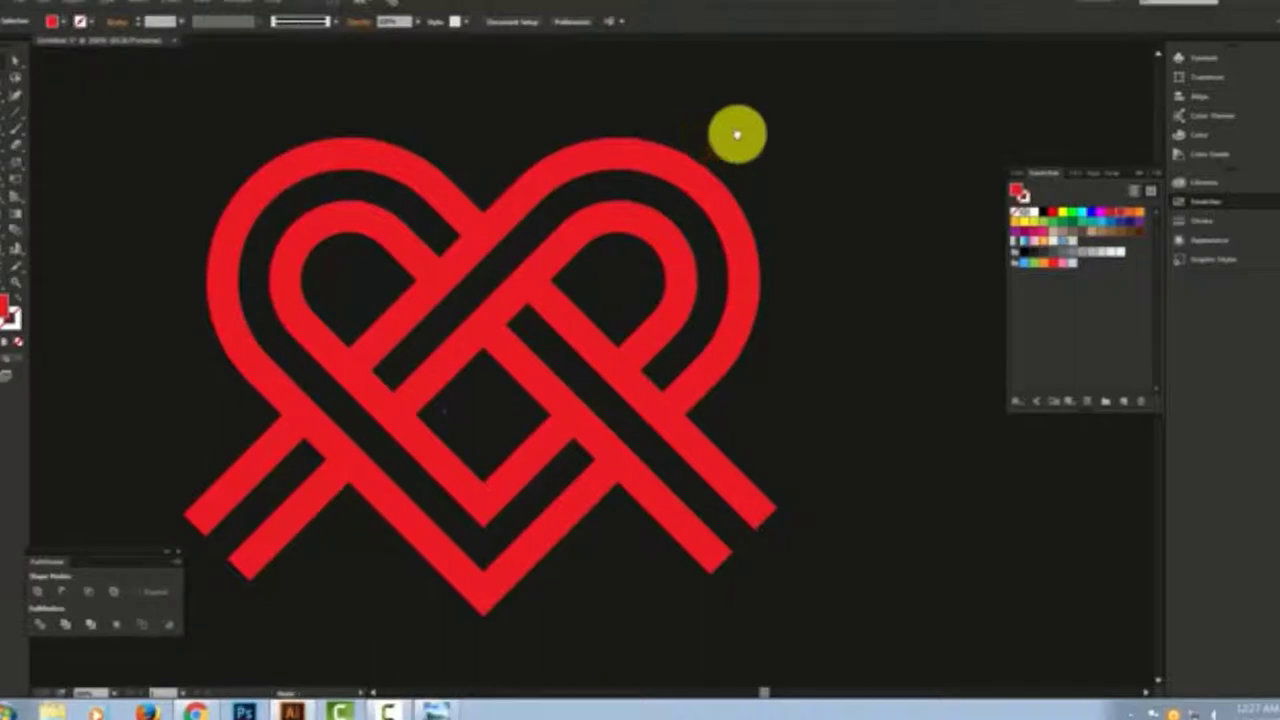
{"action": "key", "text": "m"}
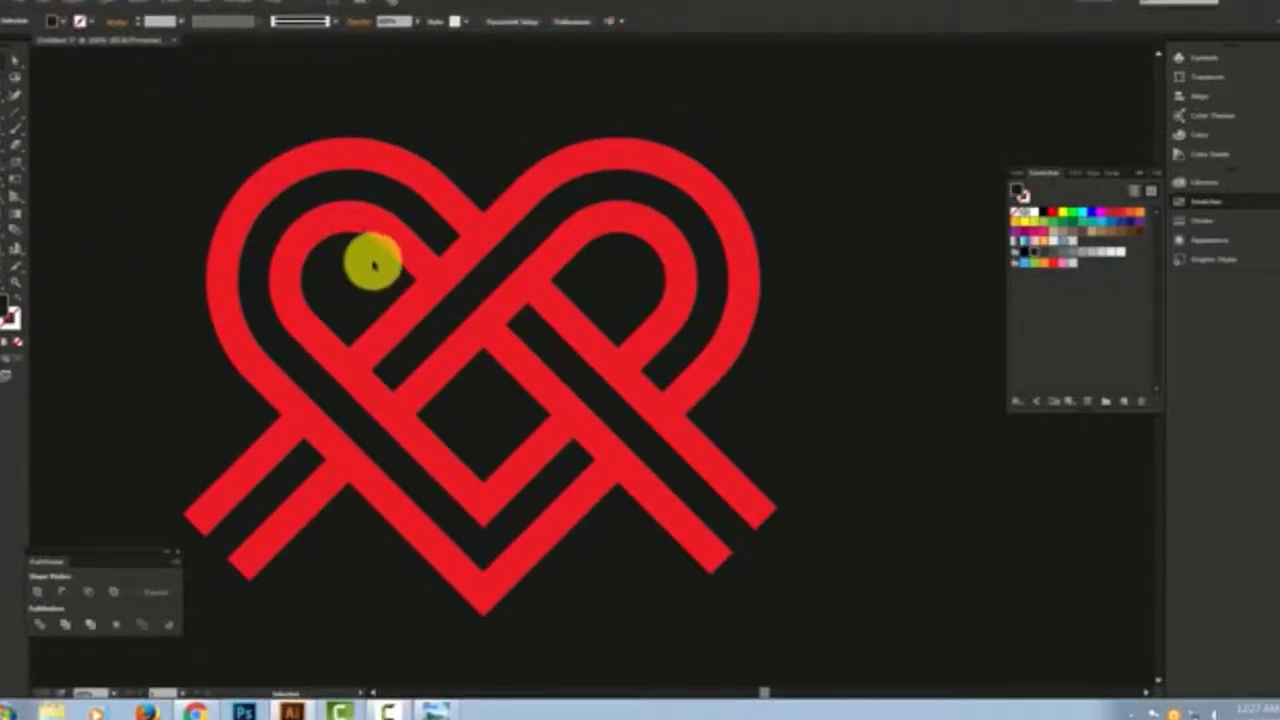
- Paste a copy of the heart on top of itself
{"action": "left_click", "coordinate": [420, 285]}
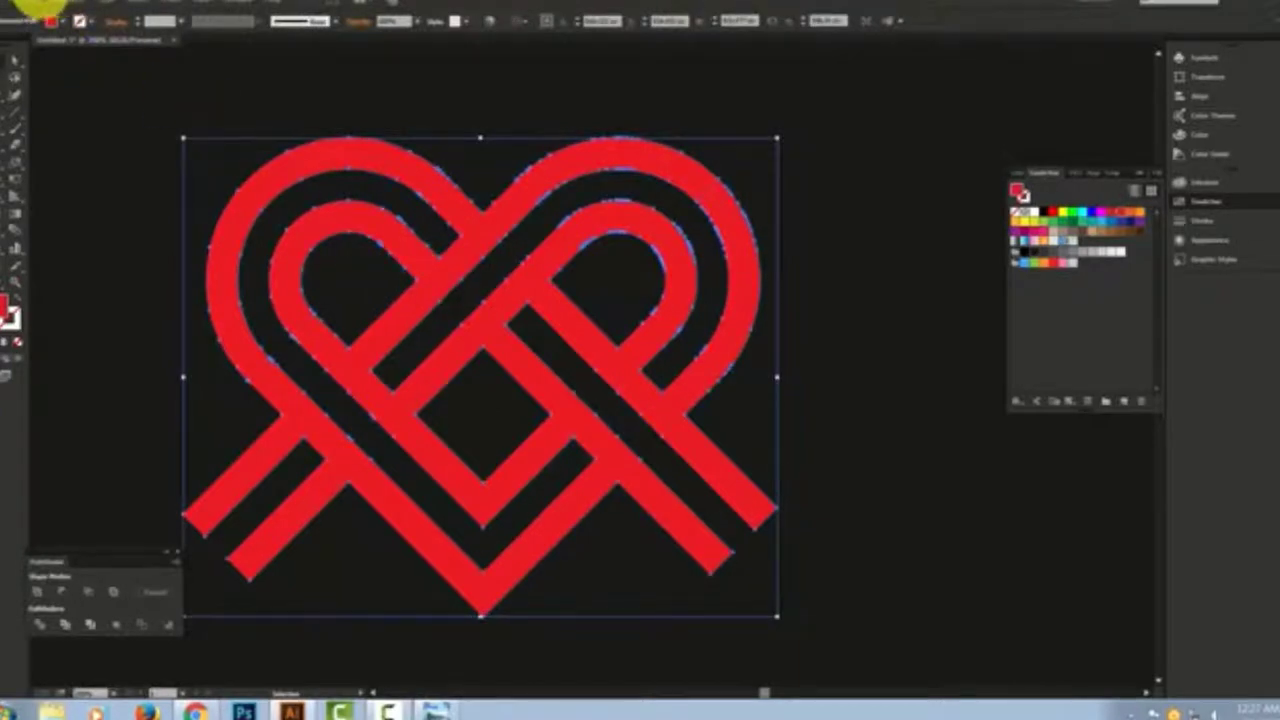
{"action": "left_click", "coordinate": [50, 10]}
{"action": "left_click", "coordinate": [57, 12]}
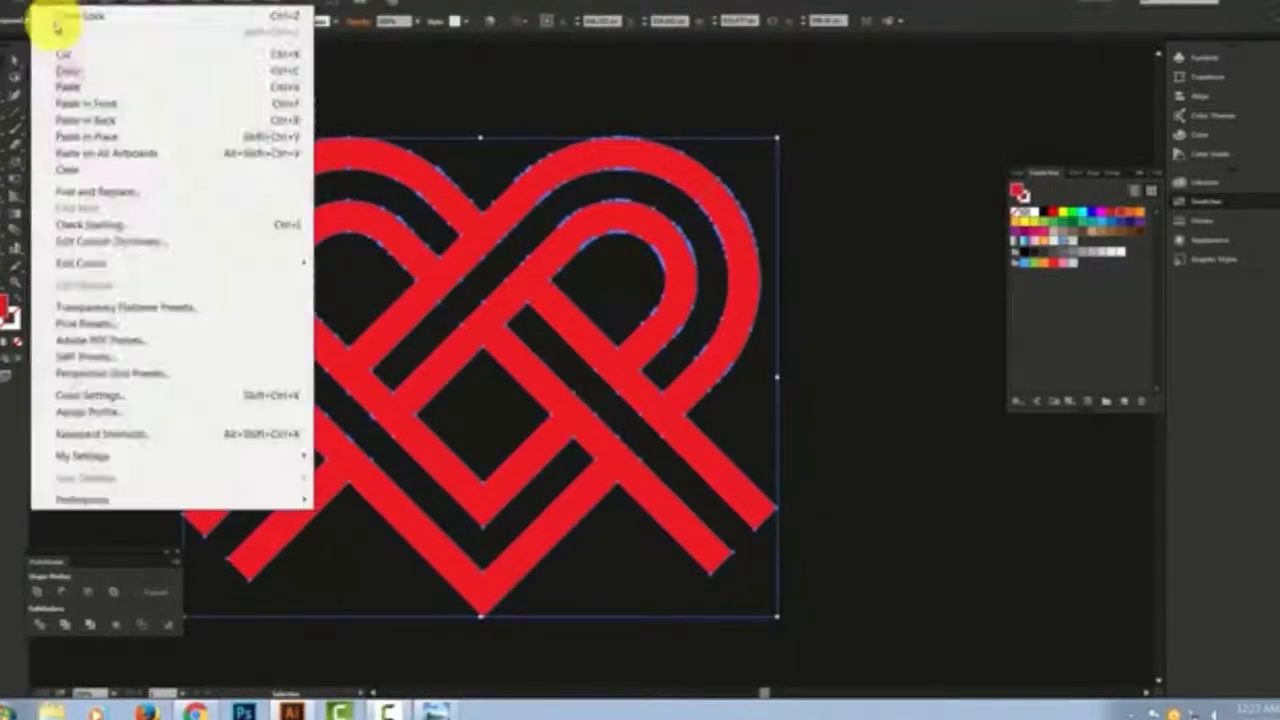
{"action": "left_click", "coordinate": [88, 104]}
{"action": "left_click", "coordinate": [279, 55]}
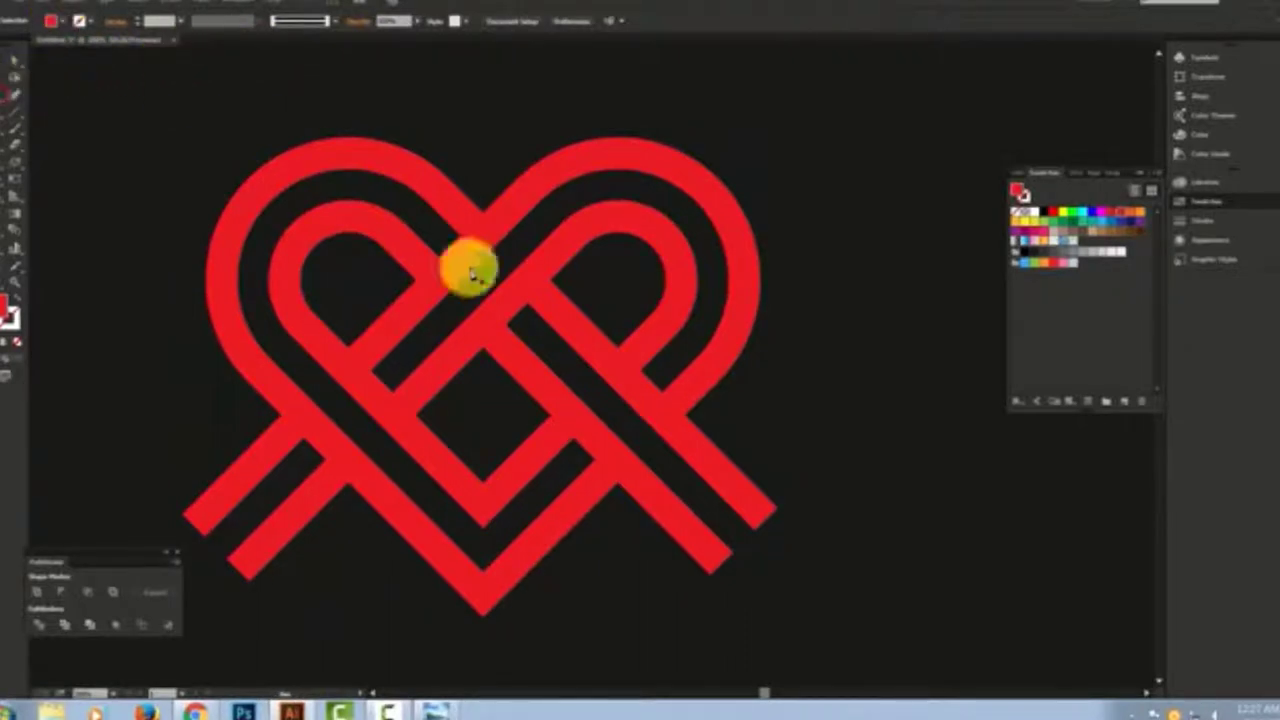
- Draw a closed four-corner shadow shape over the central crossing and fill it black
{"action": "left_click", "coordinate": [482, 349]}
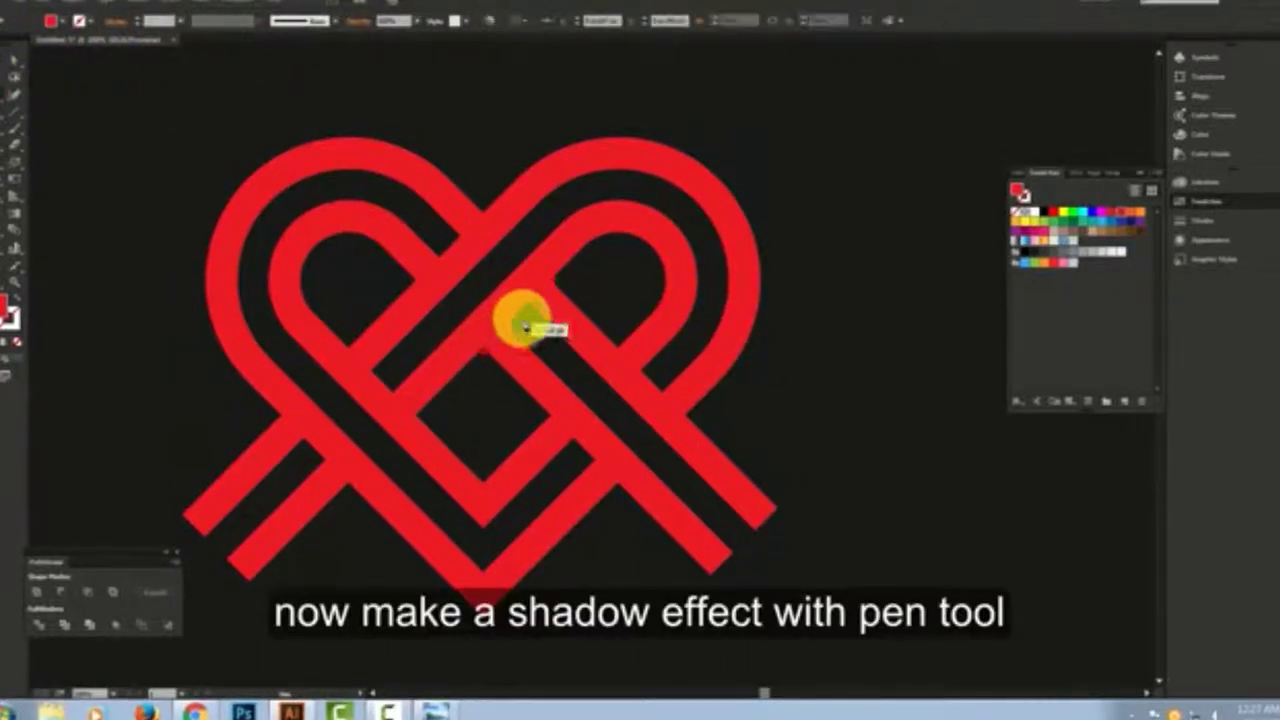
{"action": "left_click", "coordinate": [555, 286]}
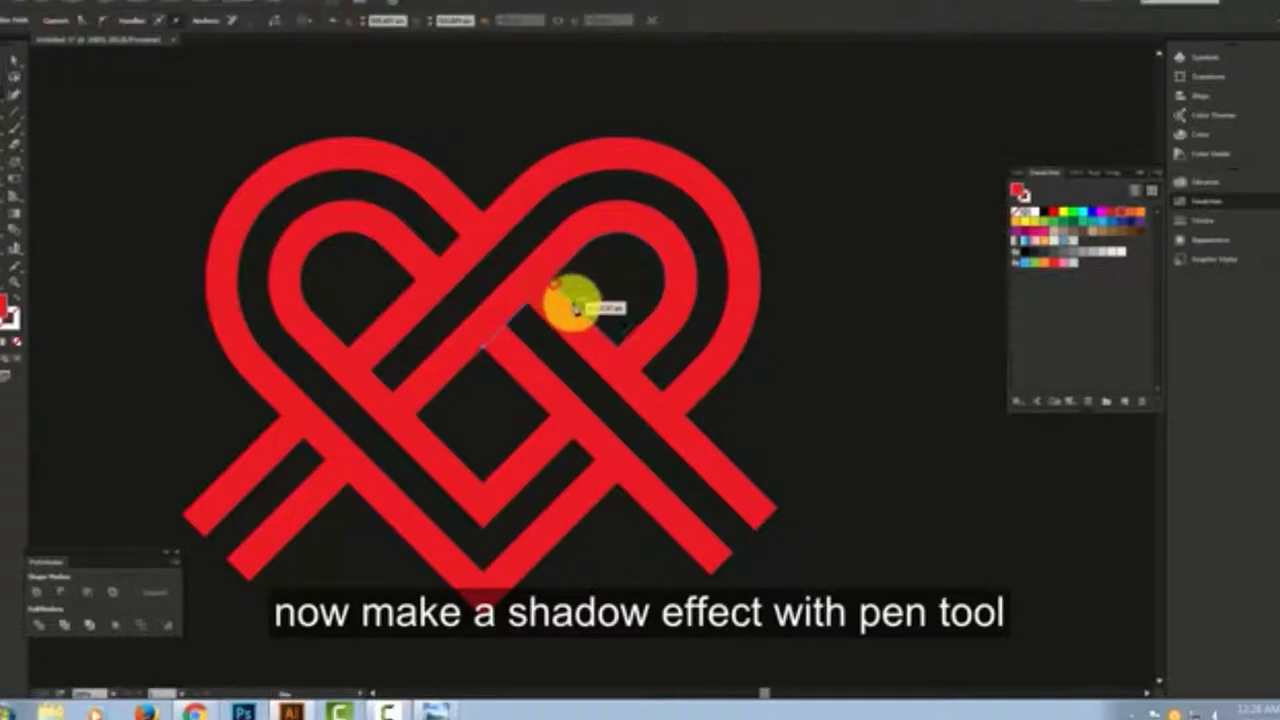
{"action": "left_click", "coordinate": [581, 314]}
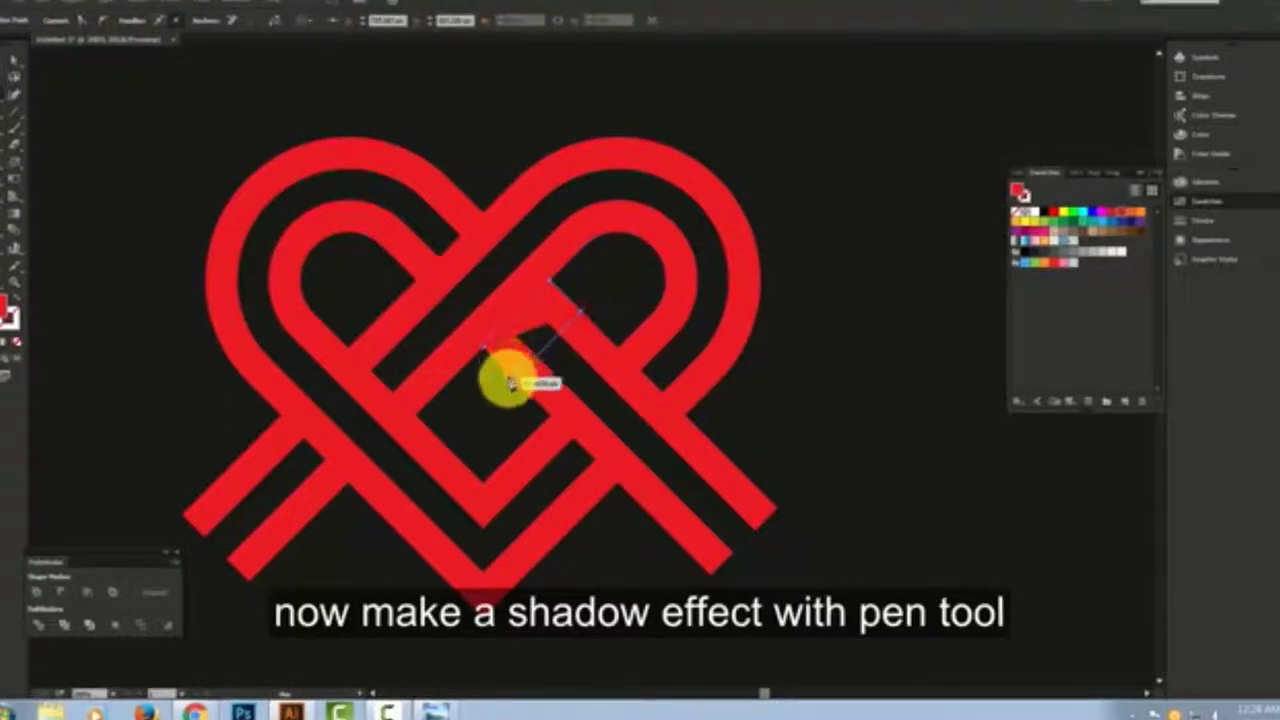
{"action": "left_click", "coordinate": [513, 378]}
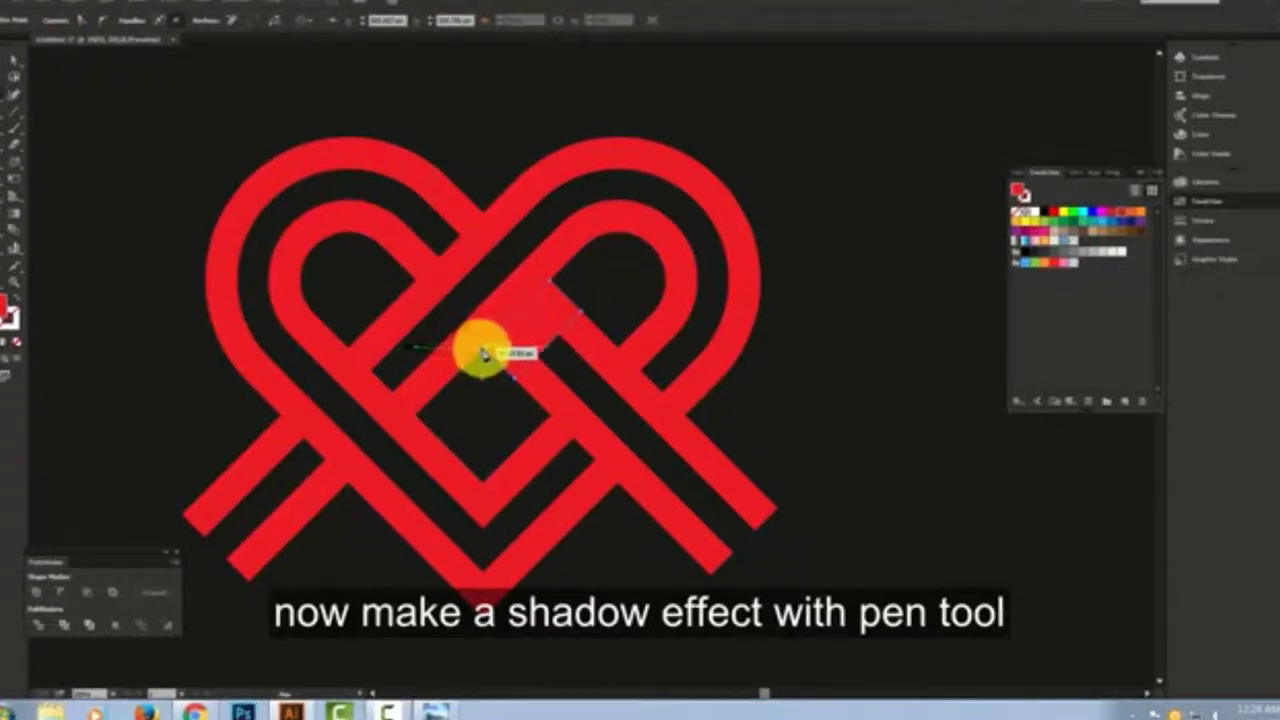
{"action": "left_click", "coordinate": [482, 350]}
{"action": "left_click", "coordinate": [1043, 212]}
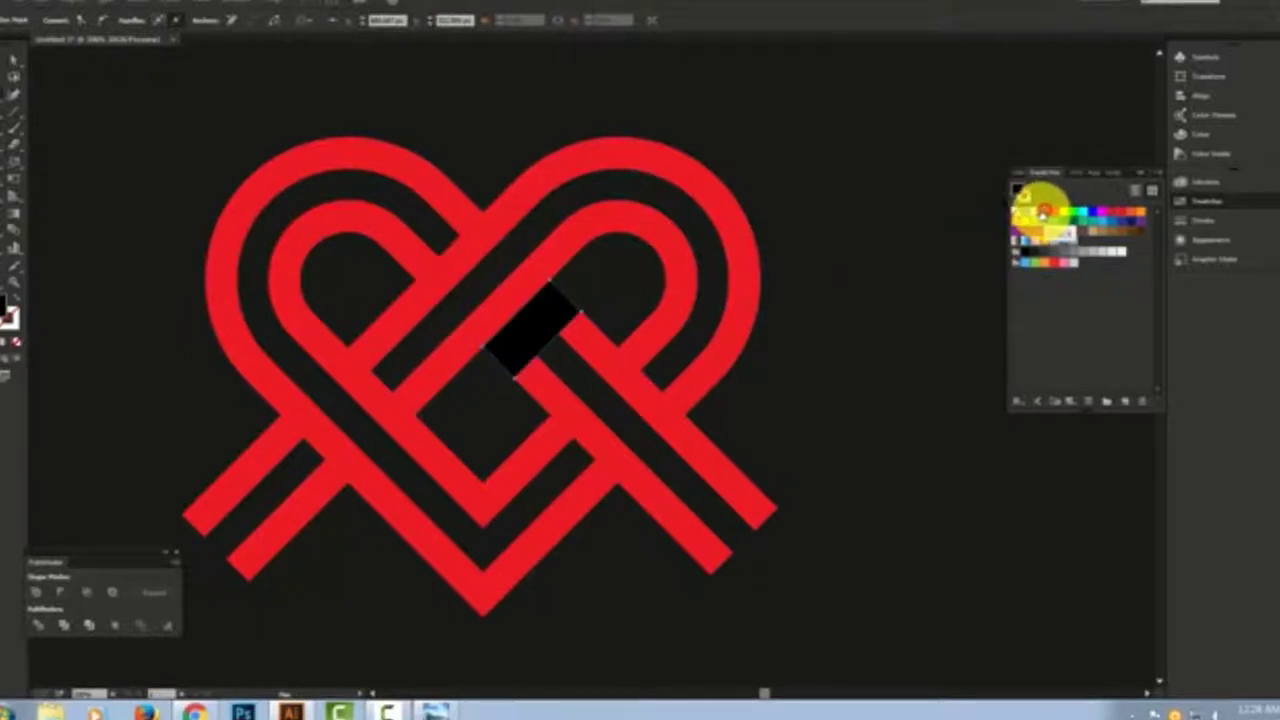
- Trim the shadow shape to the heart's bands with Pathfinder Intersect
{"action": "left_click", "coordinate": [145, 73]}
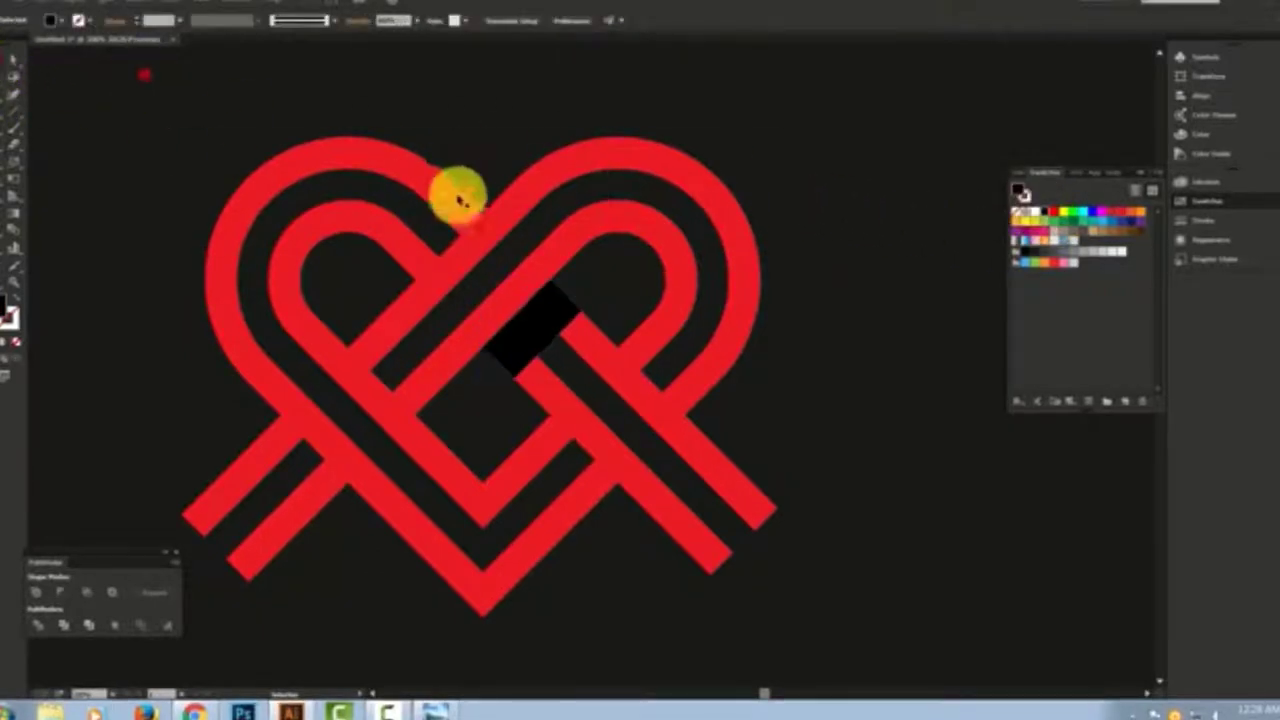
{"action": "left_click", "coordinate": [550, 313]}
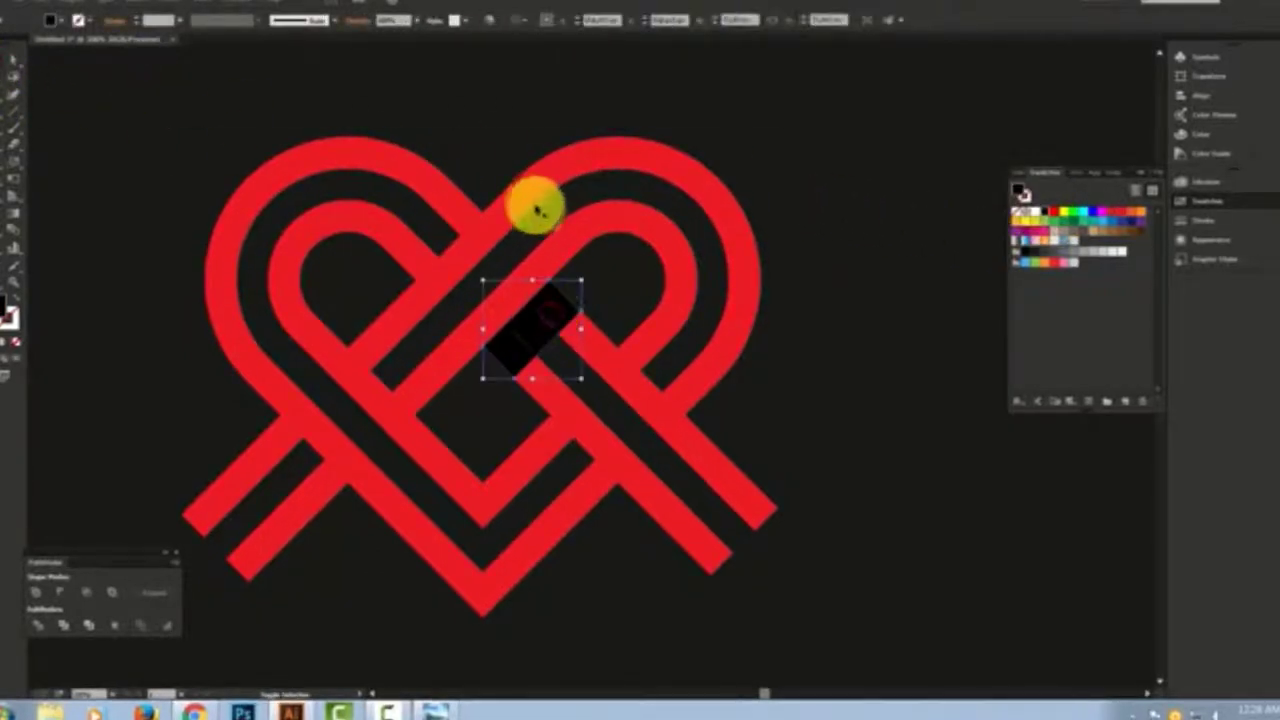
{"action": "left_click", "coordinate": [523, 197], "text": "shift"}
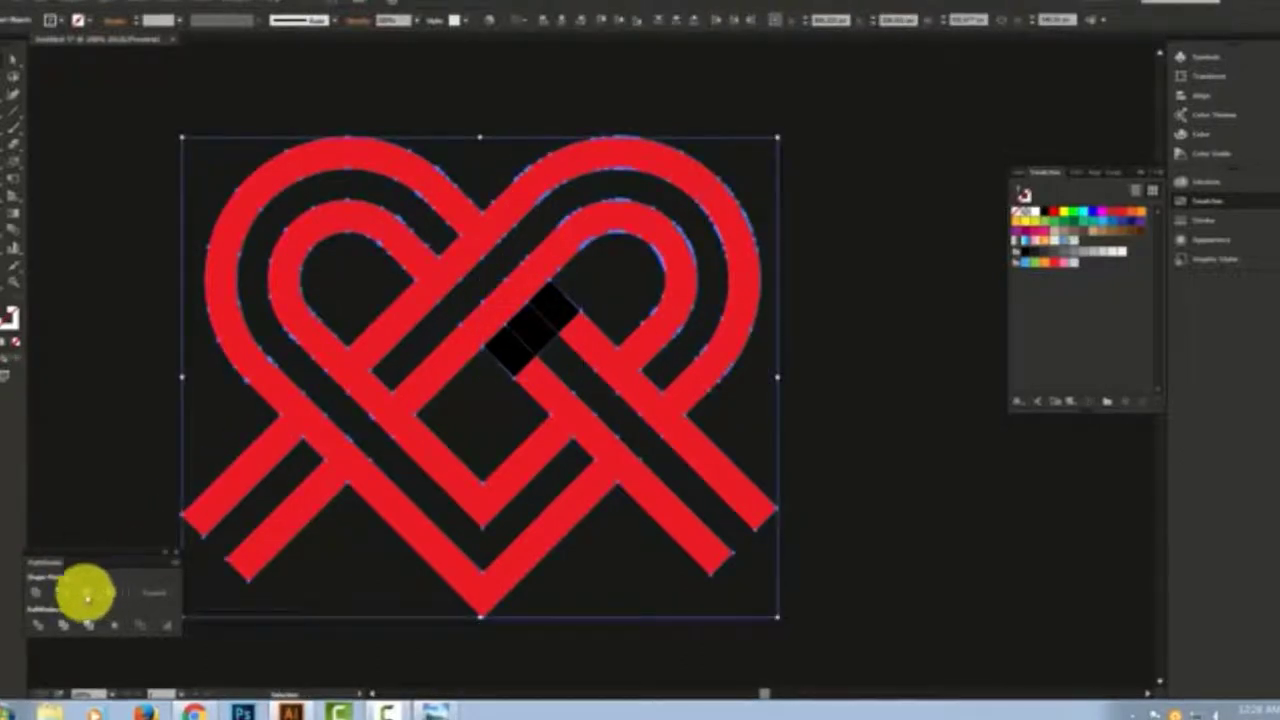
{"action": "left_click", "coordinate": [87, 597]}
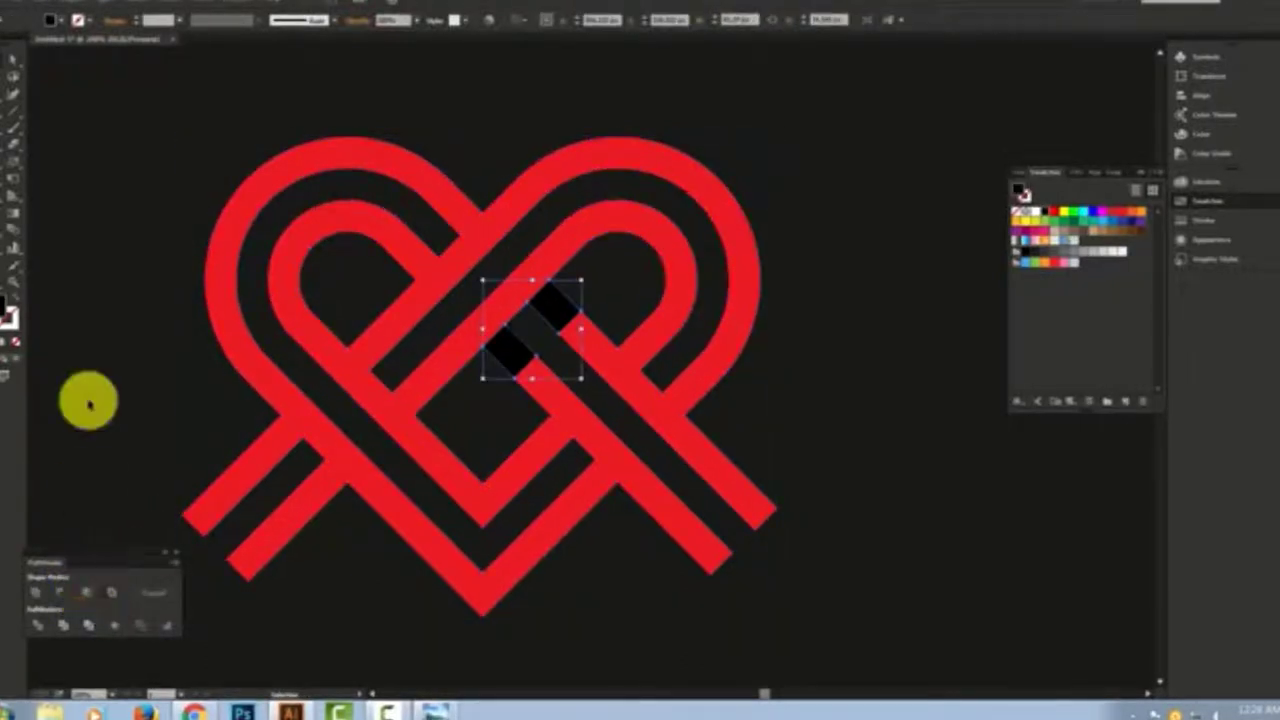
{"action": "left_click", "coordinate": [109, 277]}
{"action": "left_click", "coordinate": [565, 308]}
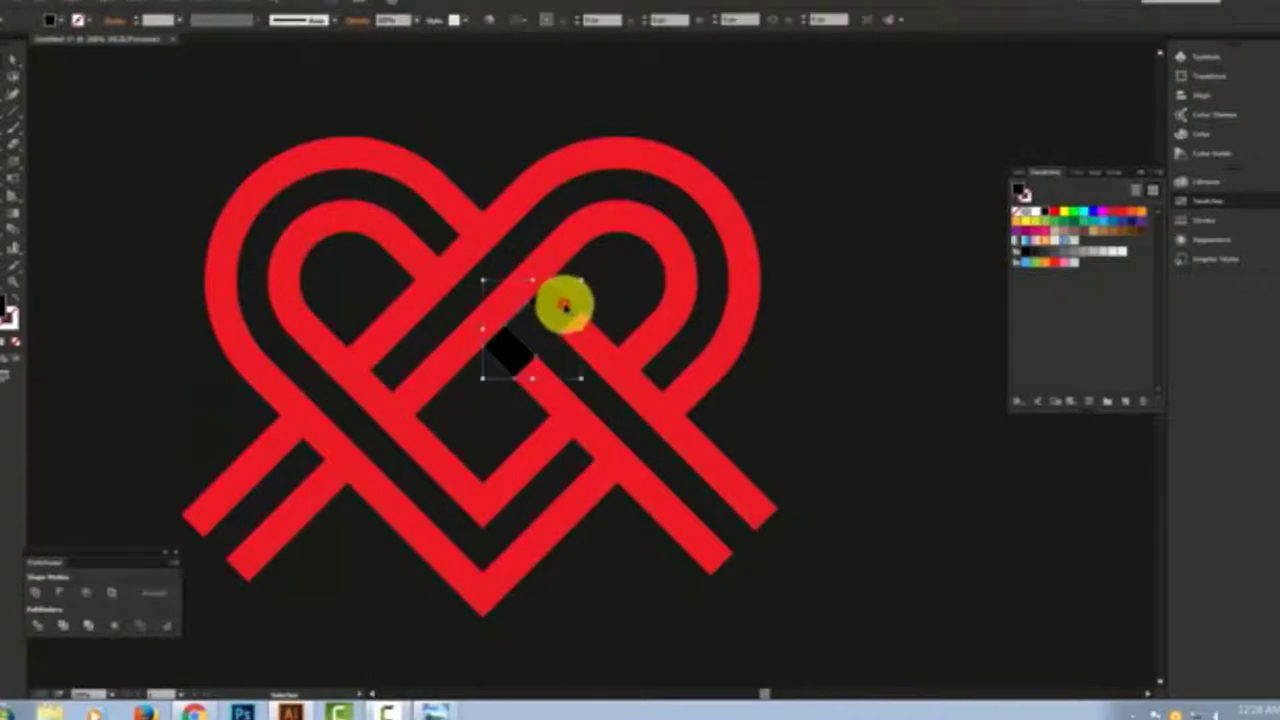
- Copy the shadow pieces, paste in front, and place the copy on the lower-right crossing
{"action": "left_click", "coordinate": [42, 8]}
{"action": "left_click", "coordinate": [66, 72]}
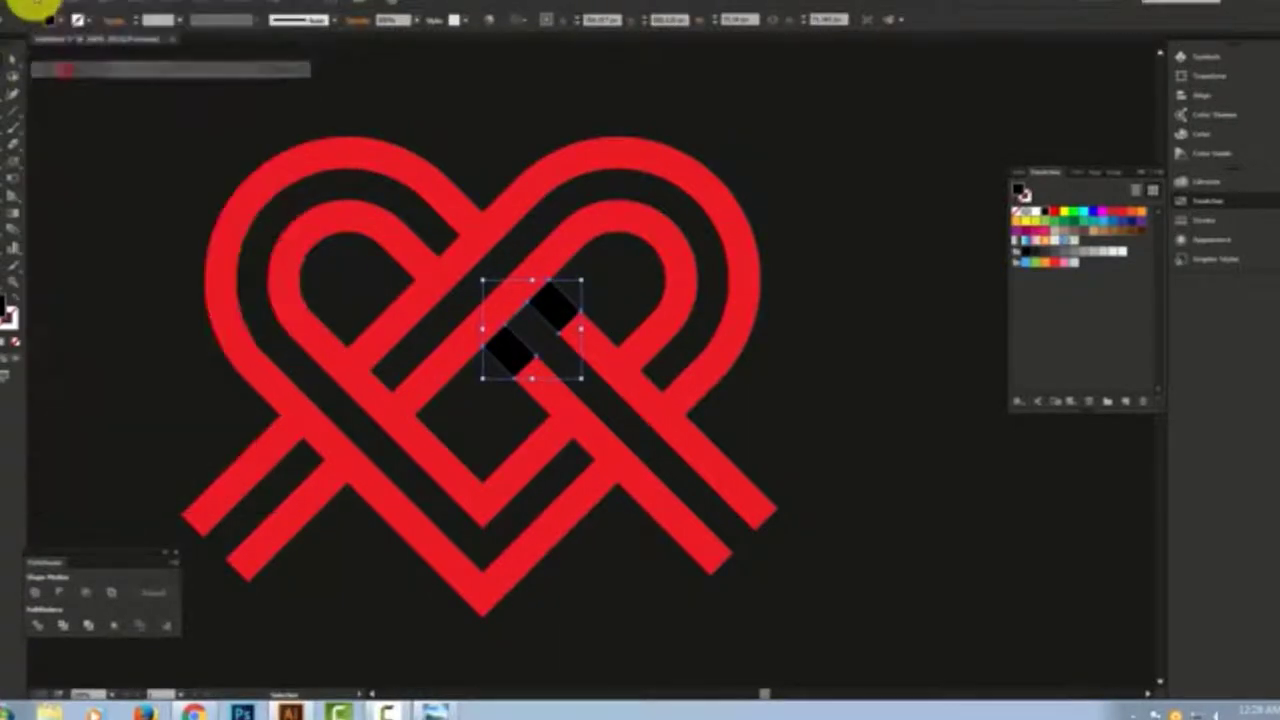
{"action": "left_click", "coordinate": [42, 8]}
{"action": "left_click", "coordinate": [100, 106]}
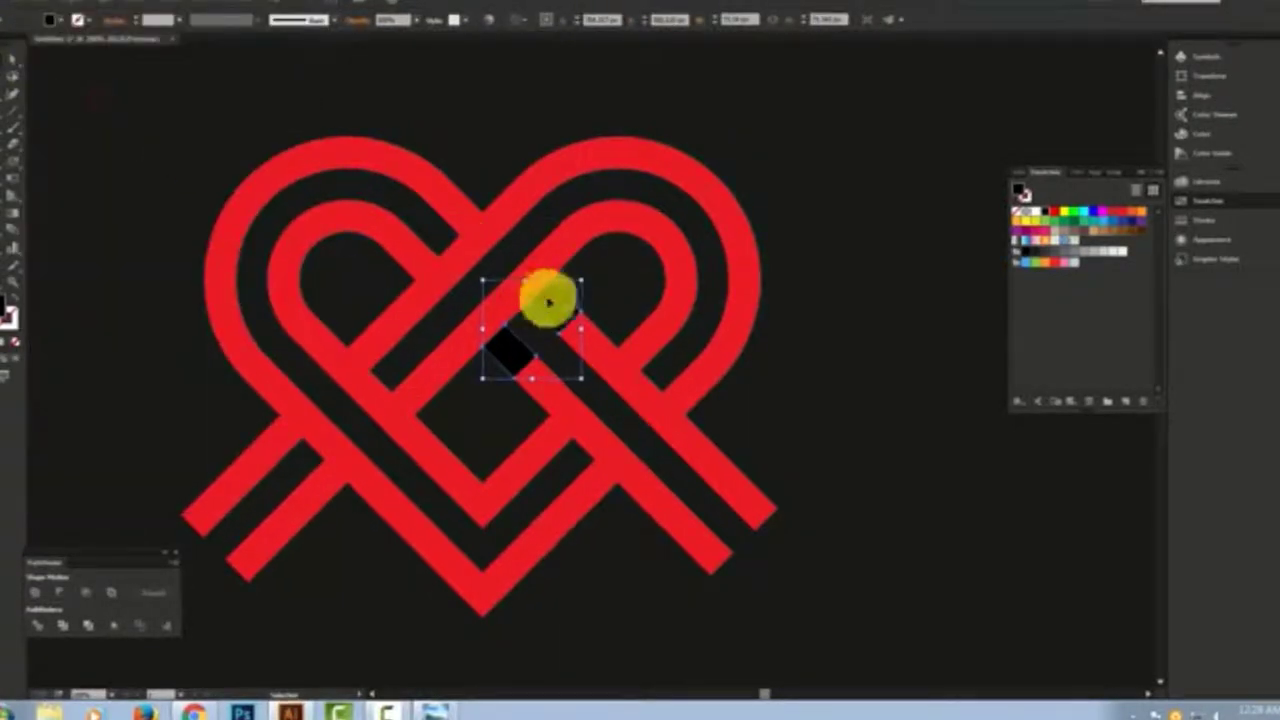
{"action": "mouse_move", "coordinate": [543, 294]}
{"action": "left_mouse_down"}
{"action": "mouse_move", "coordinate": [597, 478]}
{"action": "mouse_move", "coordinate": [630, 456]}
{"action": "mouse_move", "coordinate": [632, 548]}
{"action": "mouse_move", "coordinate": [600, 540]}
{"action": "mouse_move", "coordinate": [593, 505]}
{"action": "left_mouse_up"}
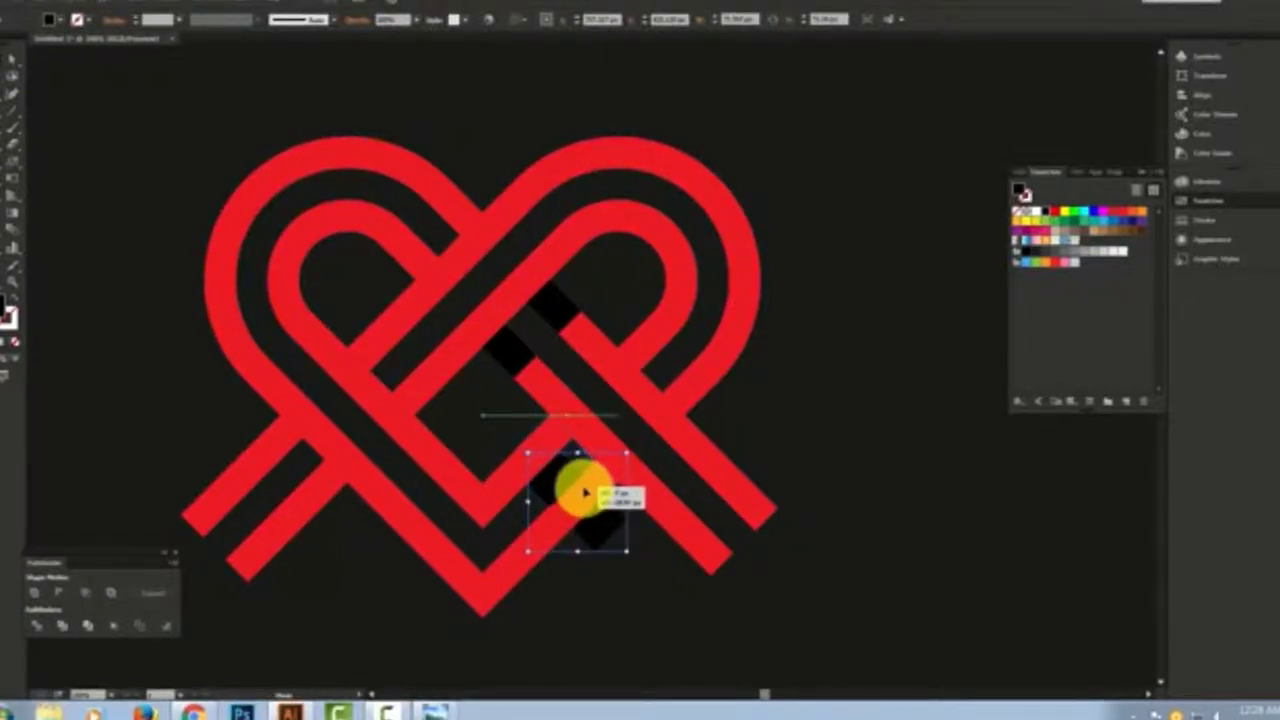
{"action": "left_click_drag", "start_coordinate": [587, 494], "coordinate": [579, 457]}
{"action": "left_click", "coordinate": [777, 420]}
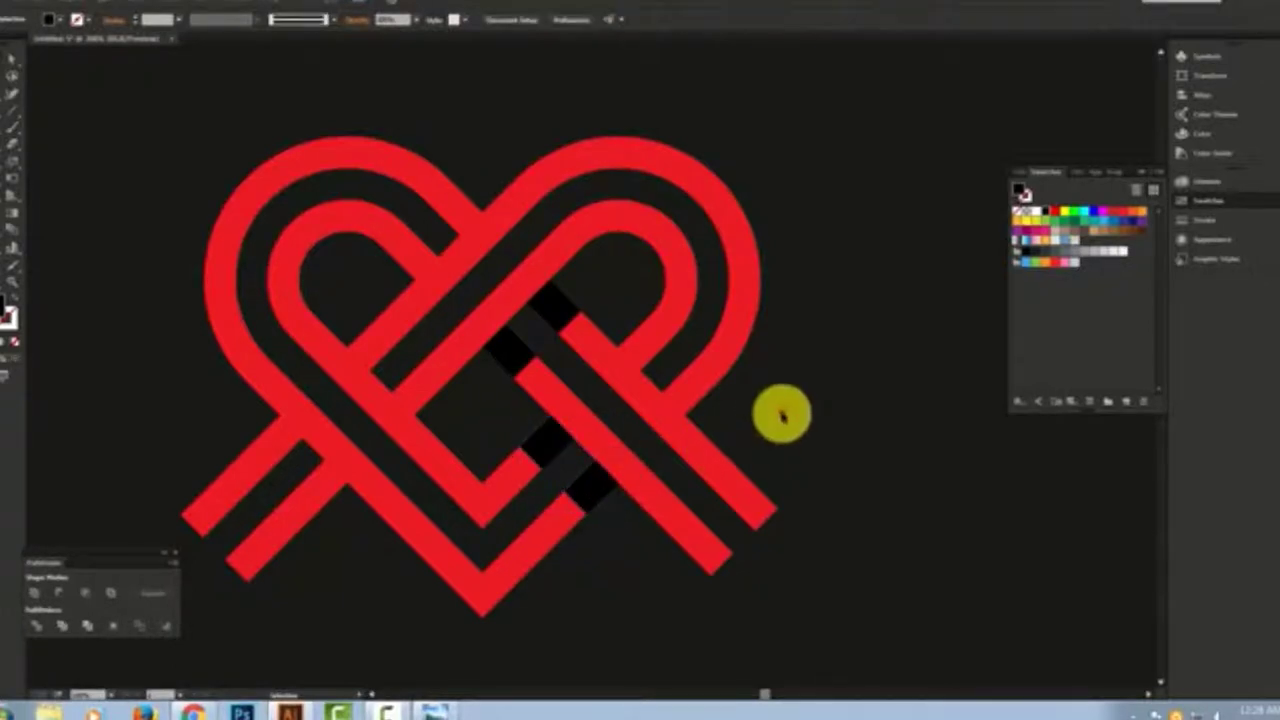
- Paste another shadow copy in front and place it on the lower-left crossing
{"action": "left_click", "coordinate": [582, 488]}
{"action": "left_click", "coordinate": [22, 5]}
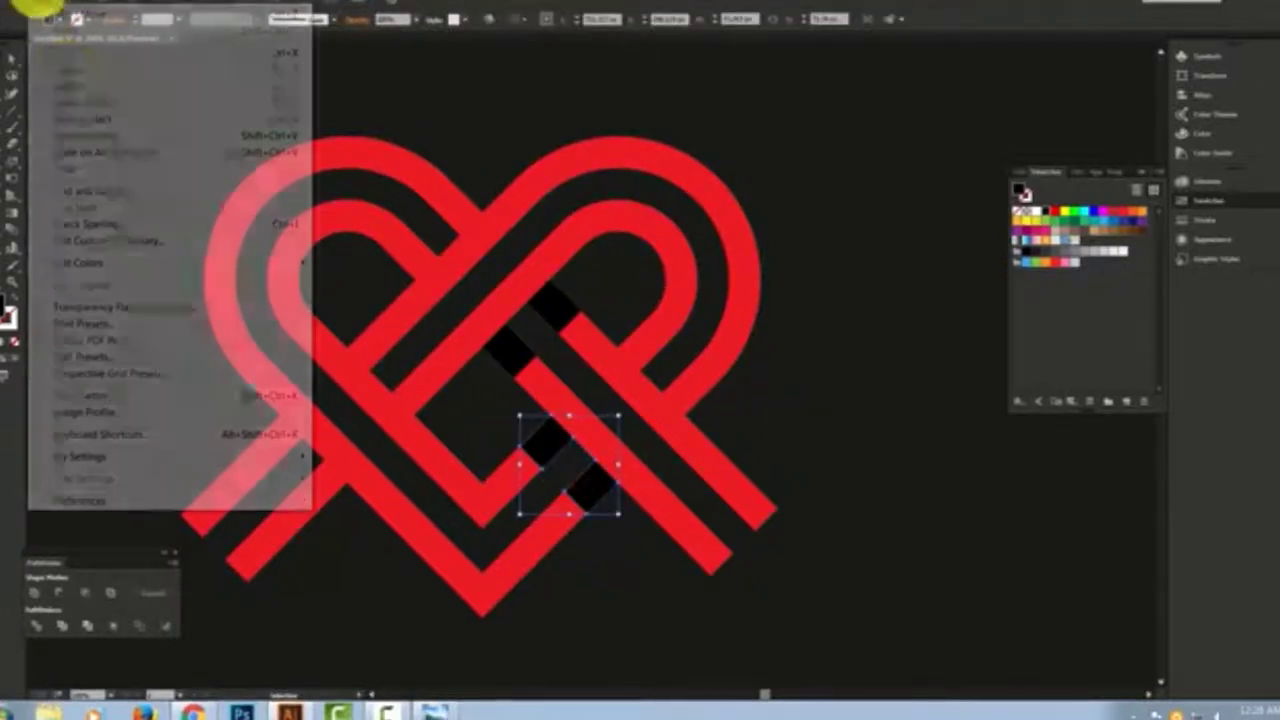
{"action": "left_click", "coordinate": [85, 104]}
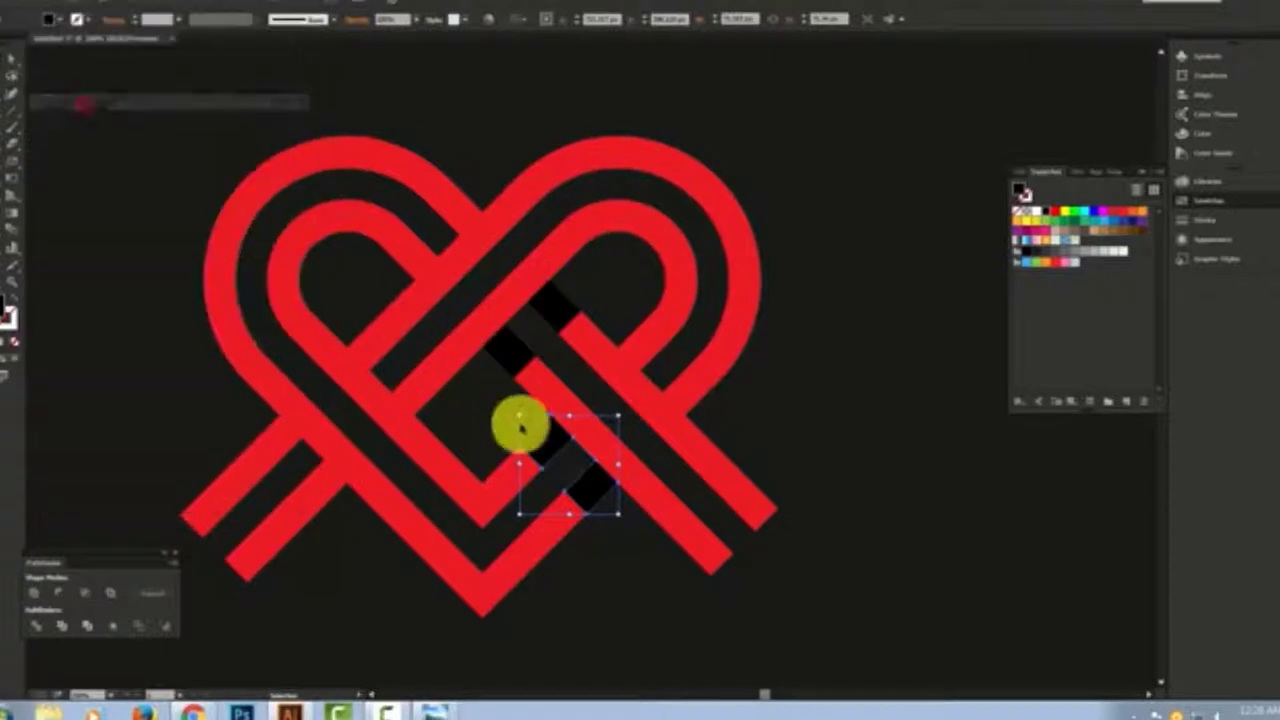
{"action": "left_click_drag", "start_coordinate": [543, 443], "coordinate": [275, 448]}
{"action": "left_click", "coordinate": [140, 365]}
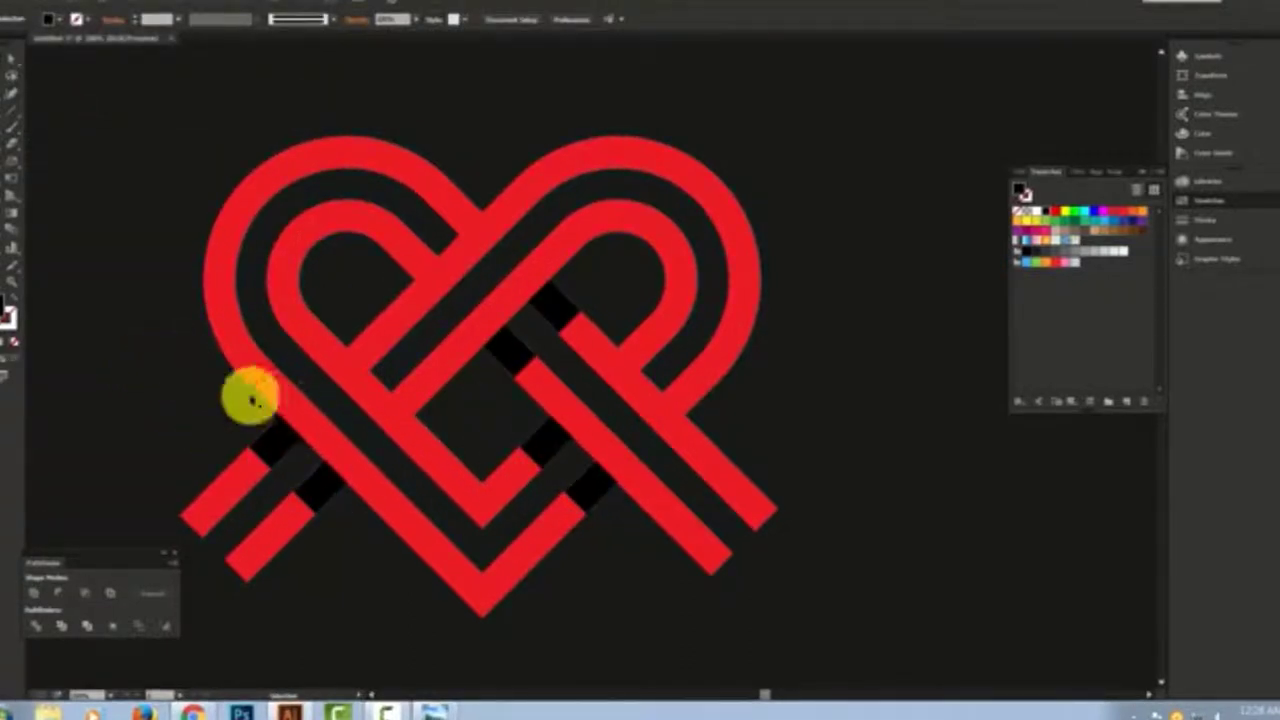
{"action": "left_click", "coordinate": [274, 440]}
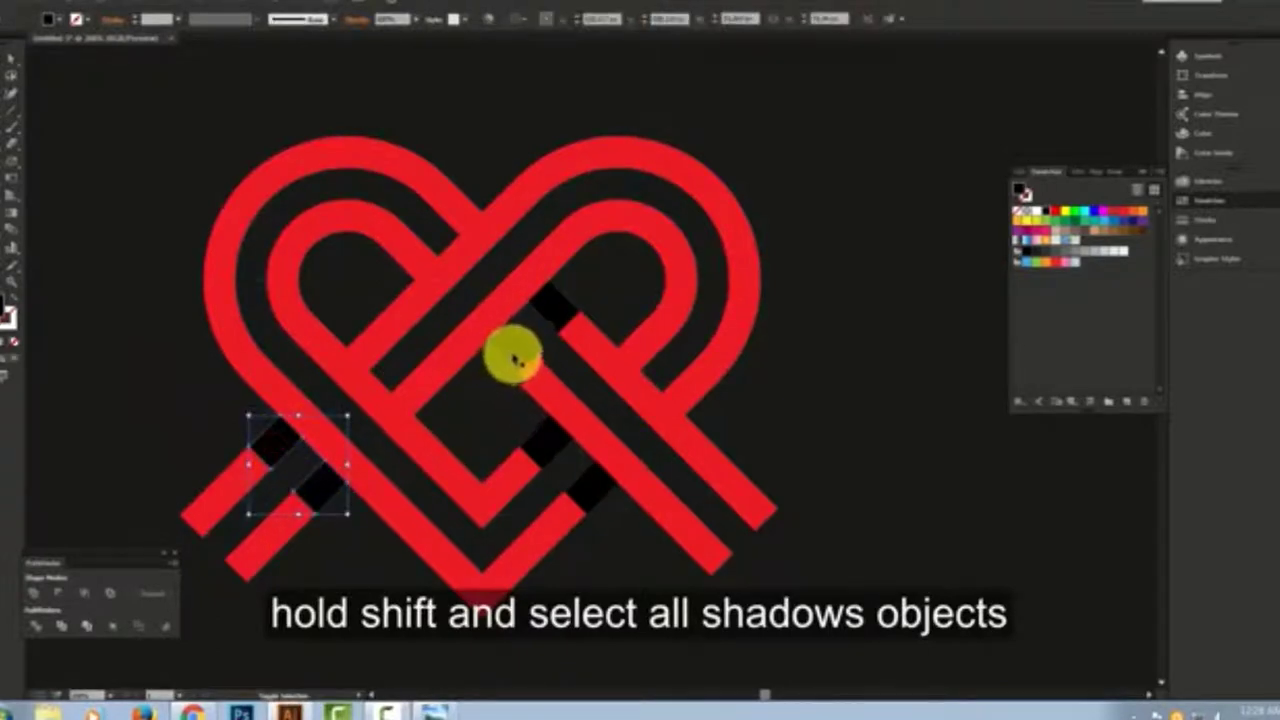
- Select all shadow pieces and set their blending mode to Multiply in the Opacity settings
{"action": "left_click", "coordinate": [543, 445], "text": "shift"}
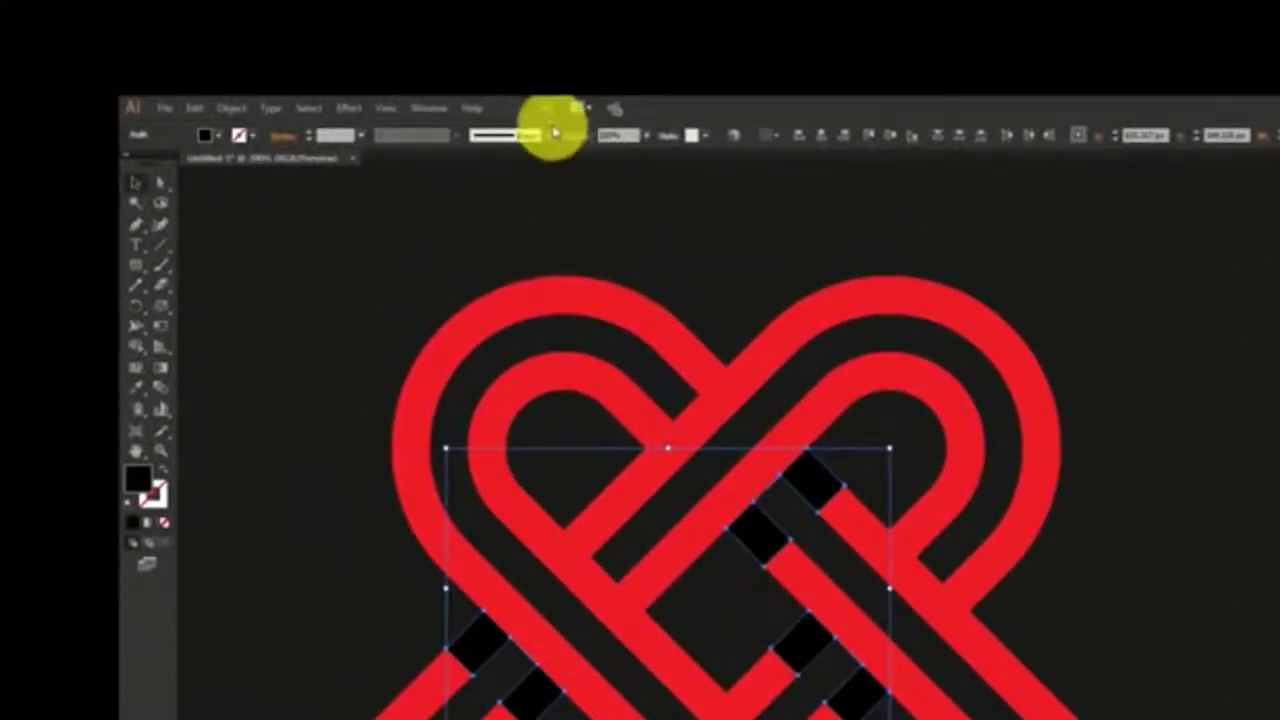
{"action": "left_click", "coordinate": [577, 135]}
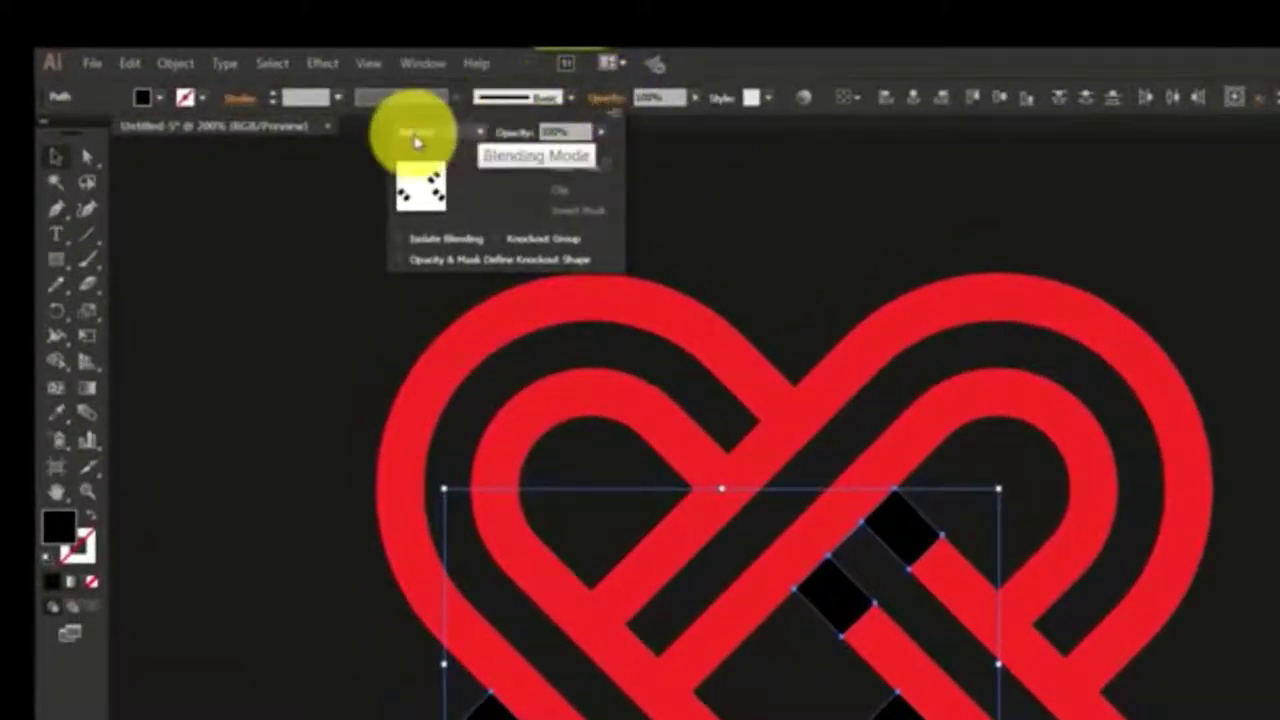
{"action": "left_click", "coordinate": [418, 132]}
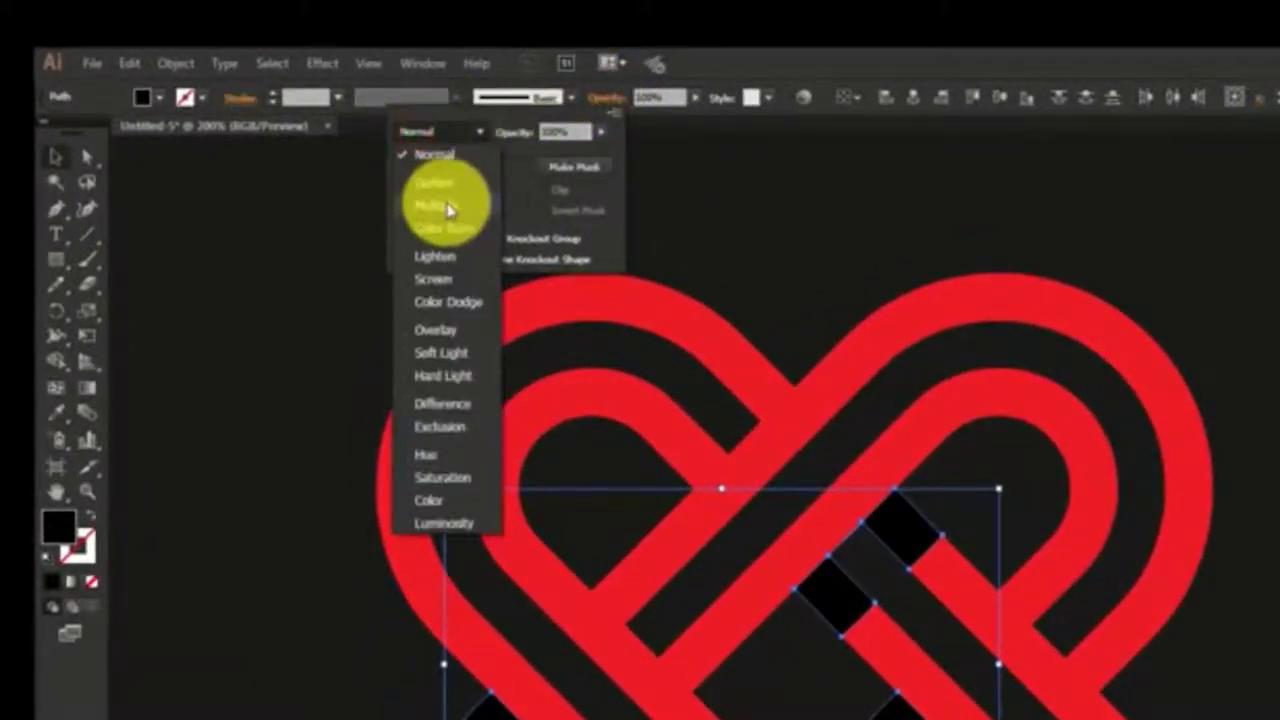
{"action": "left_click", "coordinate": [448, 208]}
{"action": "double_click", "coordinate": [568, 130]}
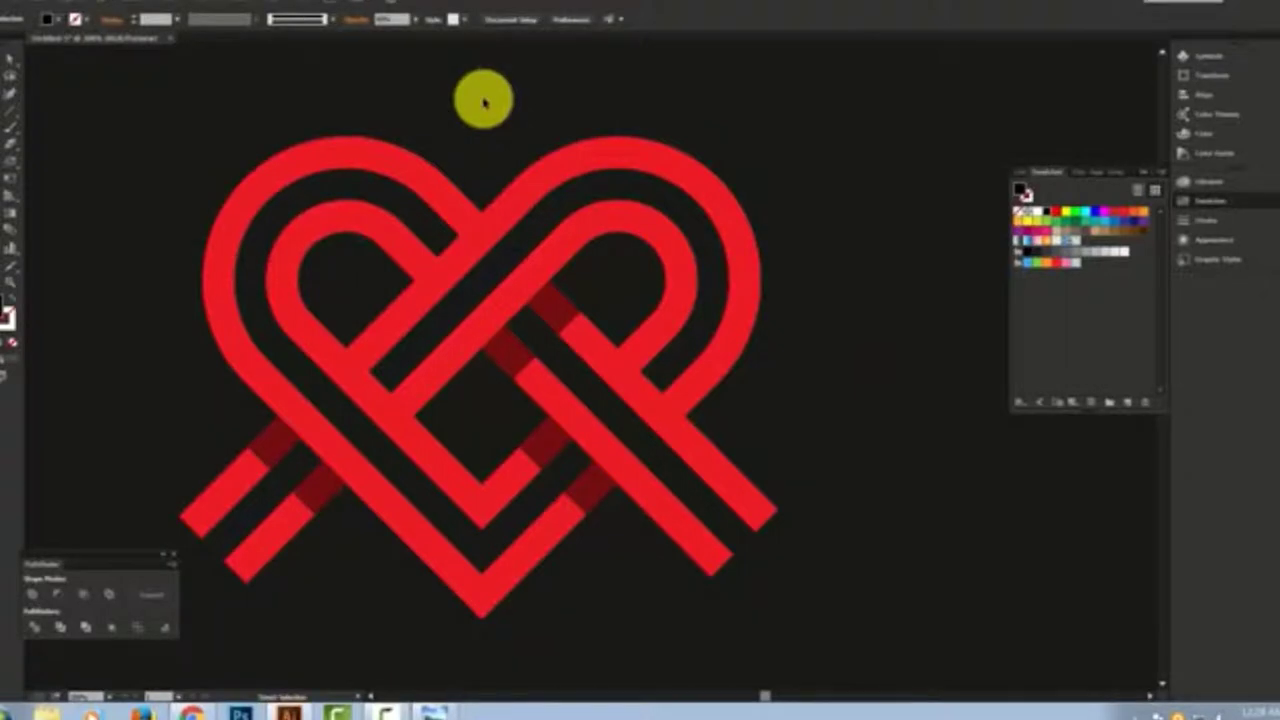
- Zoom out and group the heart with all its shadow pieces
{"action": "key", "text": "ctrl+minus"}
{"action": "key", "text": "ctrl+minus"}
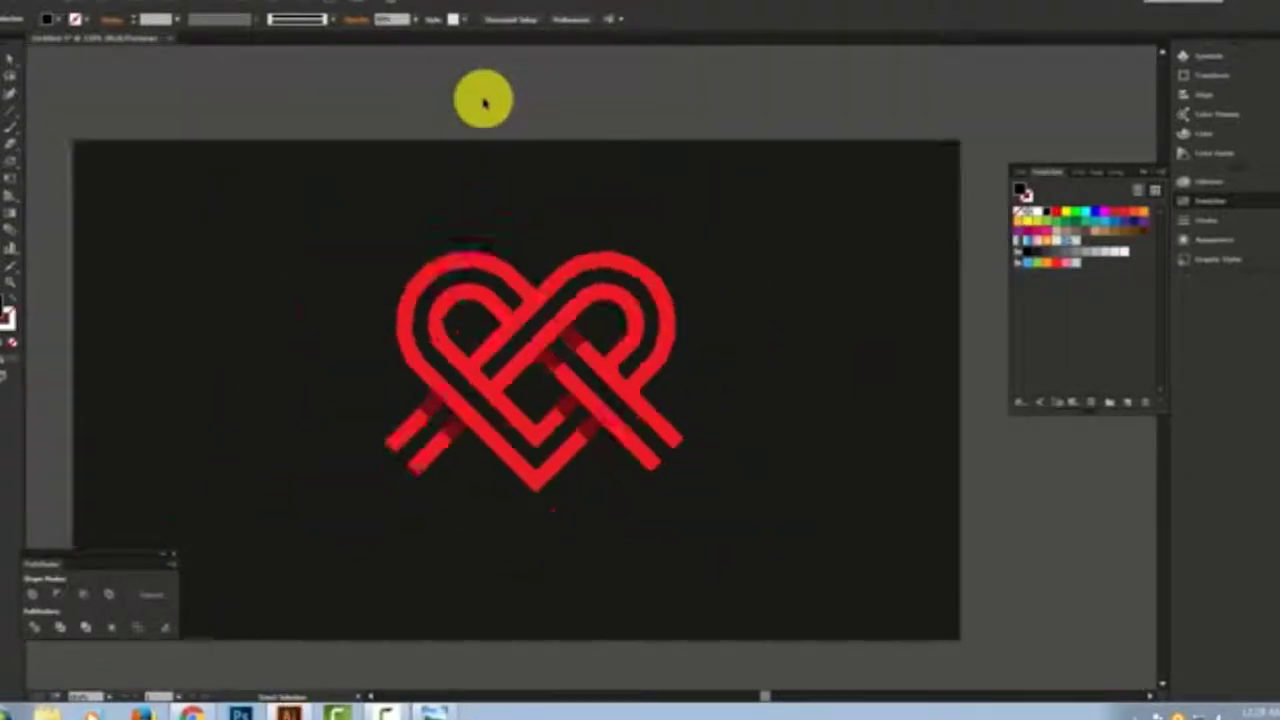
{"action": "key", "text": "ctrl+minus"}
{"action": "key", "text": "ctrl+minus"}
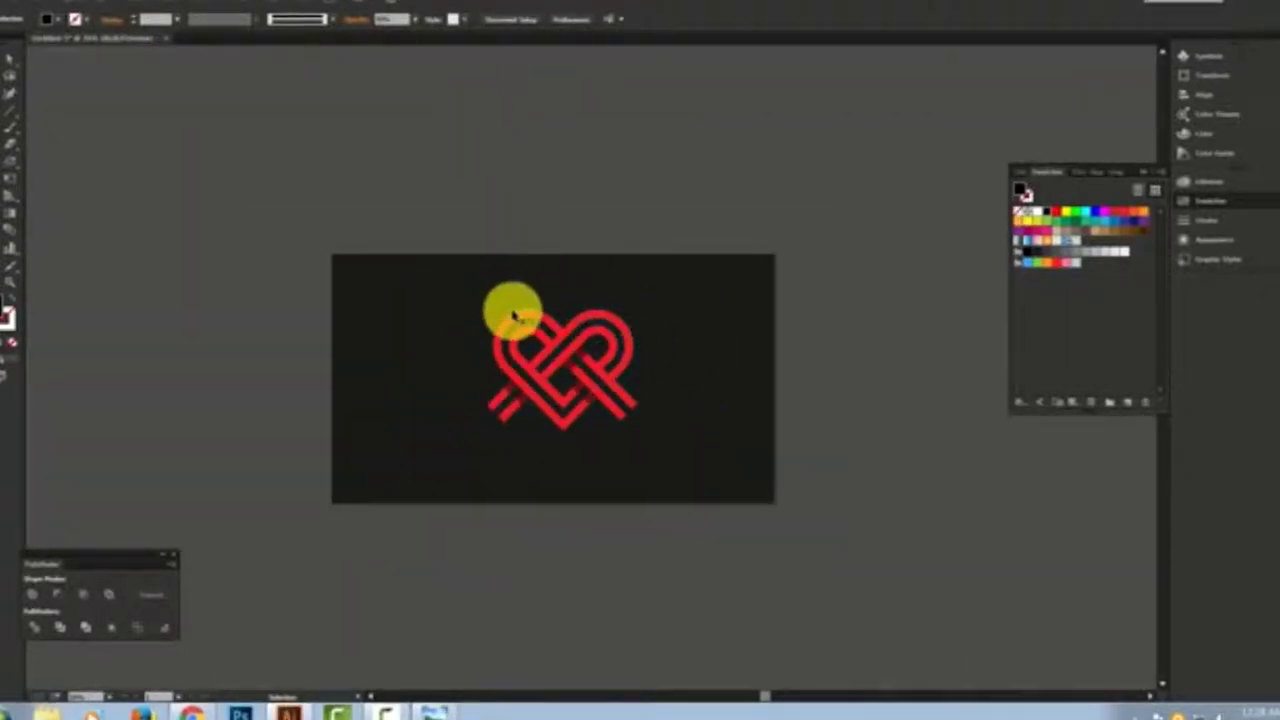
{"action": "left_click_drag", "start_coordinate": [440, 289], "coordinate": [711, 434]}
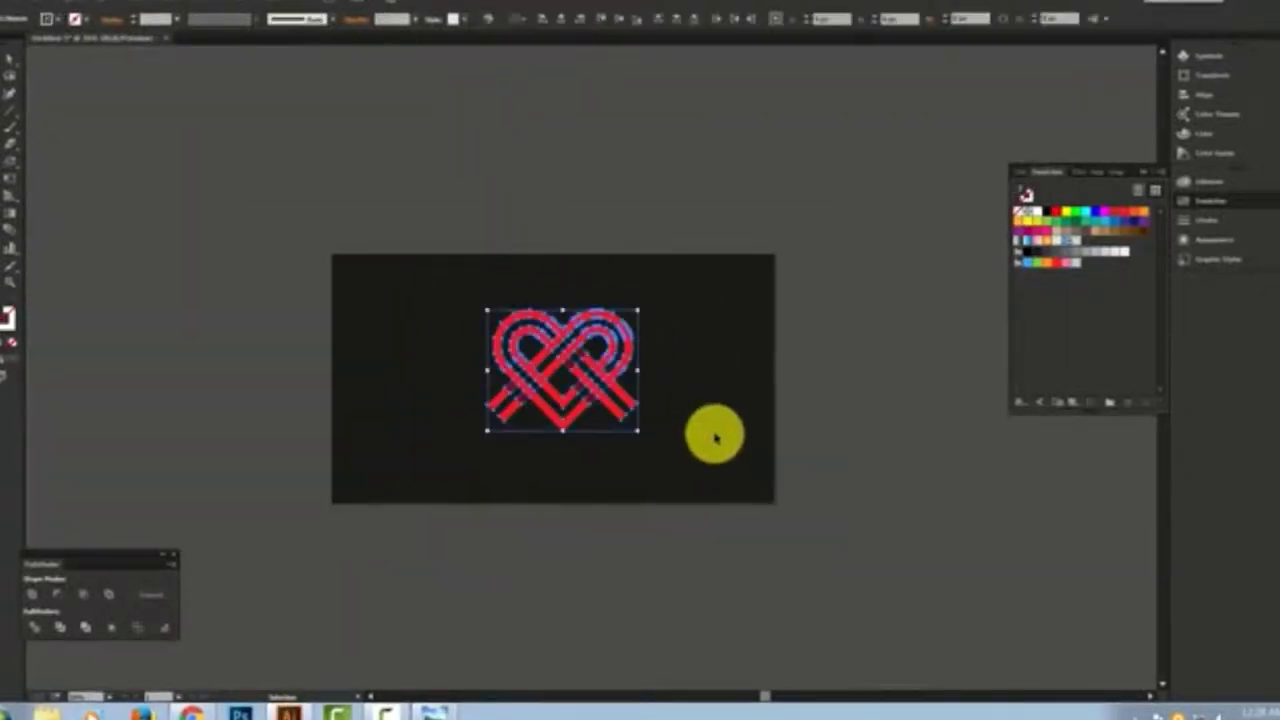
{"action": "right_click", "coordinate": [563, 349]}
{"action": "left_click", "coordinate": [598, 418]}
{"action": "left_click", "coordinate": [600, 190]}
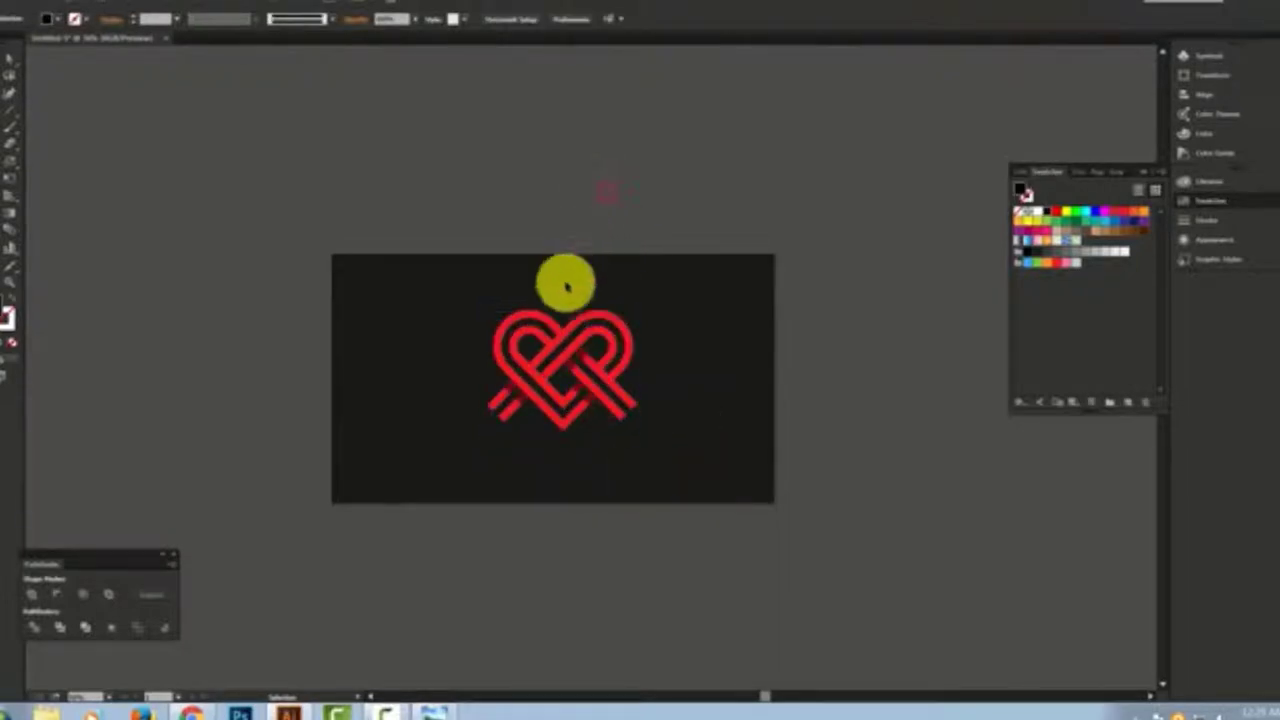
{"action": "left_click", "coordinate": [554, 331]}
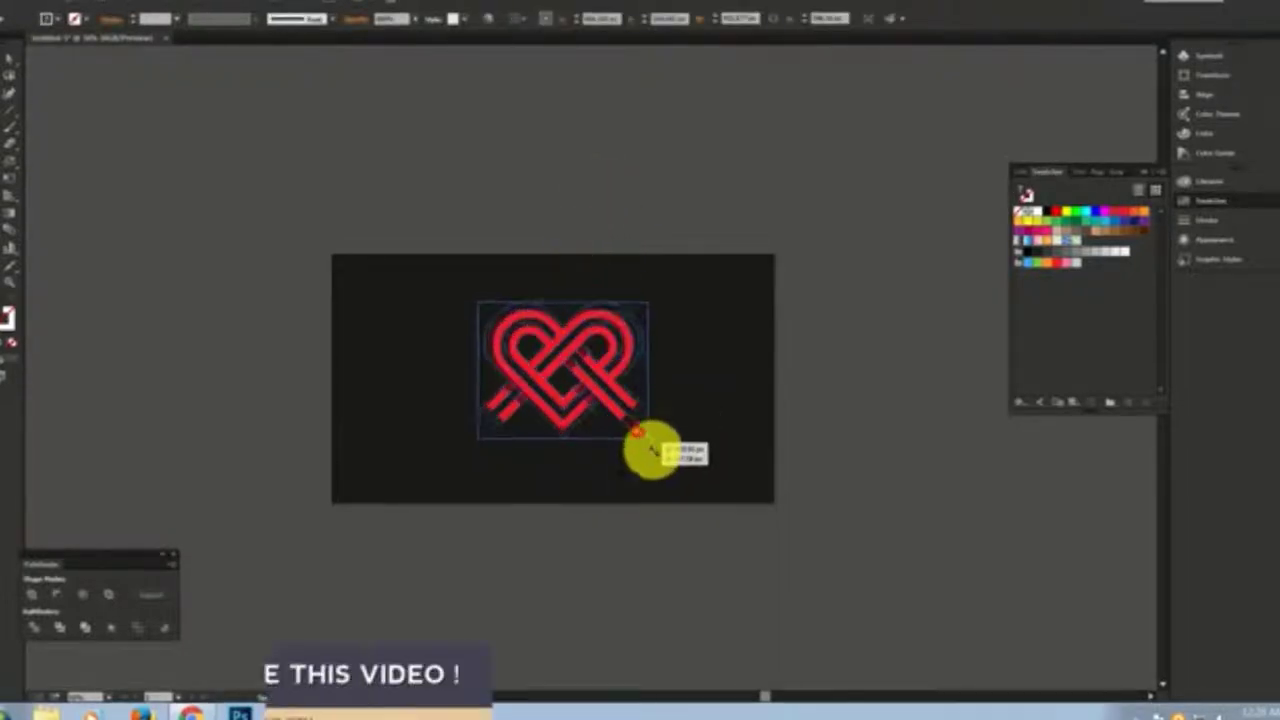
- Scale the grouped heart up from its corner, centre it on the artboard, and zoom in
{"action": "left_click_drag", "start_coordinate": [636, 430], "coordinate": [666, 466]}
{"action": "left_click_drag", "start_coordinate": [571, 337], "coordinate": [545, 352]}
{"action": "left_click", "coordinate": [544, 174]}
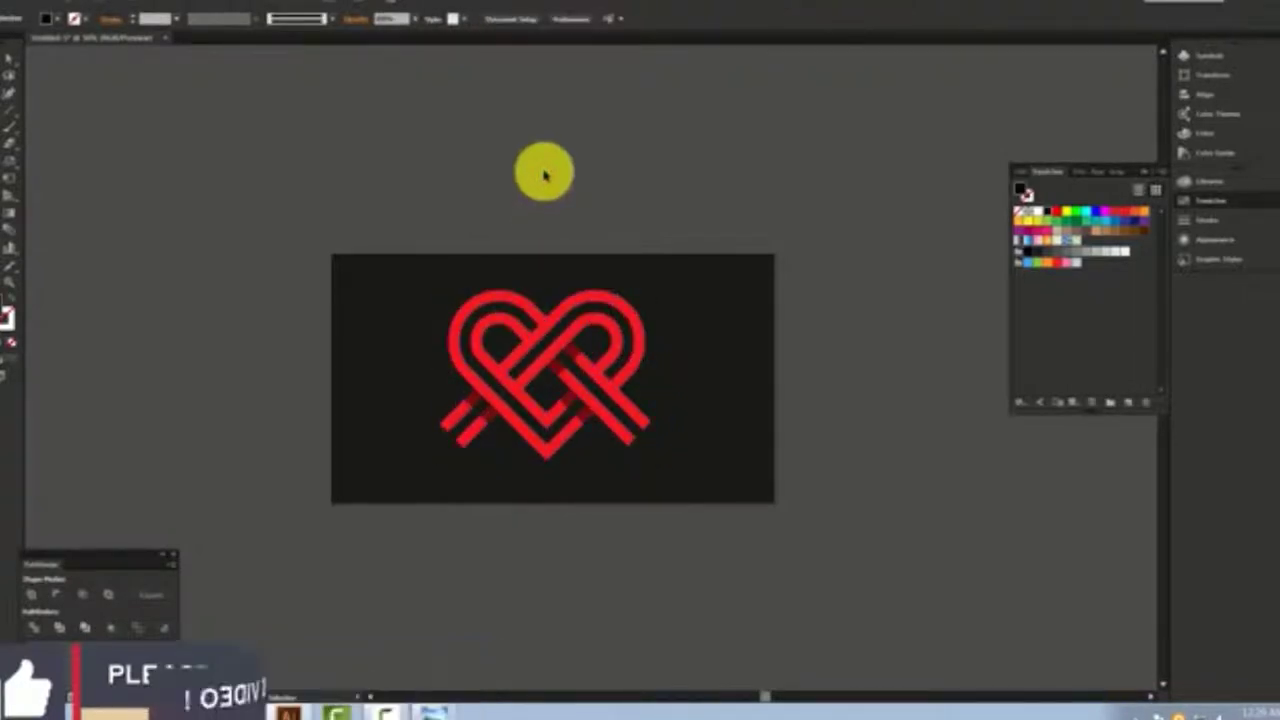
{"action": "key", "text": "ctrl+plus"}
{"action": "key", "text": "ctrl+plus"}
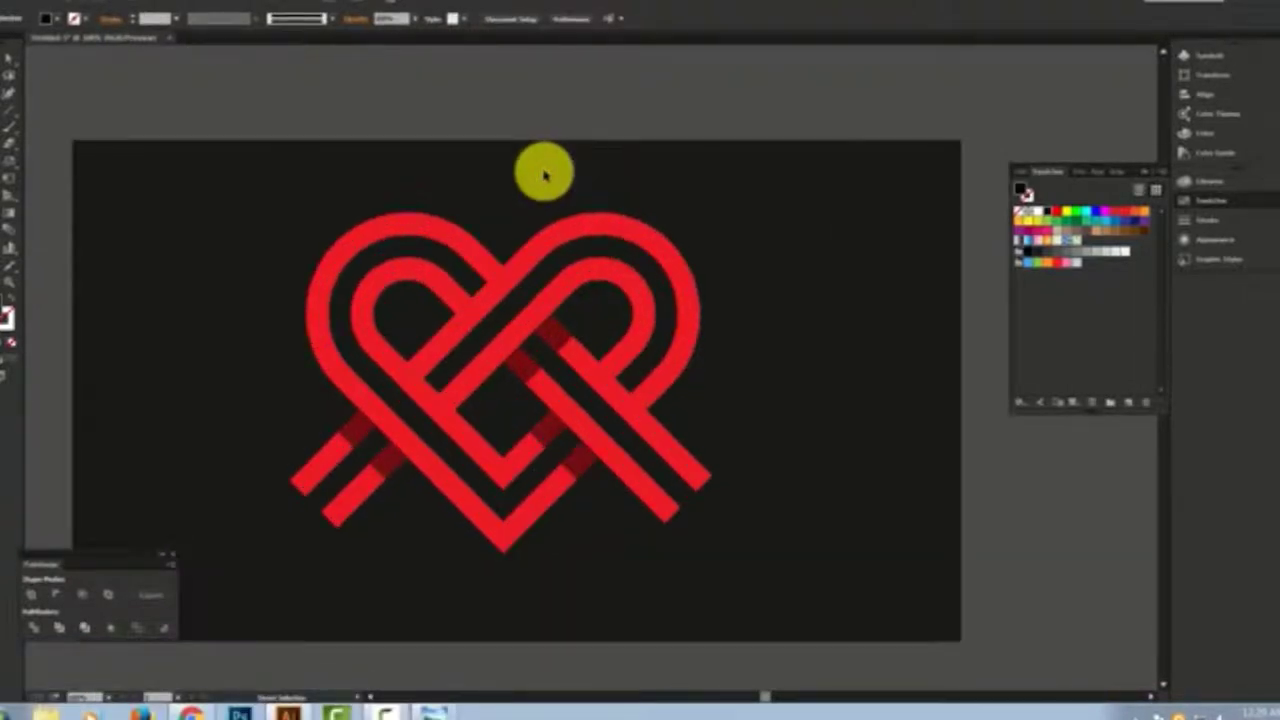
{"action": "key", "text": "ctrl+minus"}
{"action": "key", "text": "ctrl+minus"}
{"action": "key", "text": "ctrl+minus"}
{"action": "key", "text": "ctrl+plus"}
{"action": "key", "text": "ctrl+plus"}
{"action": "key", "text": "ctrl+plus"}
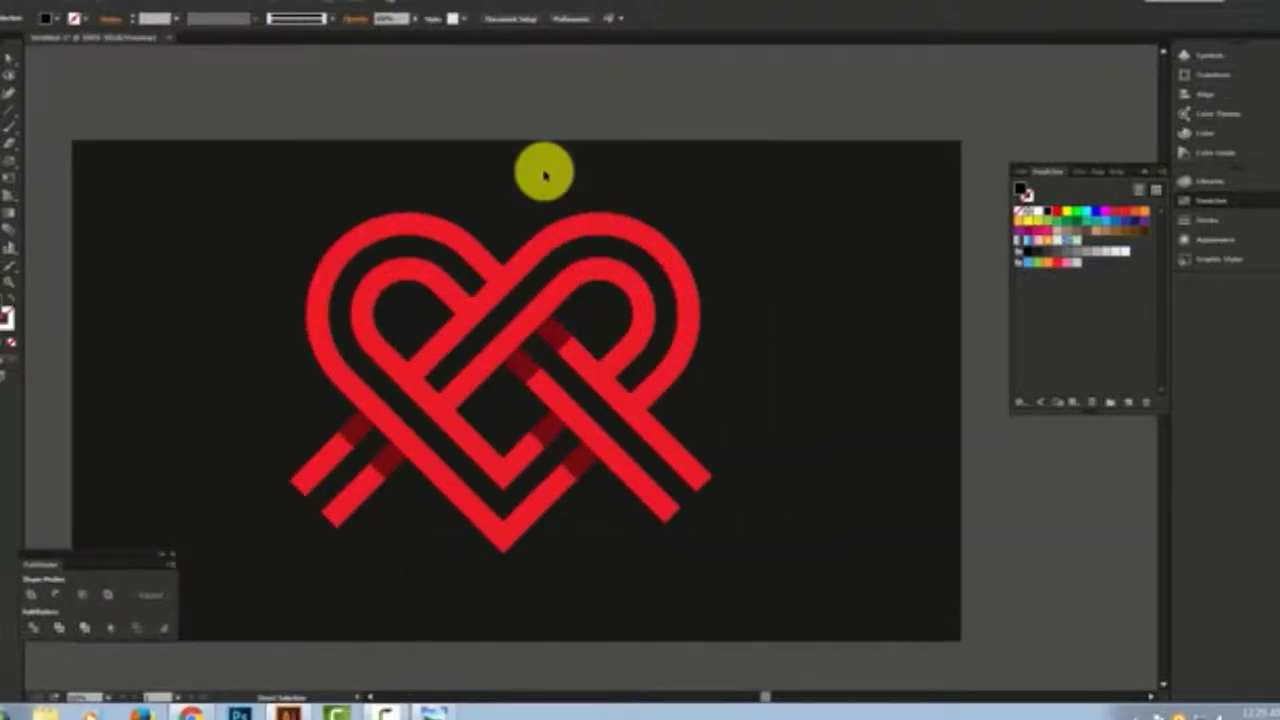